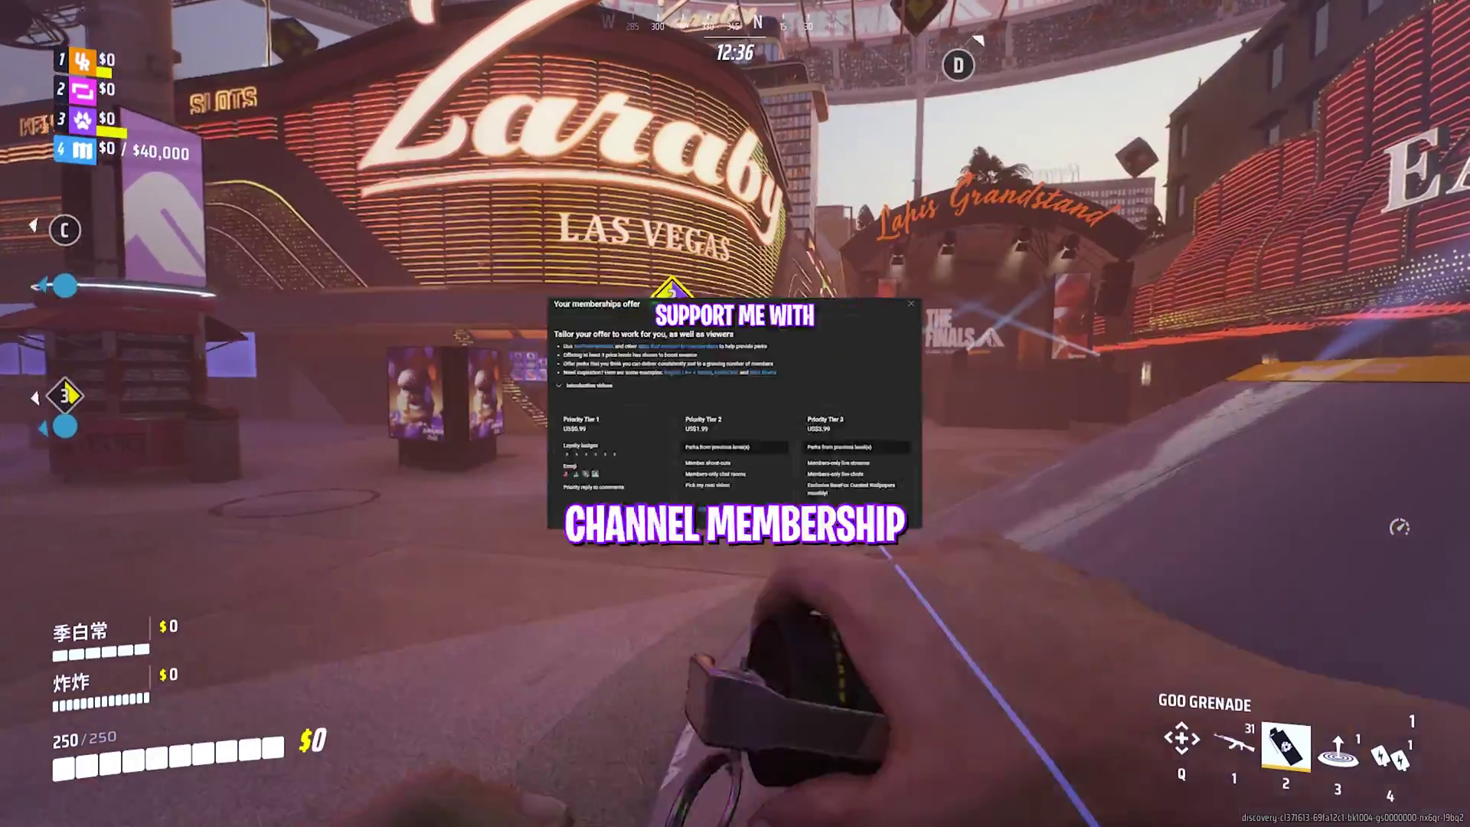
Throw a goo grenade and fire the rifle, then search Windows for 'geforce Experience'.
left_click(735, 413)
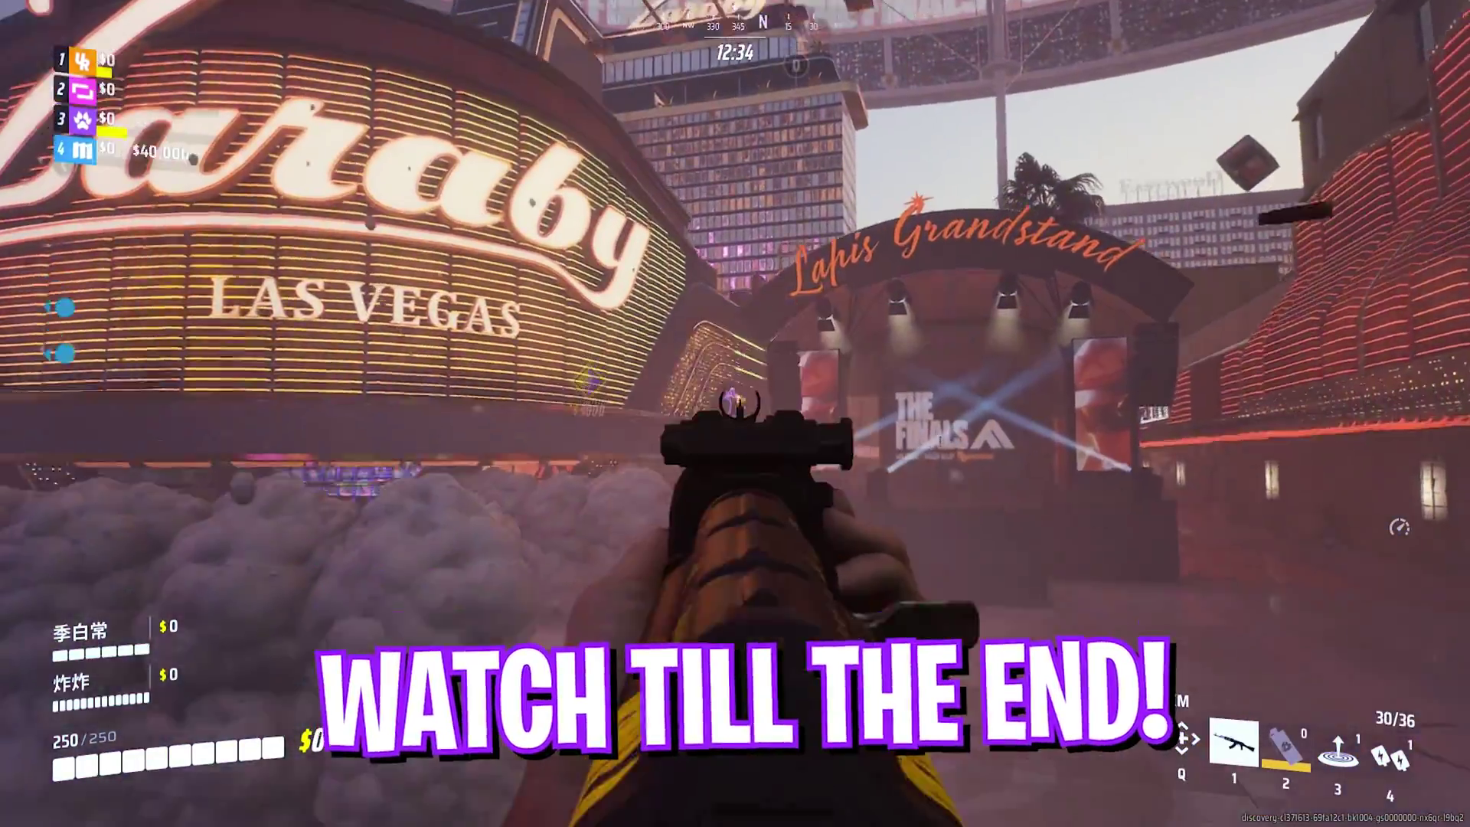
left_click(735, 413)
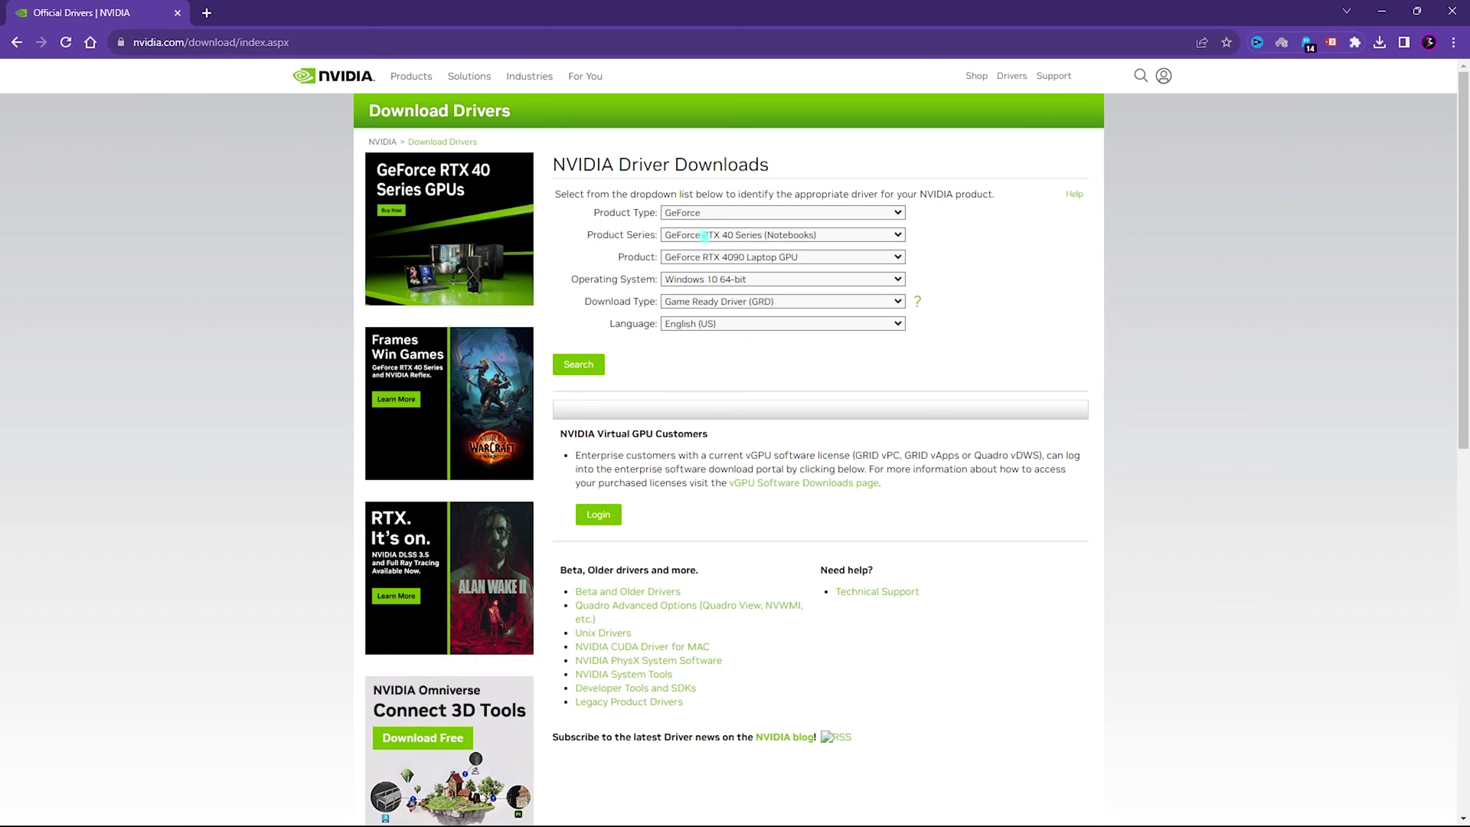
key("super")
type("geforce Experience")
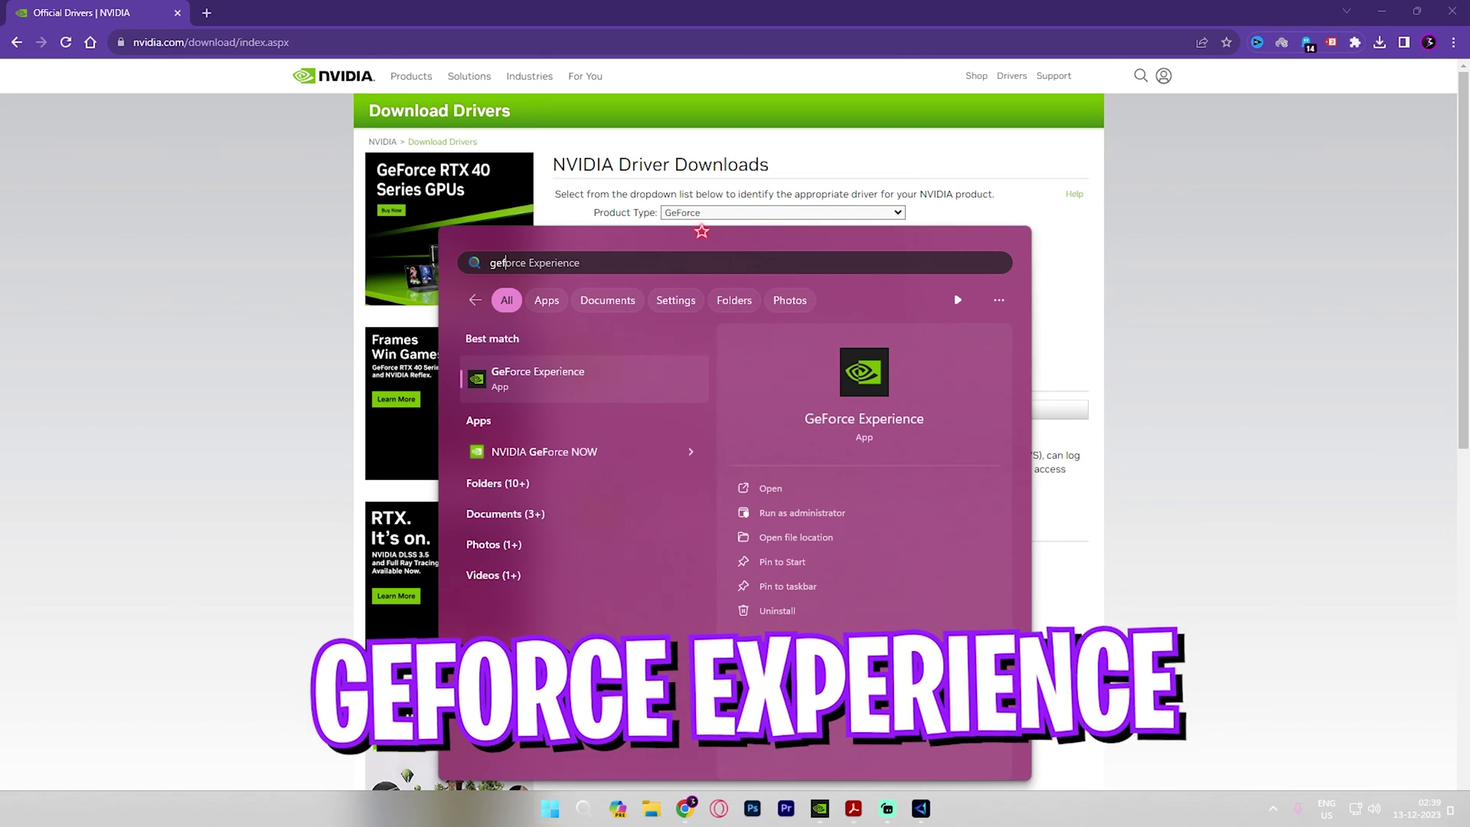
Launch GeForce Experience and confirm the Game Ready driver preference on the Drivers page.
key("Return")
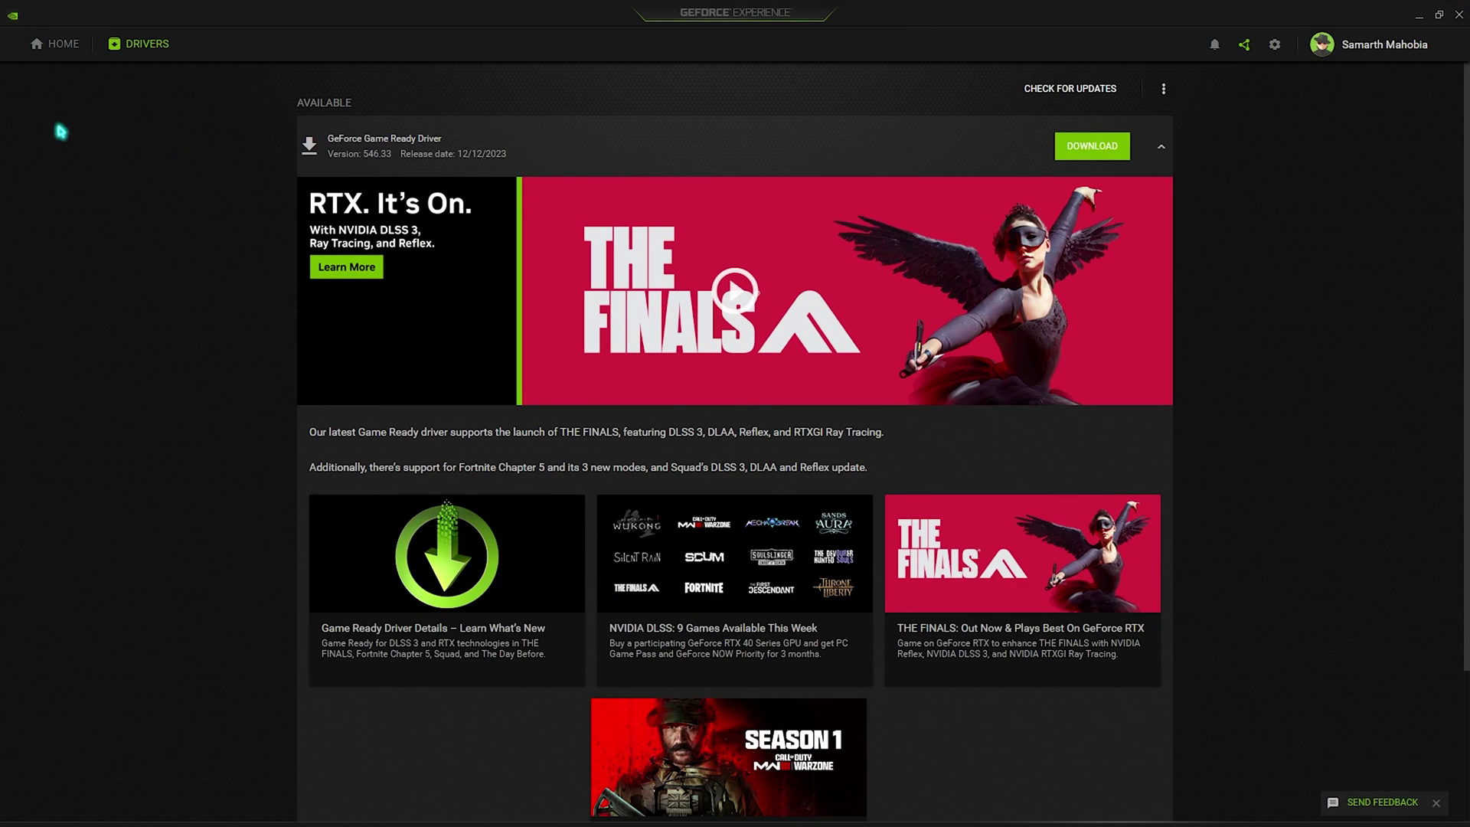
left_click(58, 48)
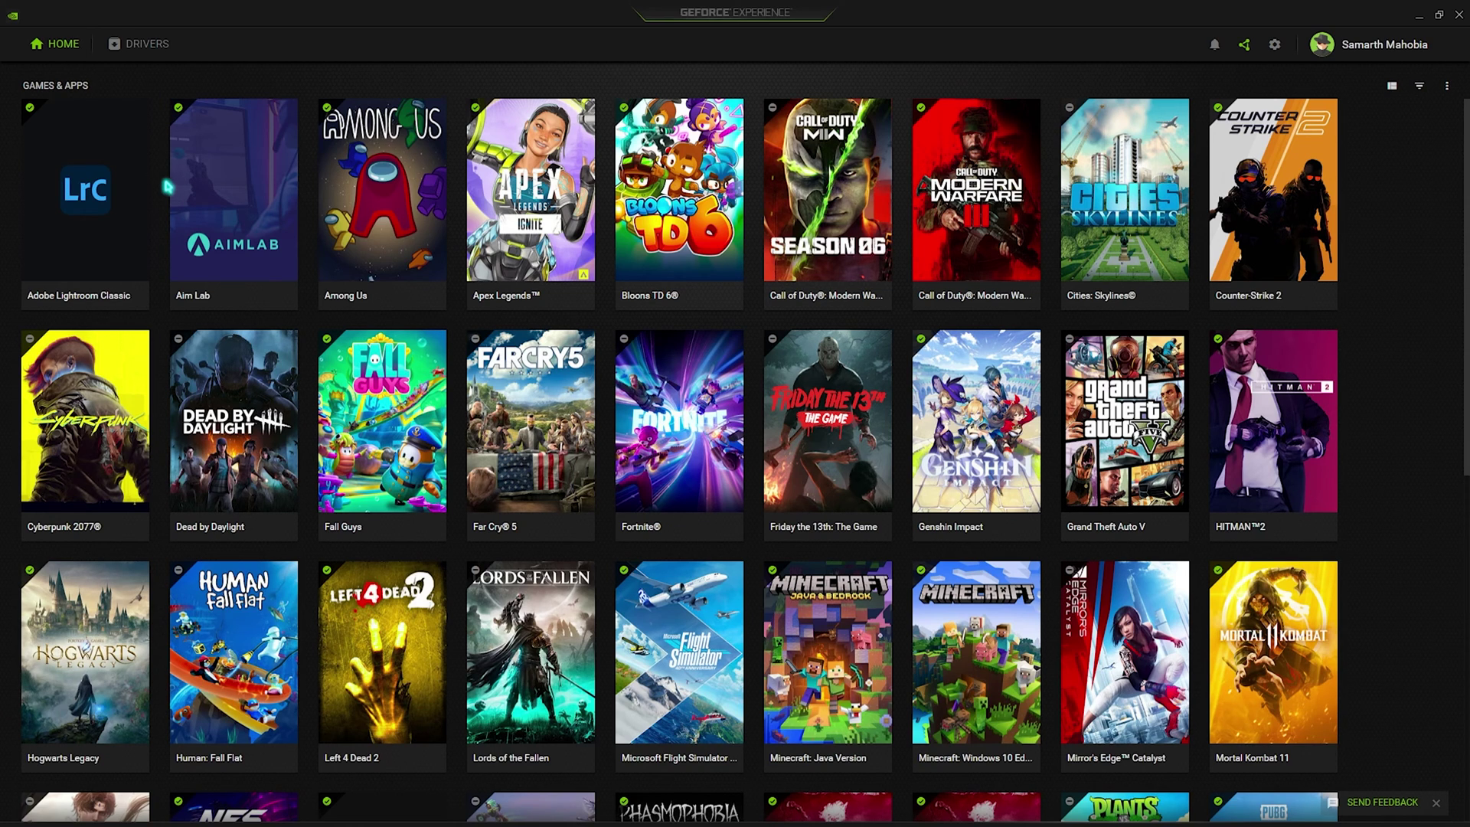
left_click(153, 61)
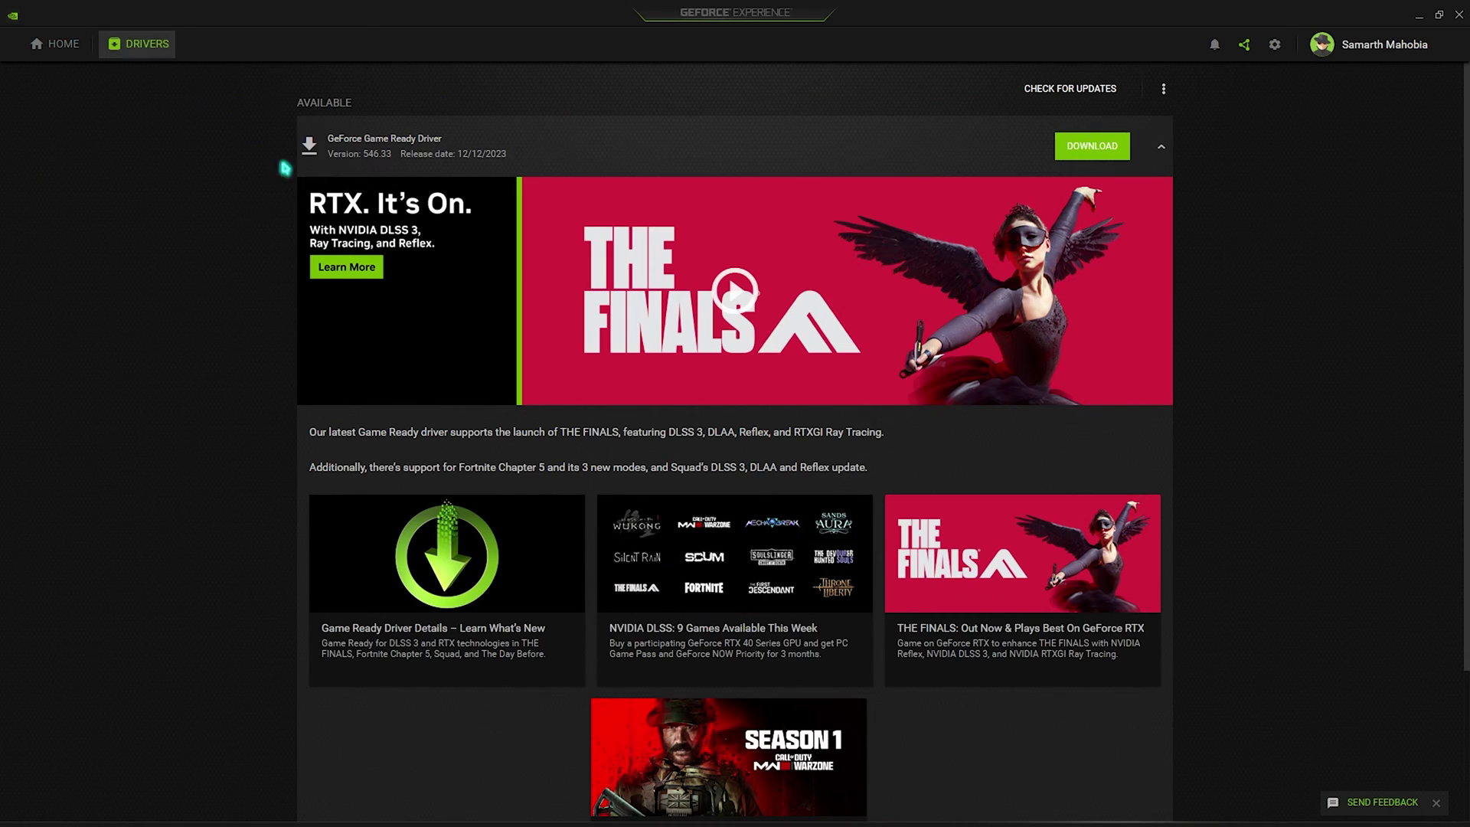
left_click(1163, 89)
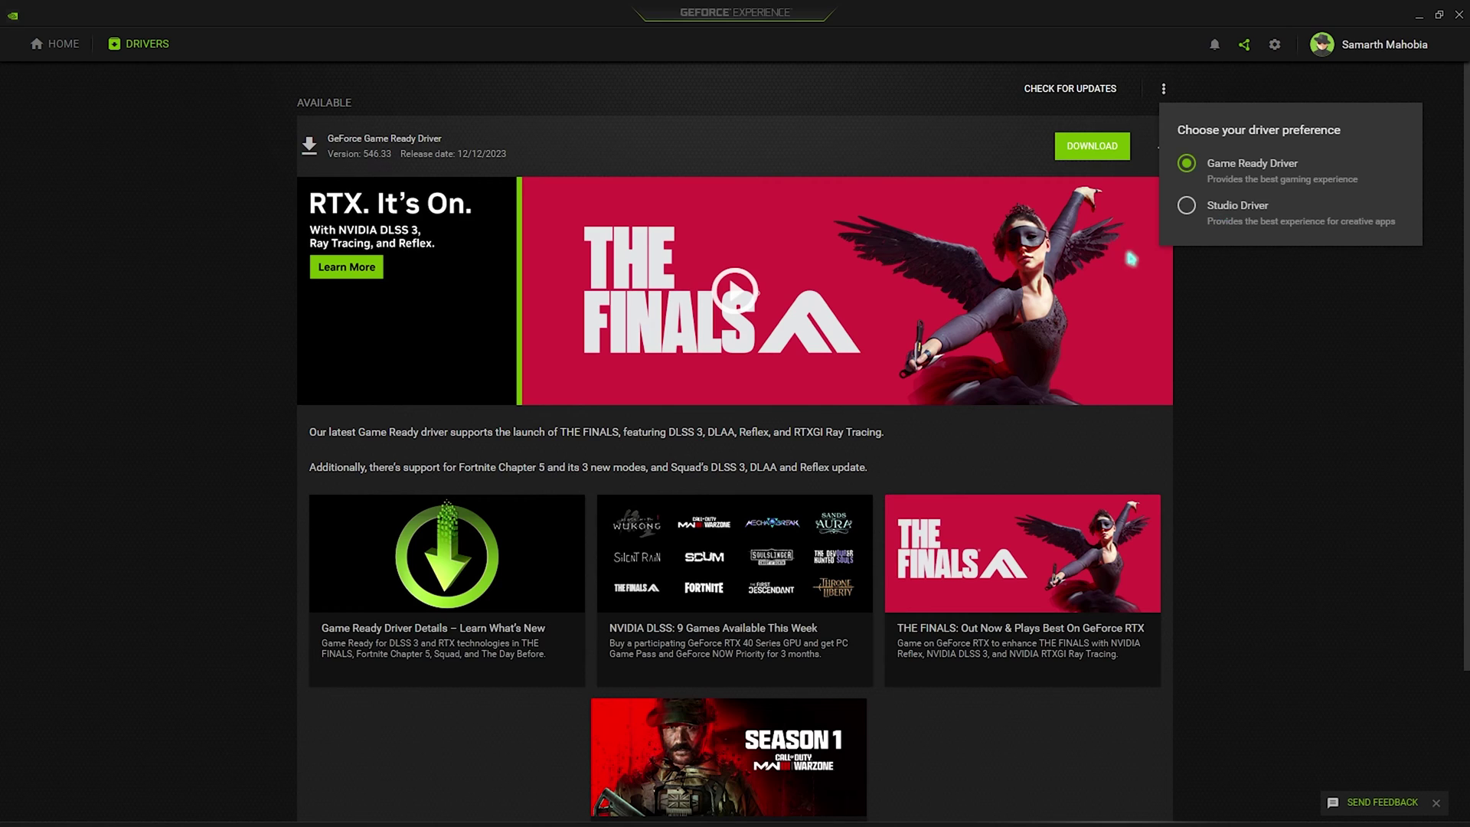
left_click(548, 74)
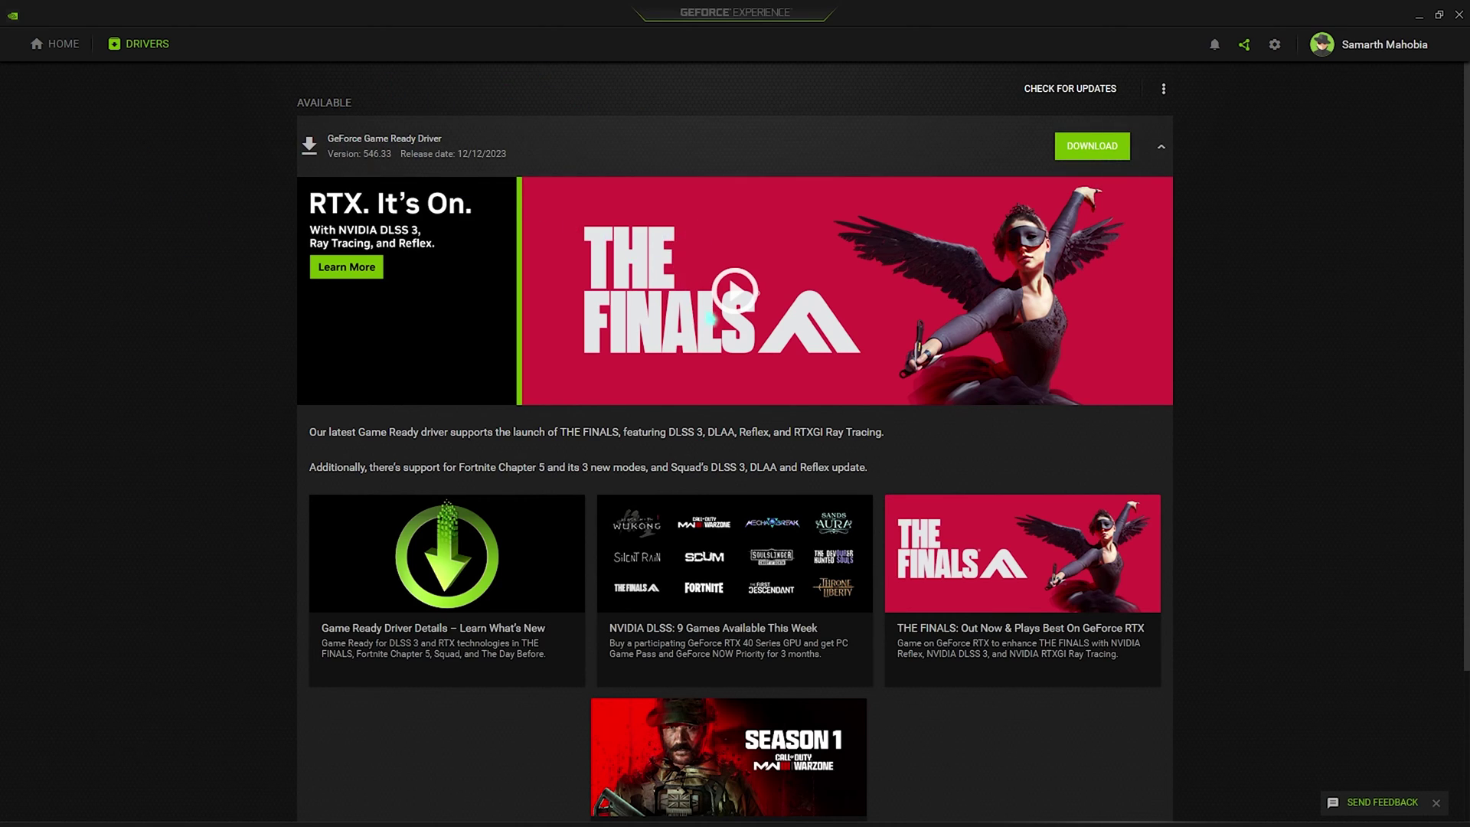
Download and install Game Ready Driver 546.33, then close GeForce Experience.
left_click(1093, 146)
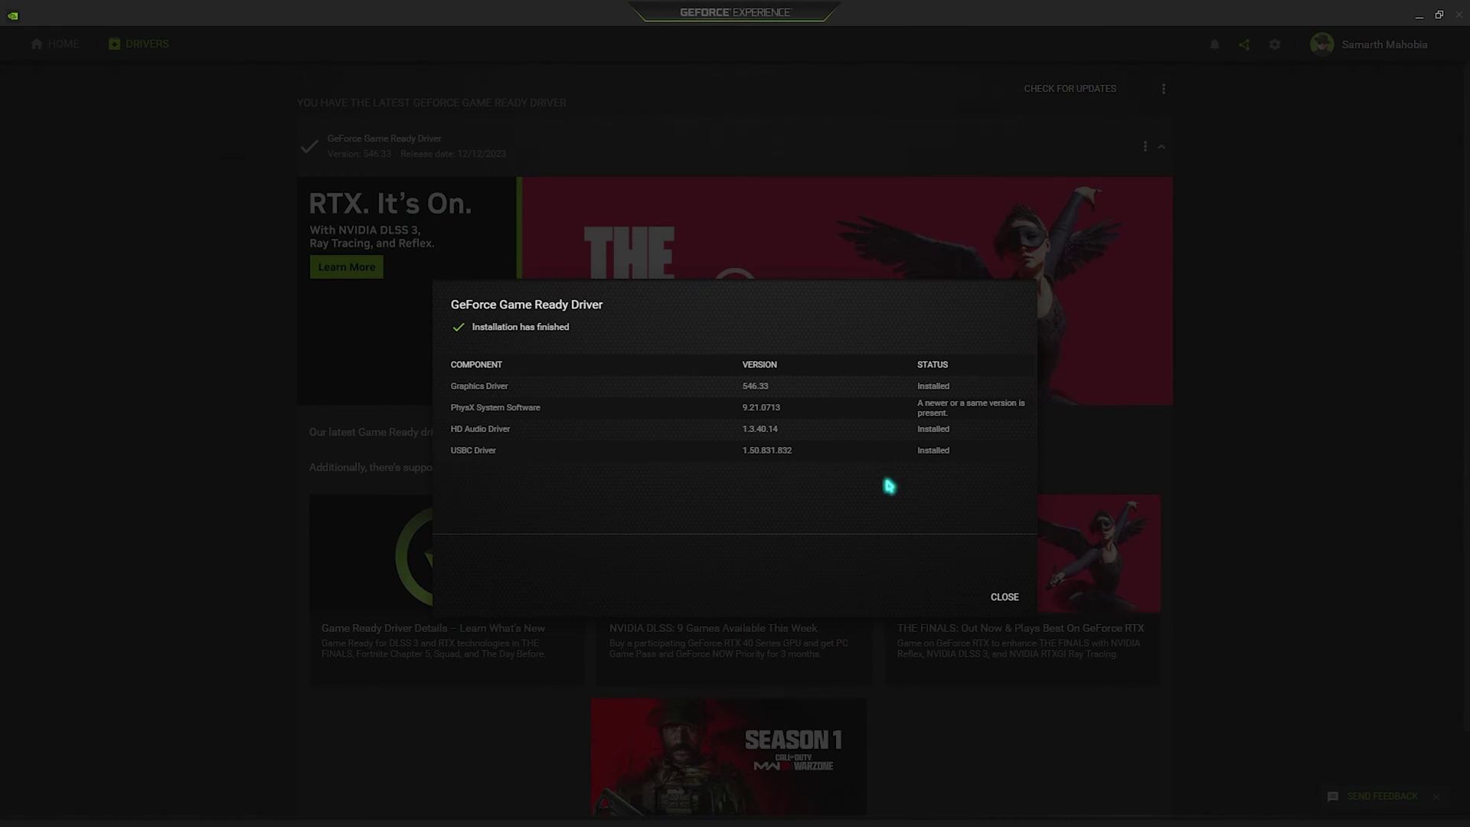
left_click(1002, 600)
left_click(1458, 16)
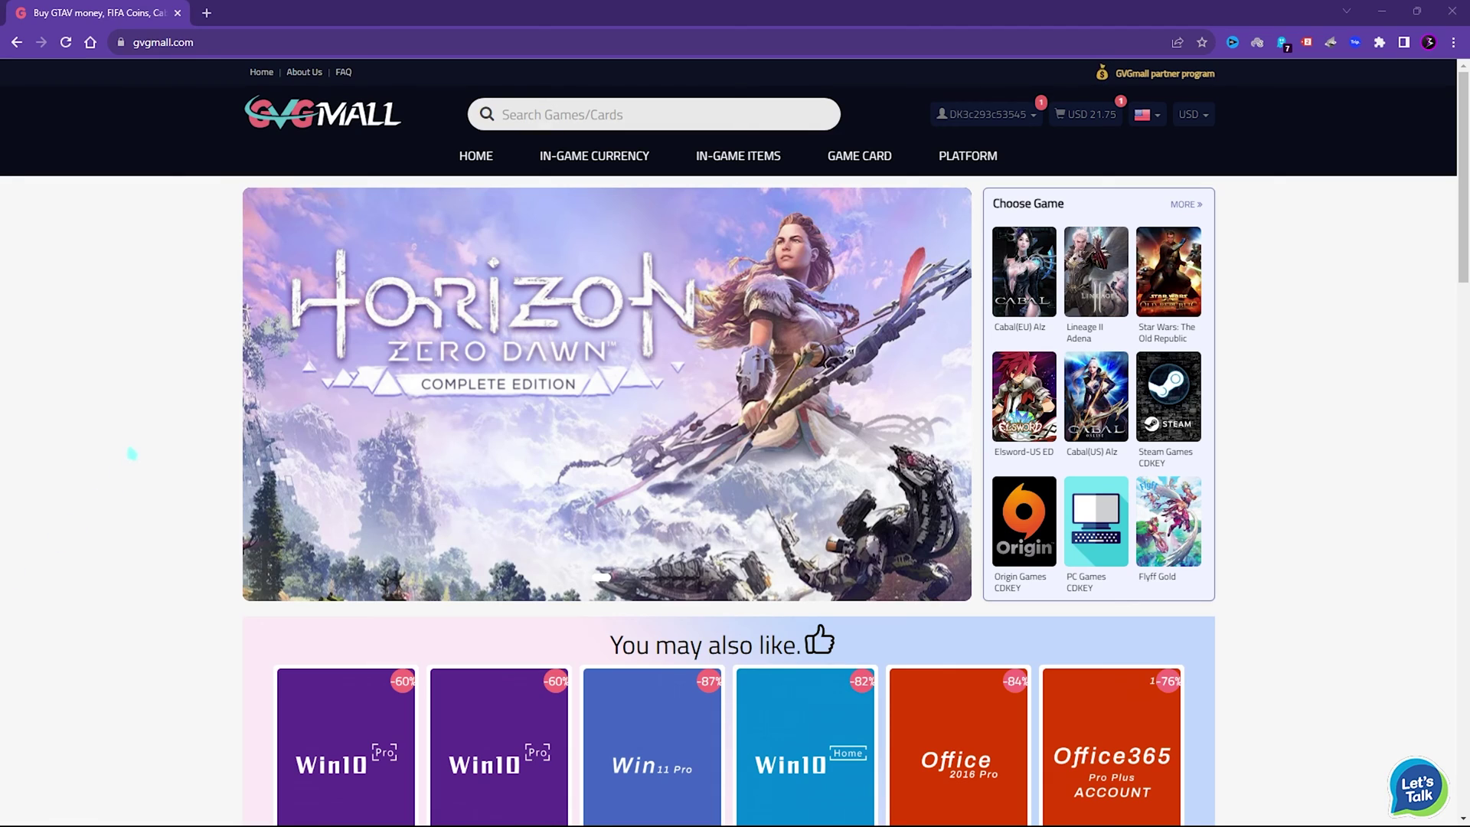
Browse the GVGmall homepage menus and scroll down toward the 'You may also like' Win10 Pro cards.
scroll(115, 479, "down", 3)
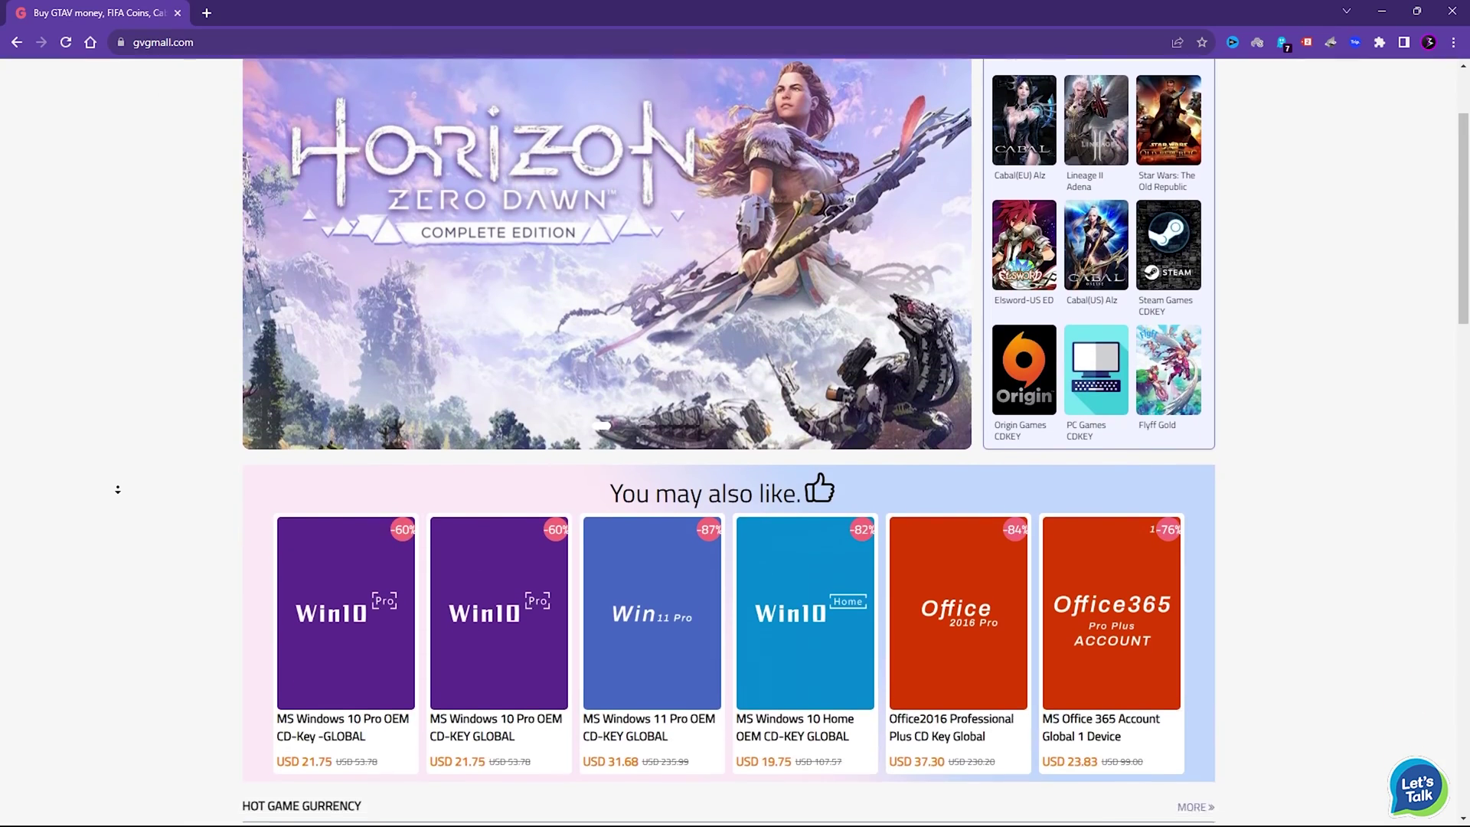
scroll(117, 489, "down", 5)
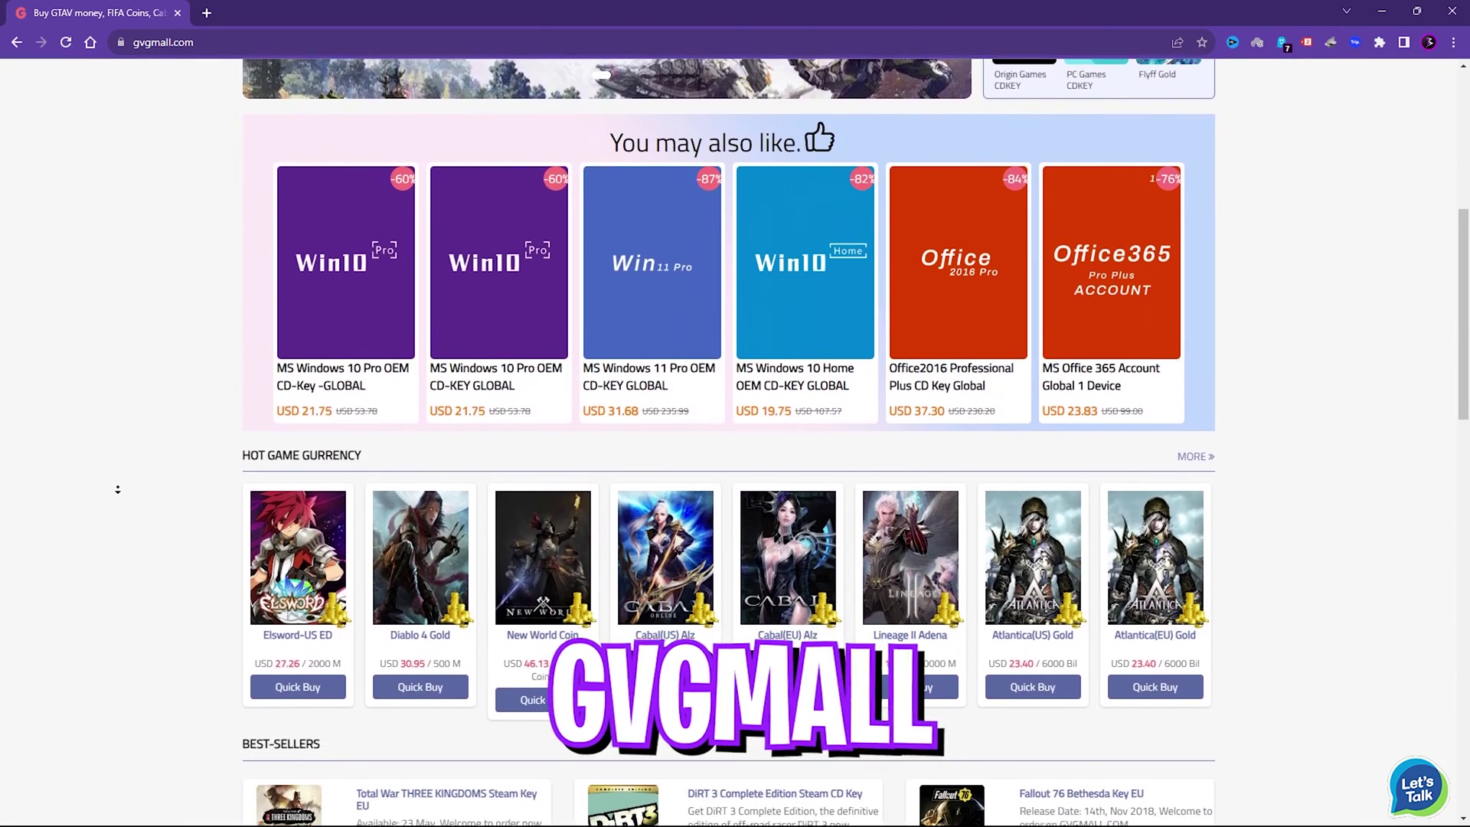
scroll(117, 489, "down", 4)
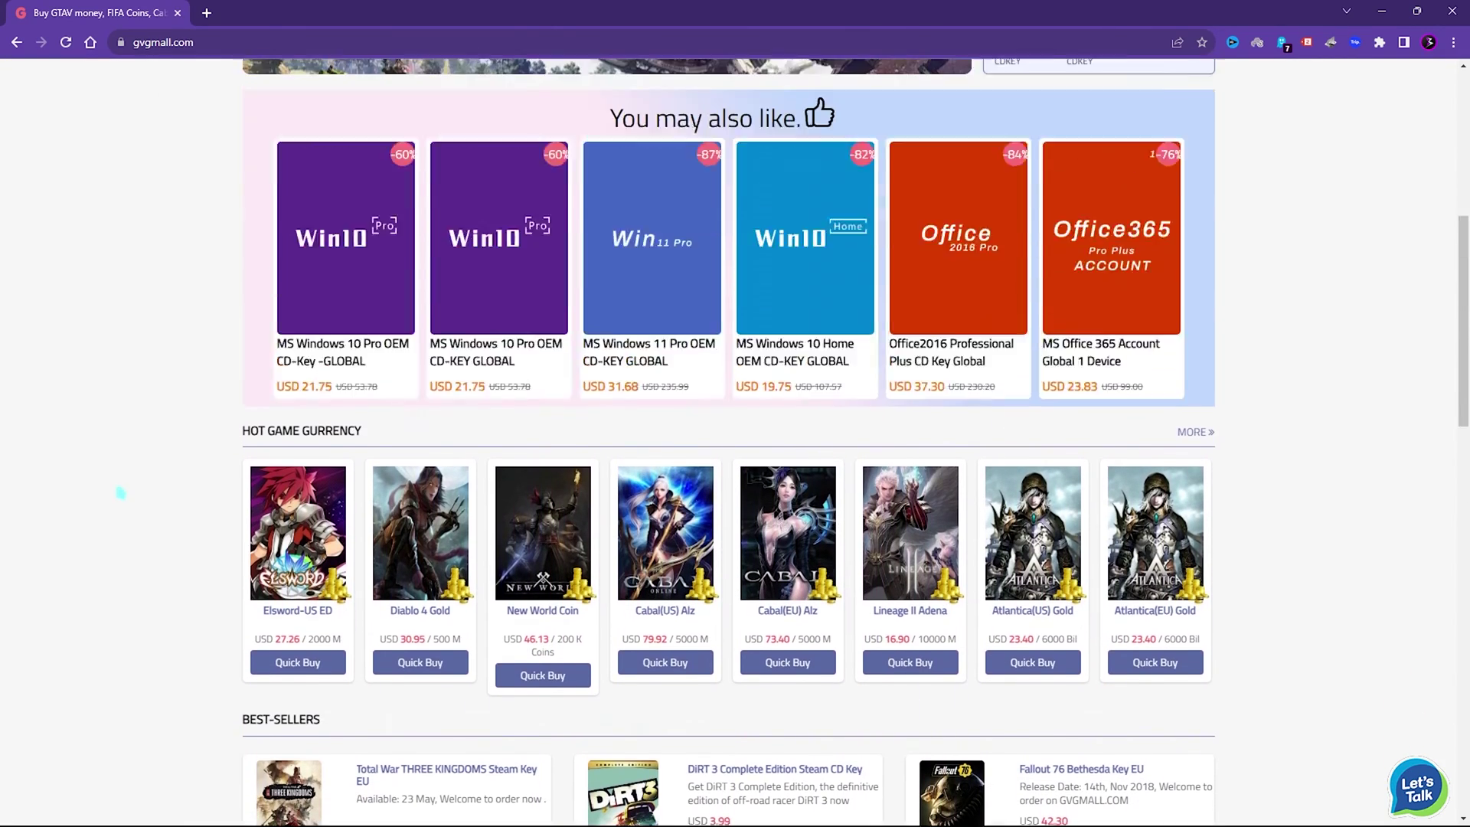
scroll(120, 493, "up", 7)
mouse_move(760, 161)
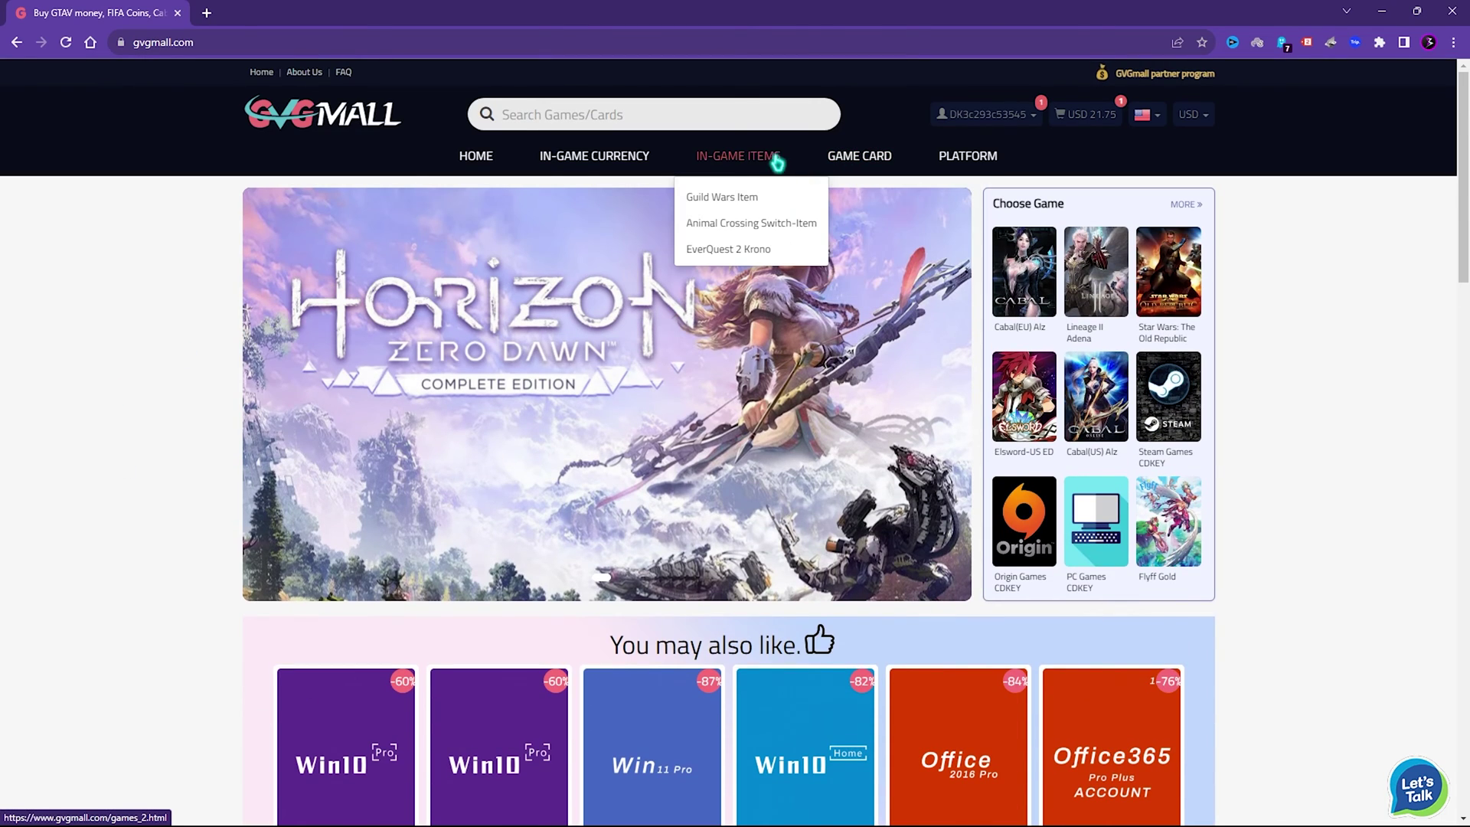
mouse_move(967, 160)
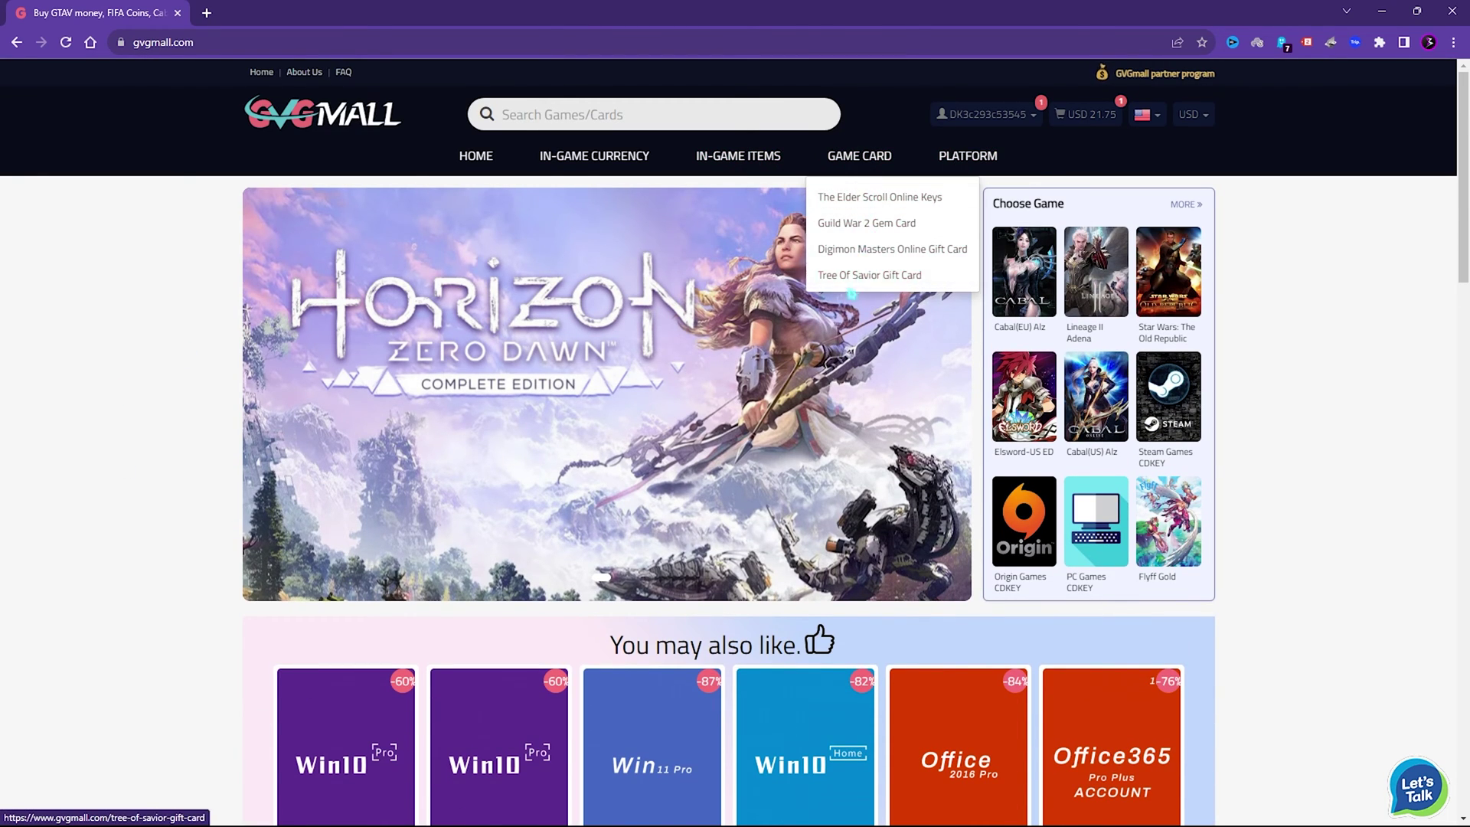
mouse_move(597, 148)
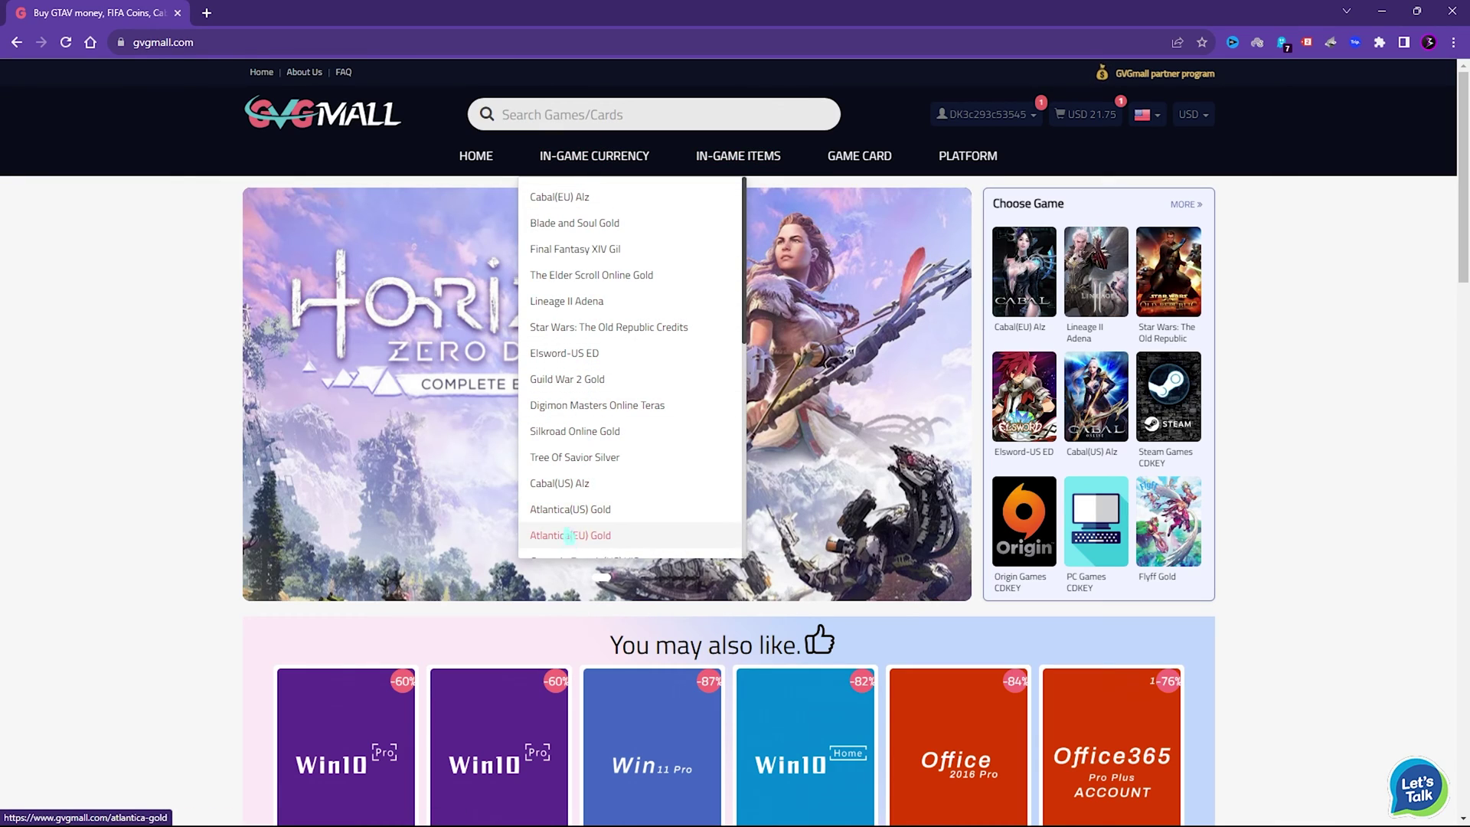
scroll(601, 417, "down", 5)
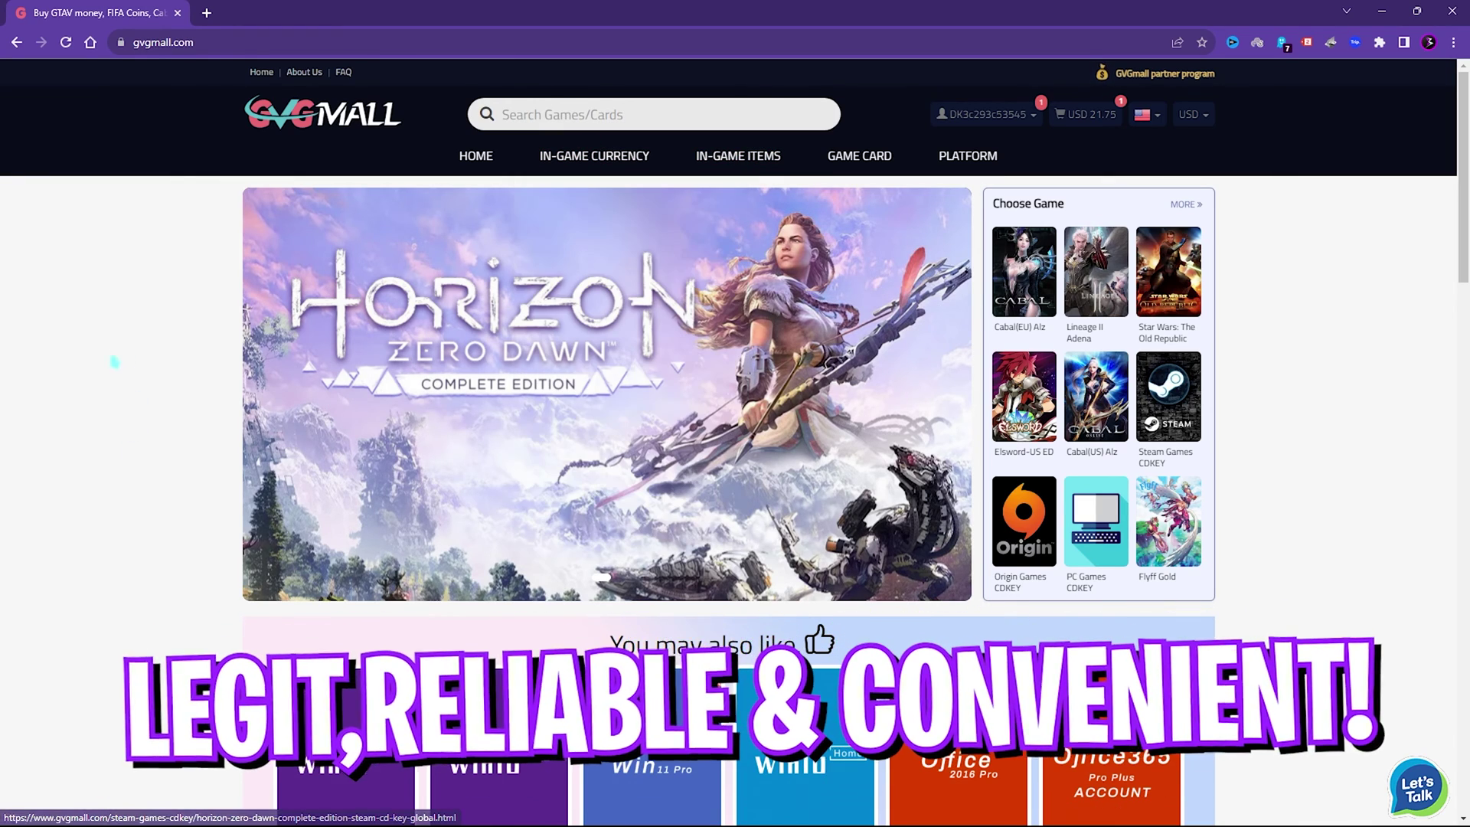
scroll(109, 425, "down", 2)
scroll(110, 425, "up", 2)
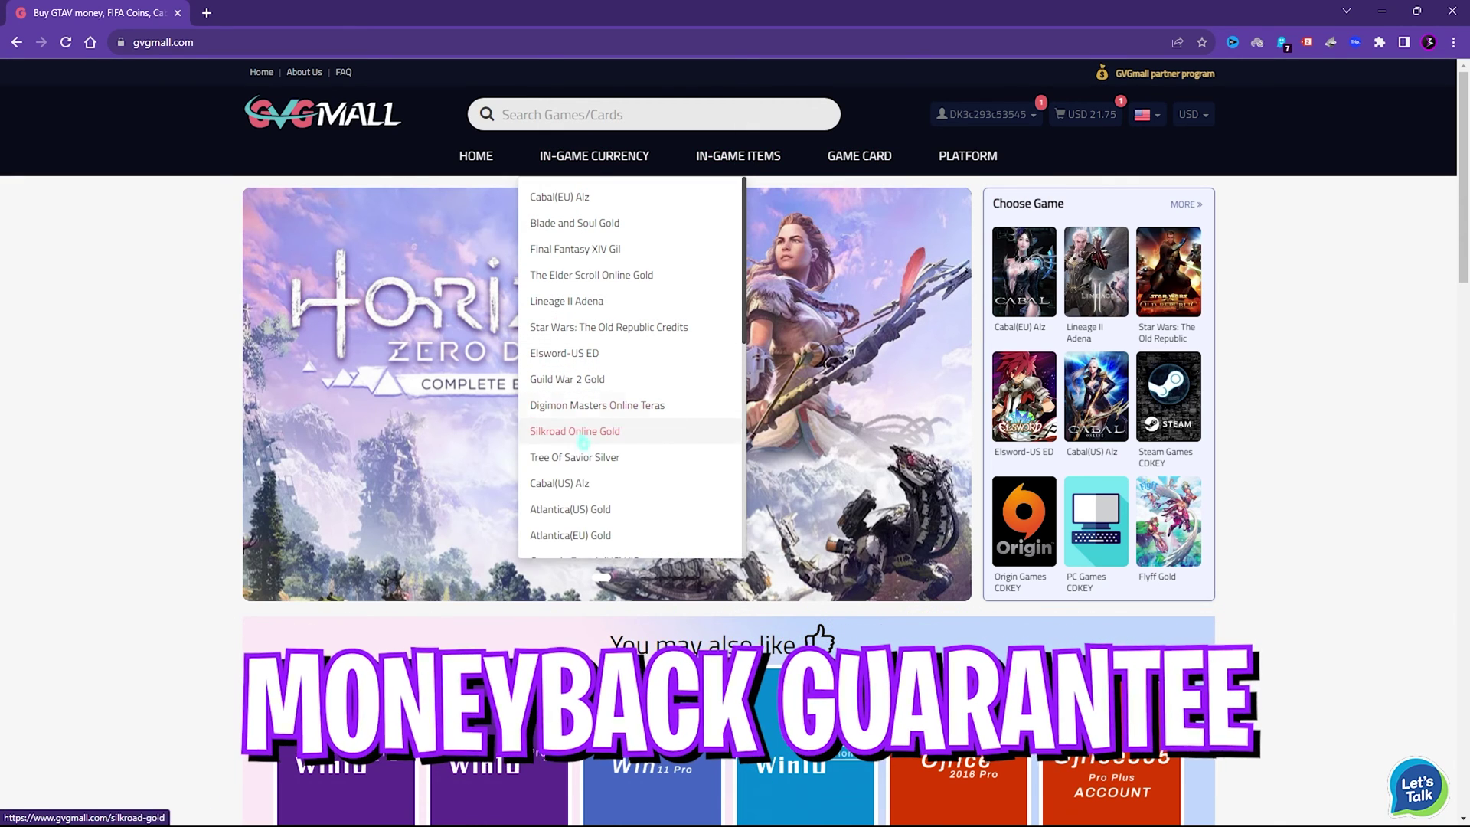
scroll(585, 452, "down", 2)
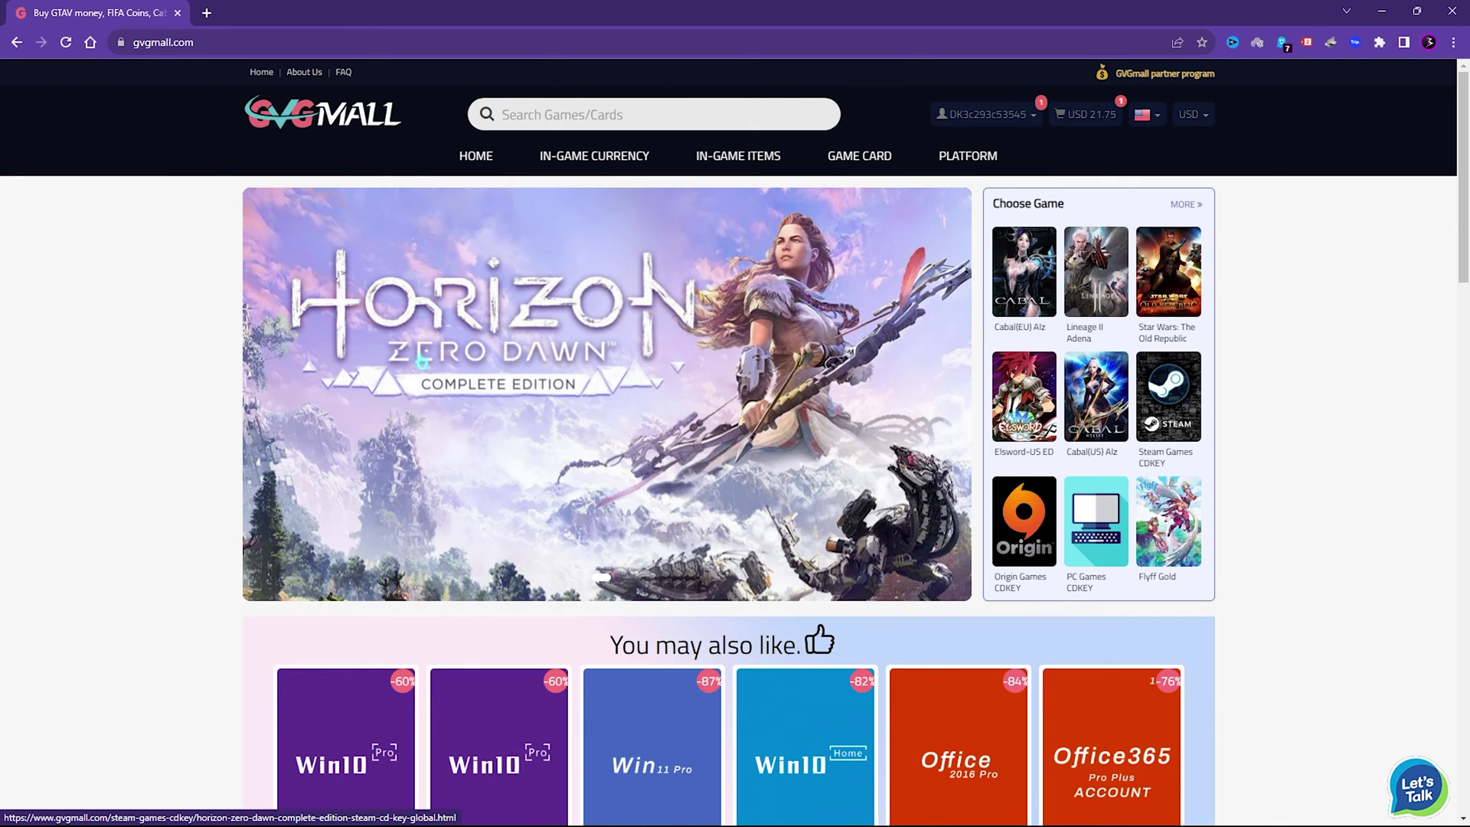
scroll(116, 411, "down", 4)
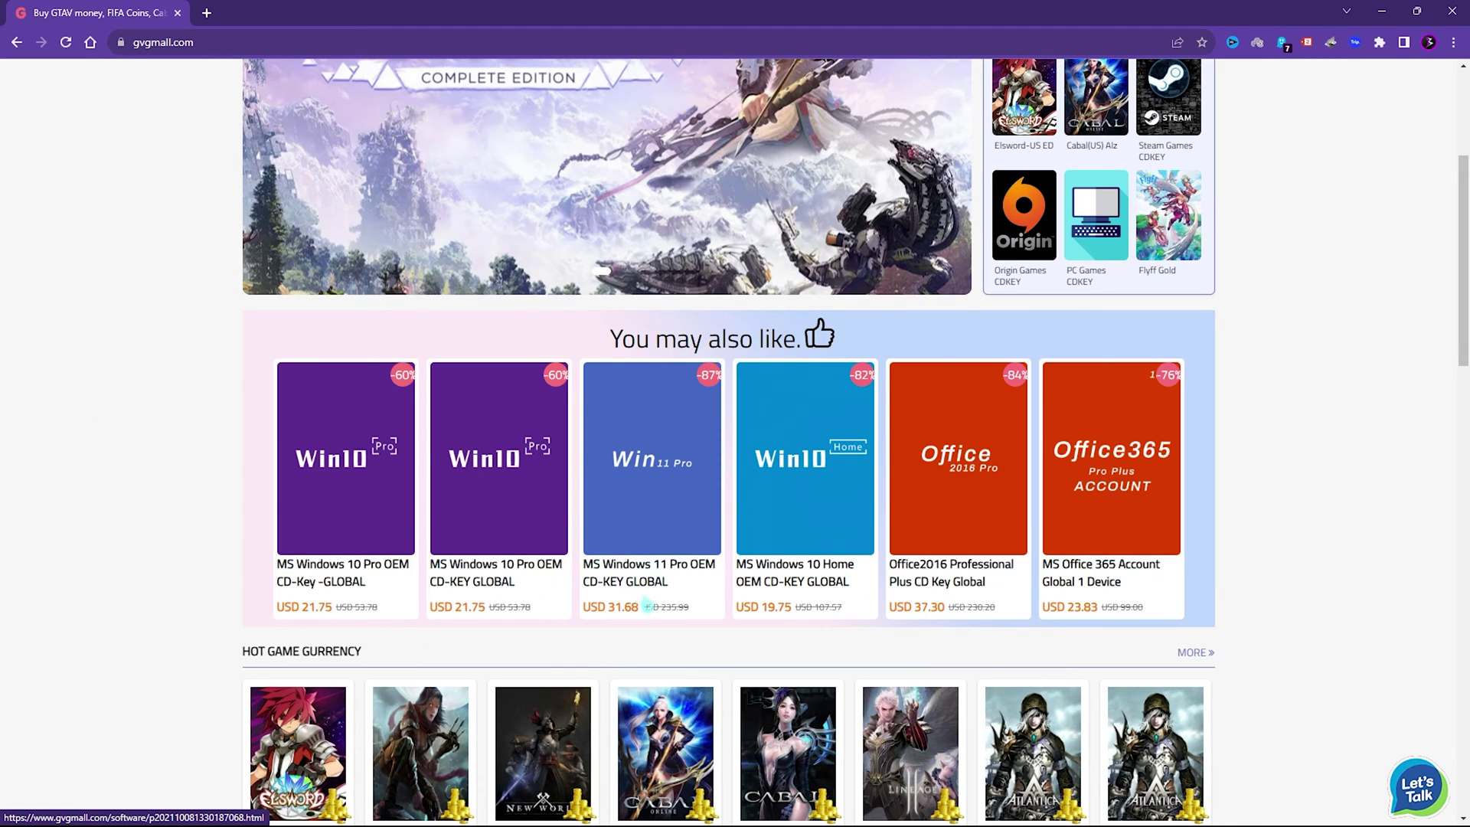
scroll(209, 633, "up", 1)
scroll(210, 633, "down", 1)
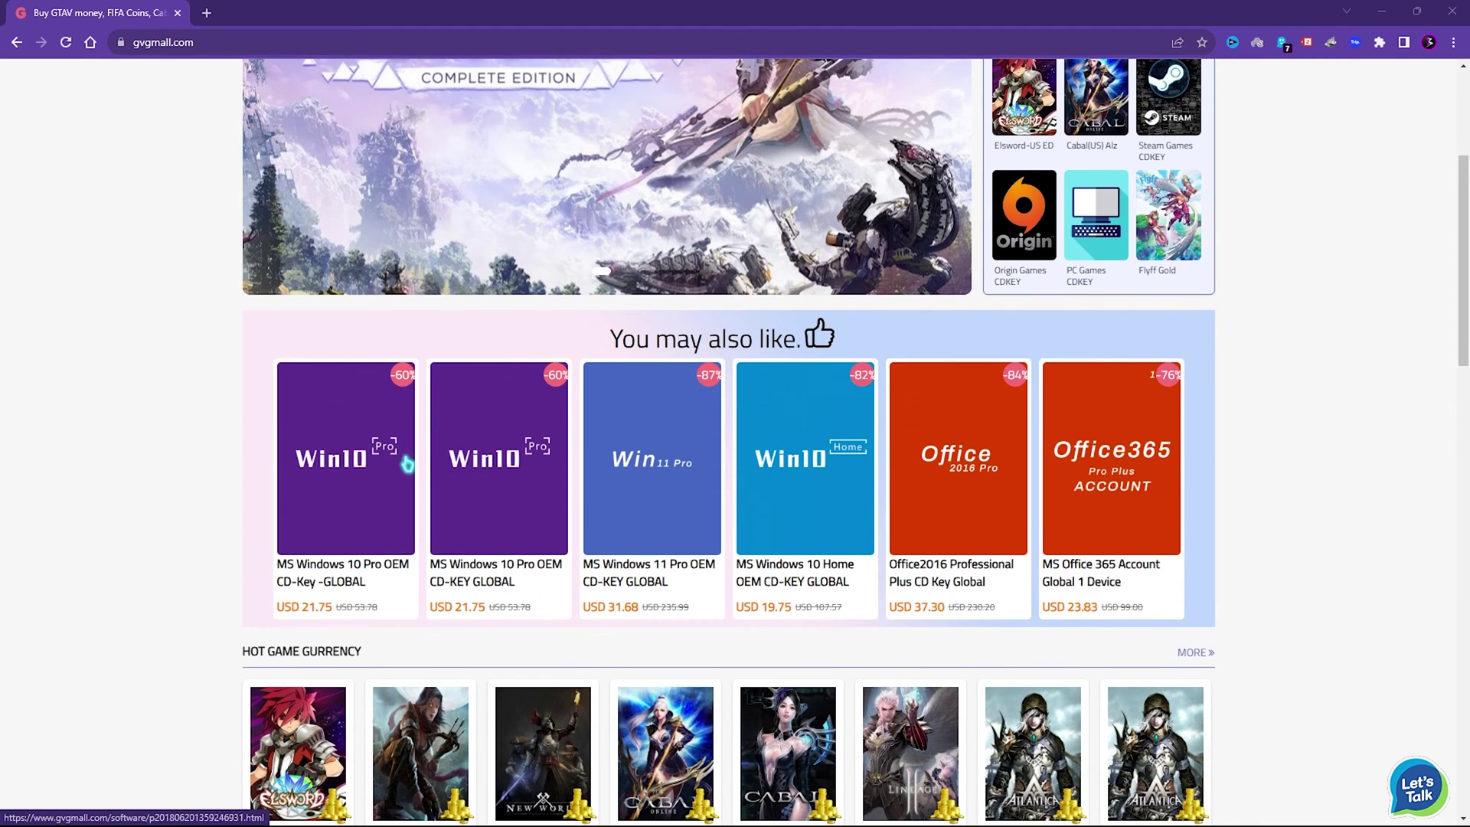
Open the Win10 Pro OEM key product page and highlight its sale price and Christmas Super Sale label.
left_click(491, 450)
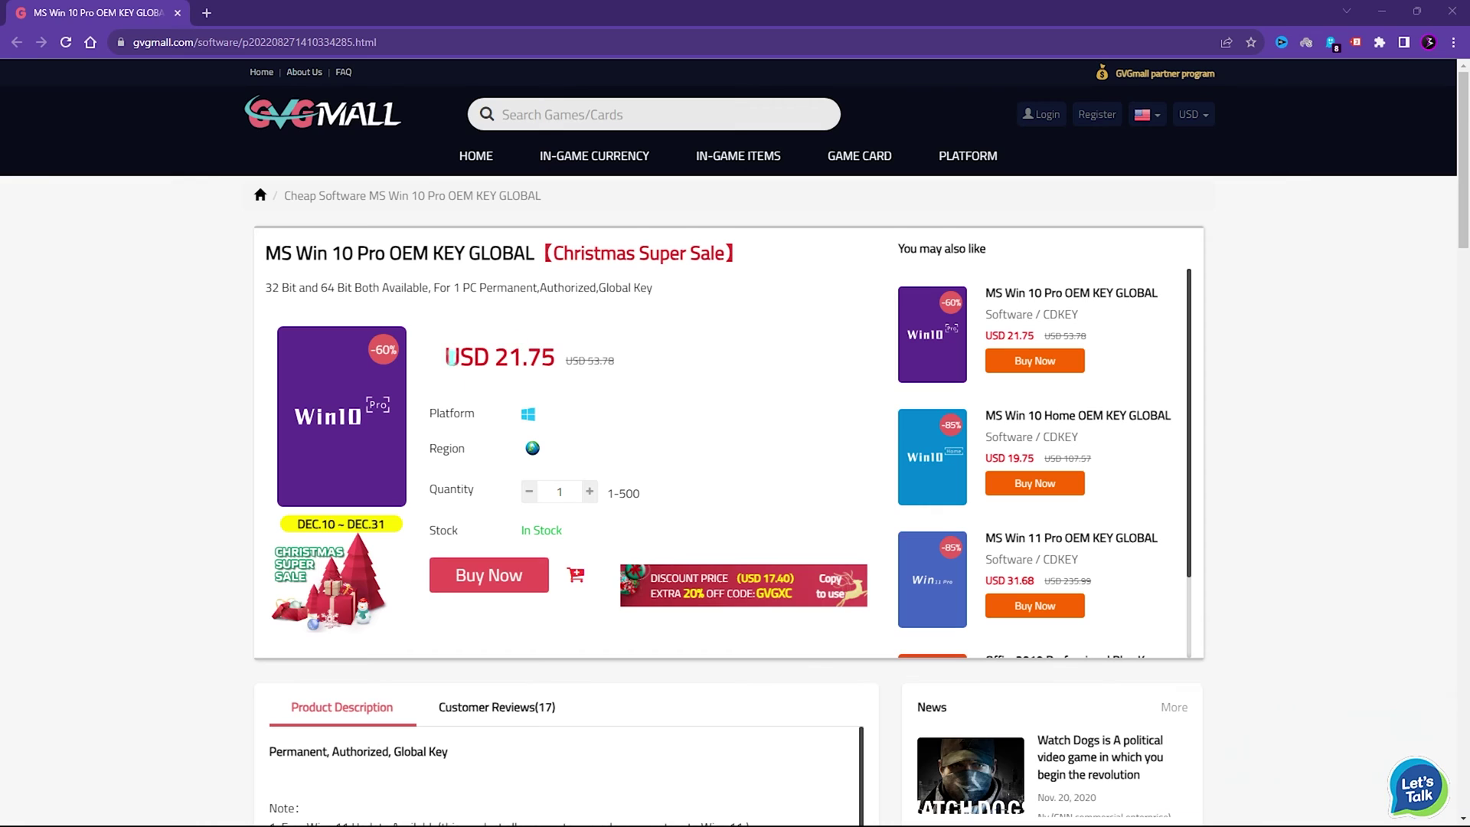
left_click_drag(444, 357, 541, 357)
left_click(669, 338)
left_click_drag(265, 253, 741, 253)
left_click_drag(545, 254, 729, 253)
left_click(531, 254)
left_click_drag(533, 253, 723, 254)
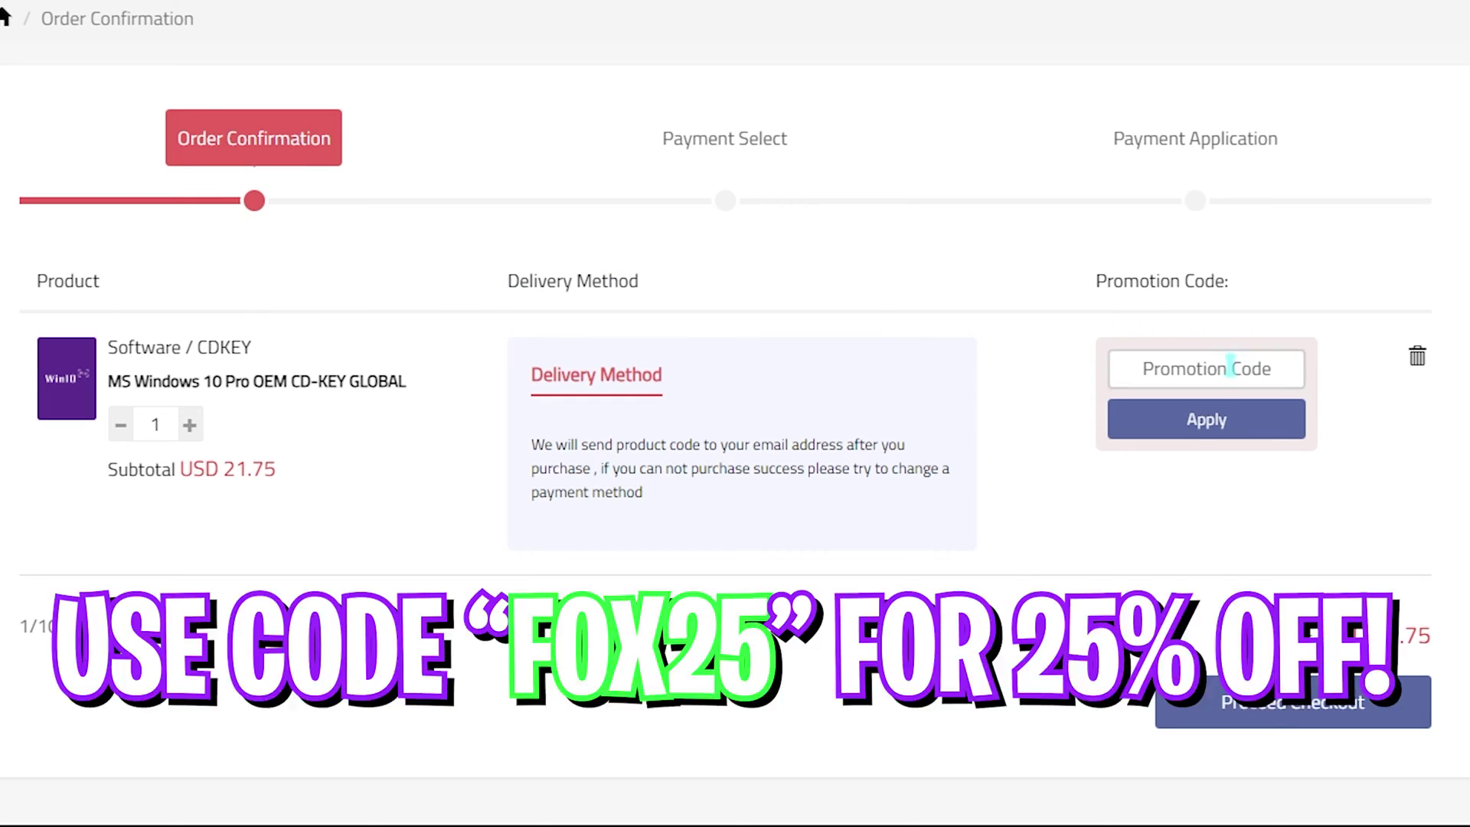
Apply promotion code FOX25 and highlight the discounted total of USD 16.31.
left_click(1229, 368)
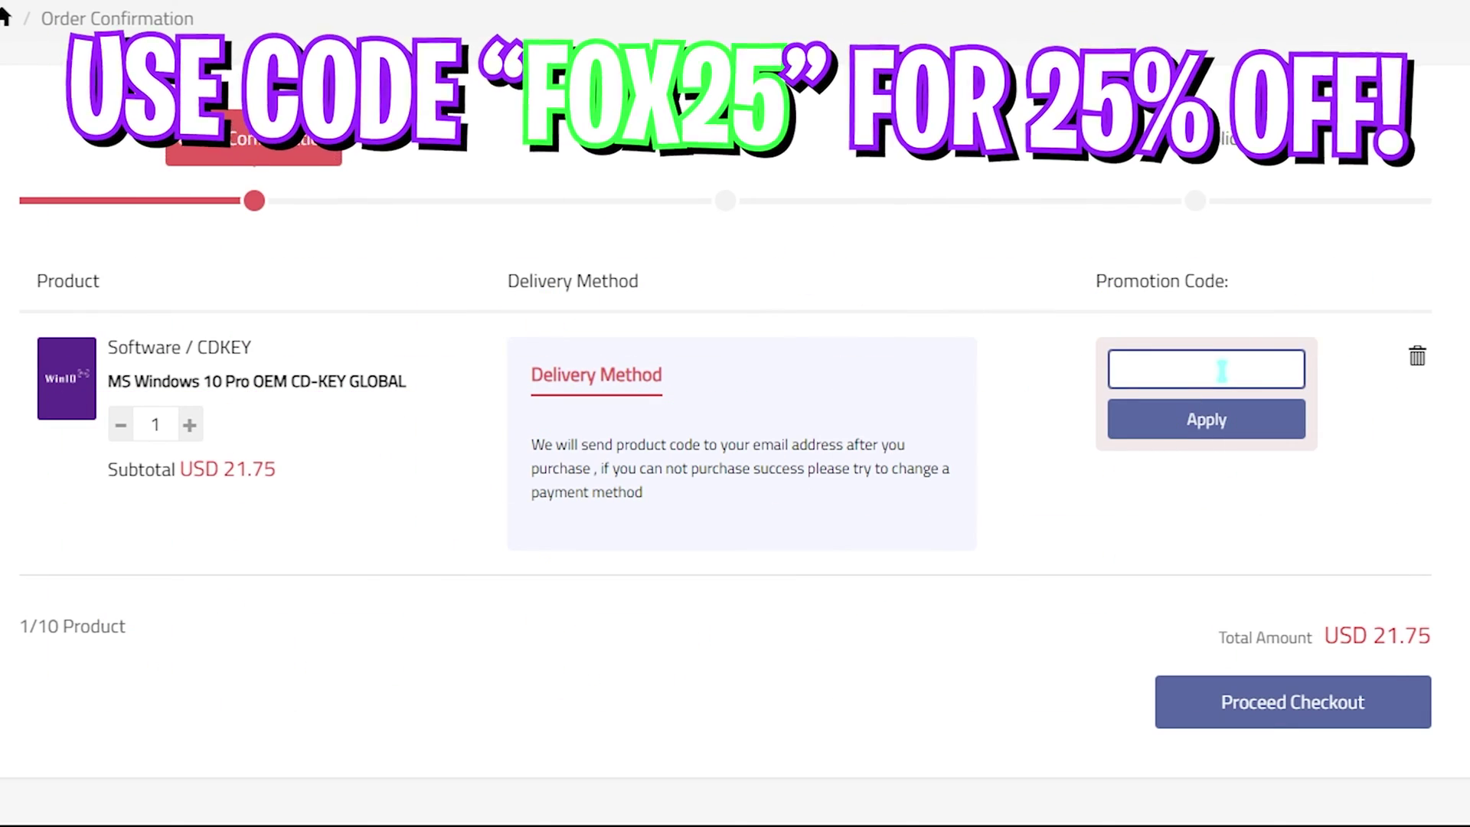
type("FOX25")
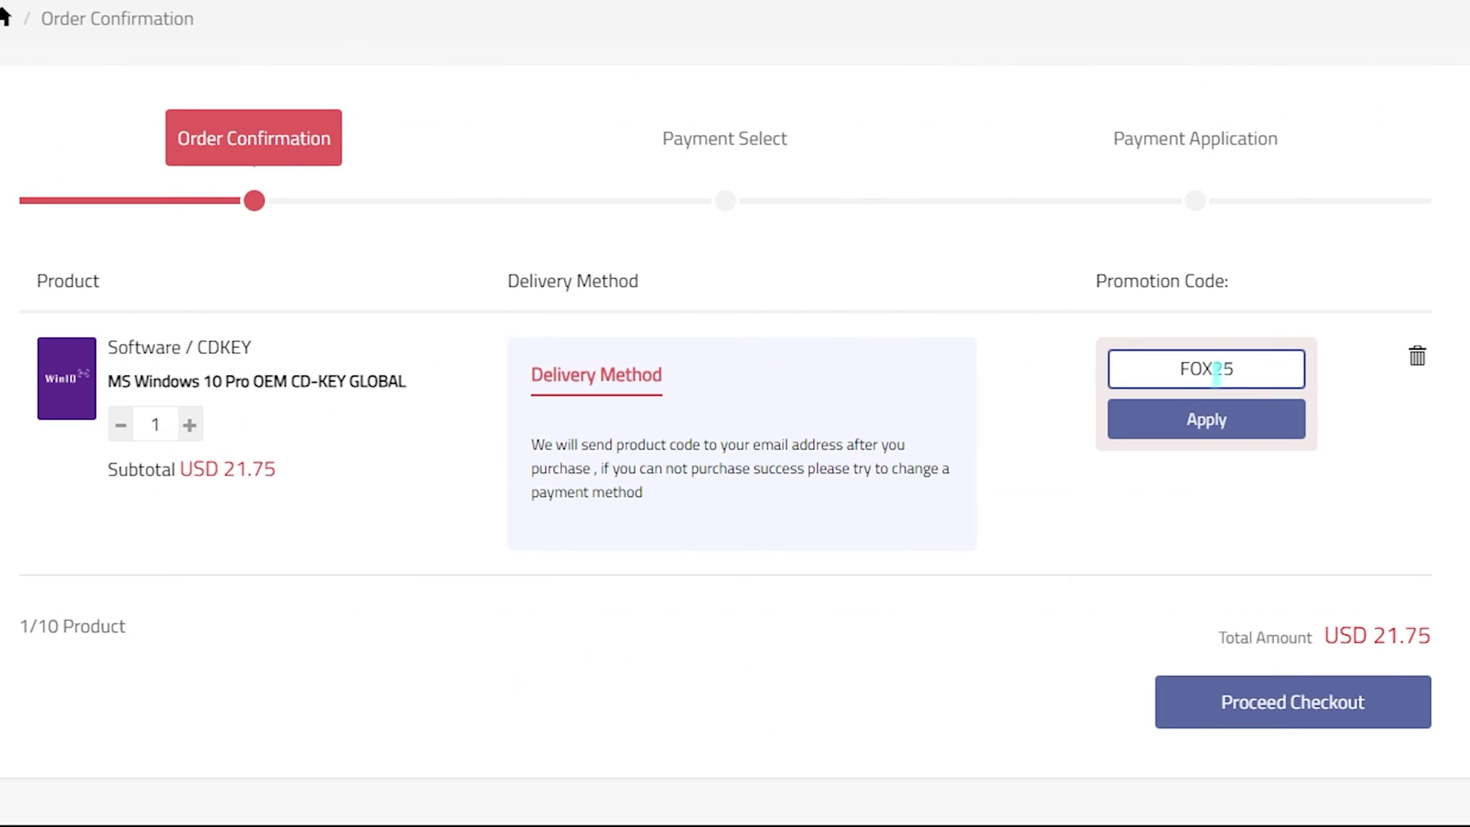
left_click_drag(1250, 375, 1121, 369)
left_click(1164, 426)
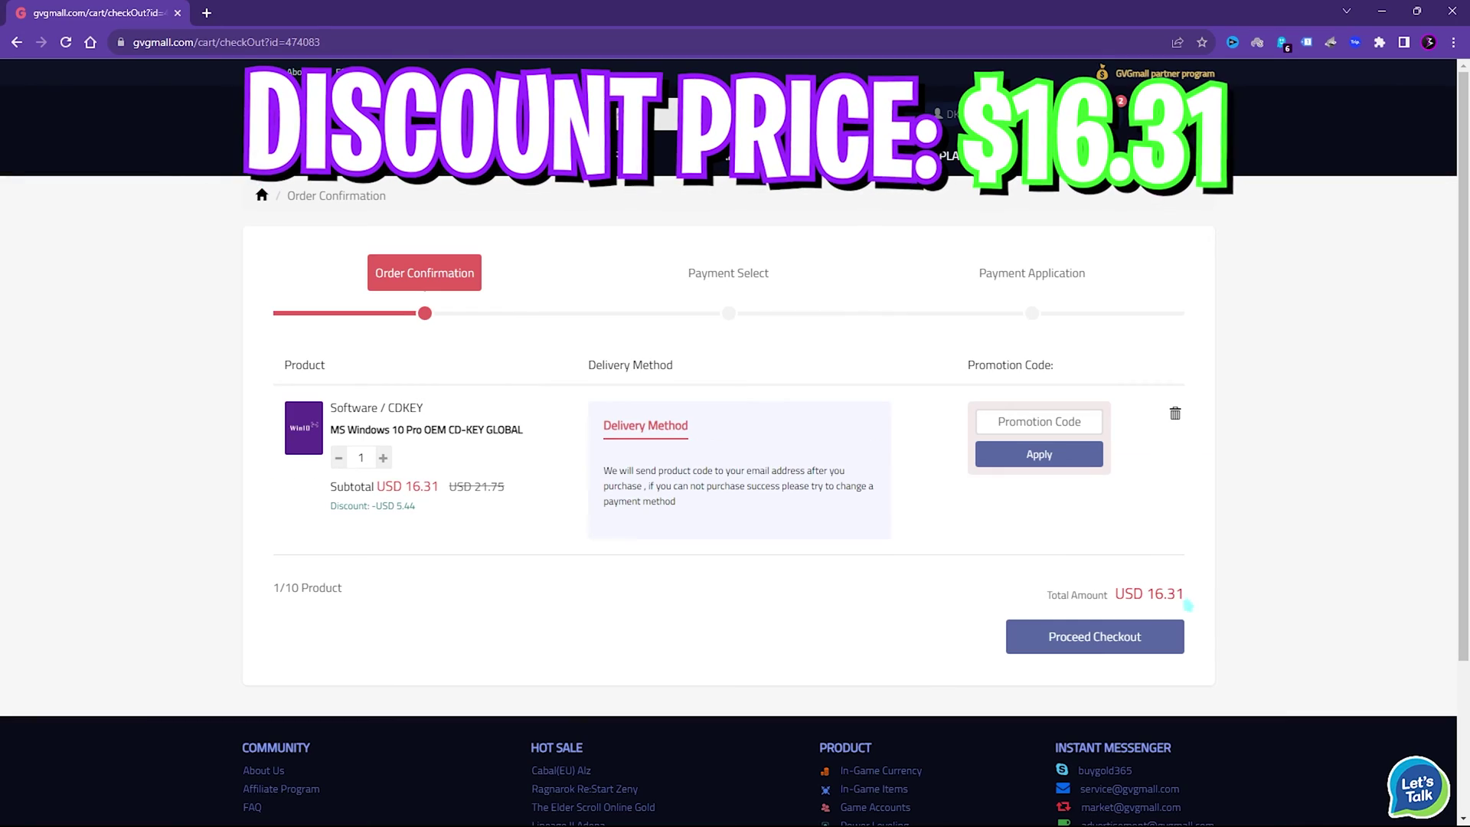
left_click_drag(1187, 604, 273, 588)
left_click(694, 554)
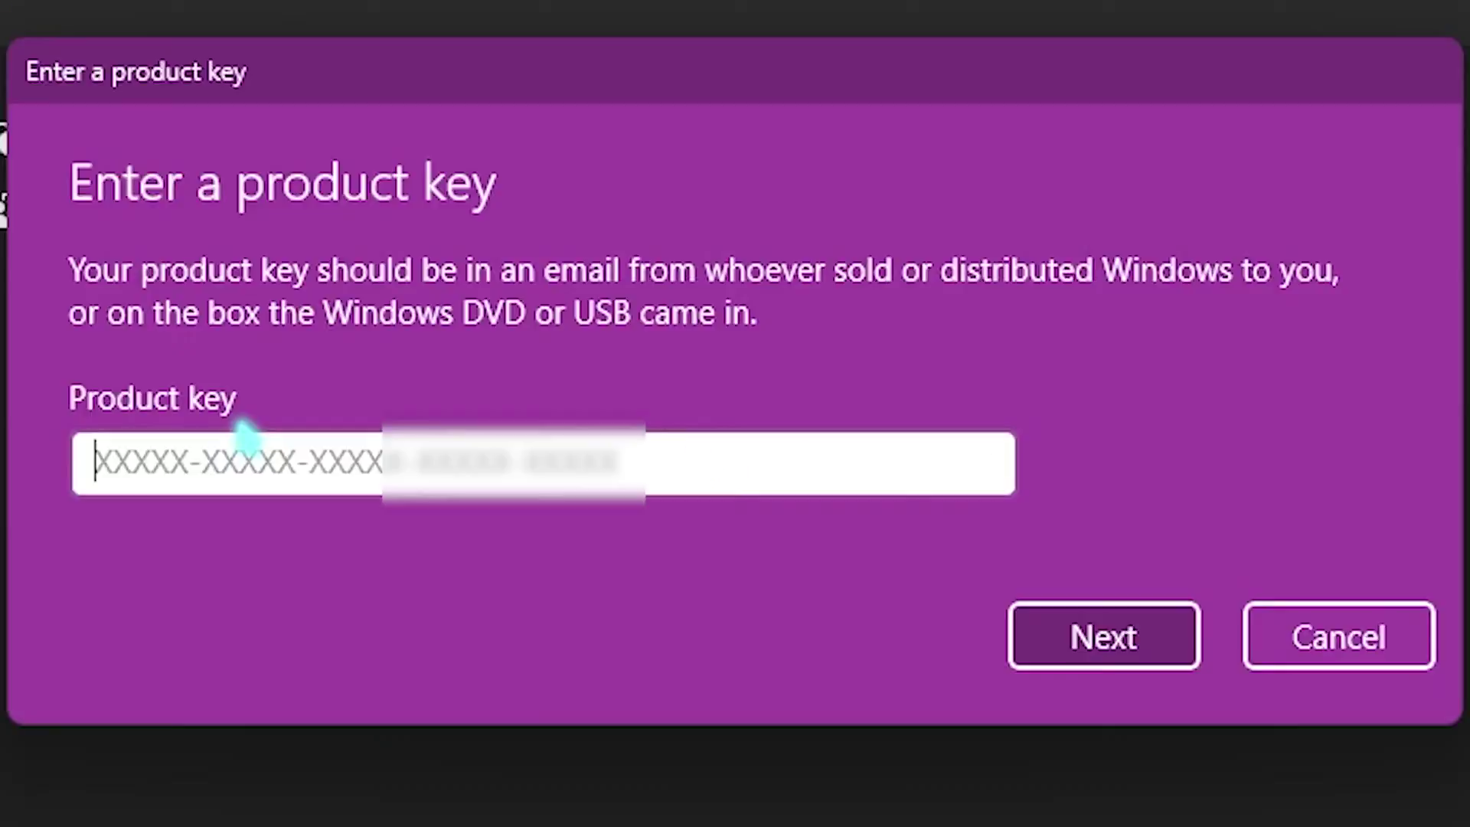
Paste the purchased product key into the activation dialog and submit it.
key("ctrl+v")
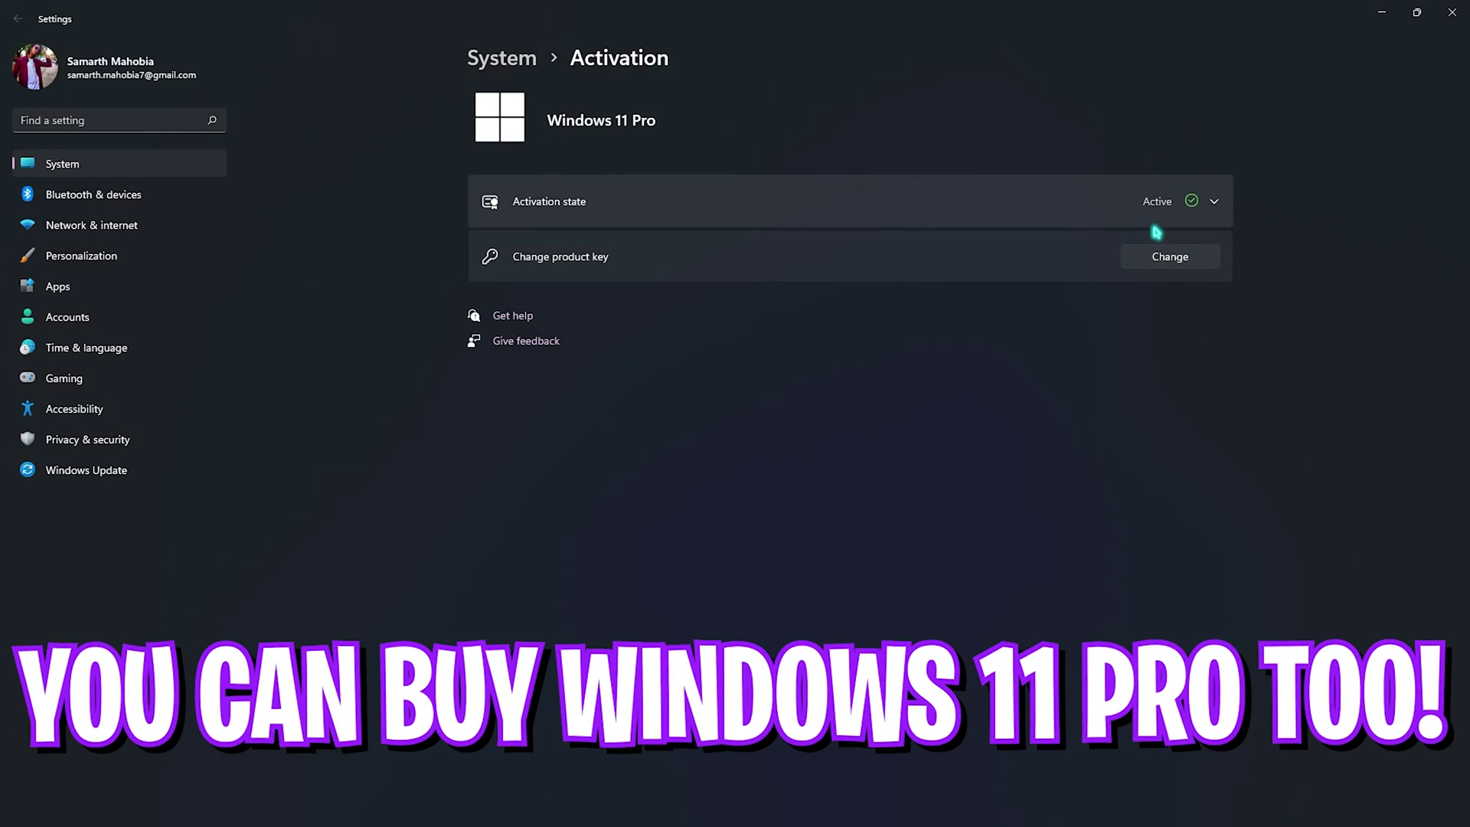
left_click(1214, 200)
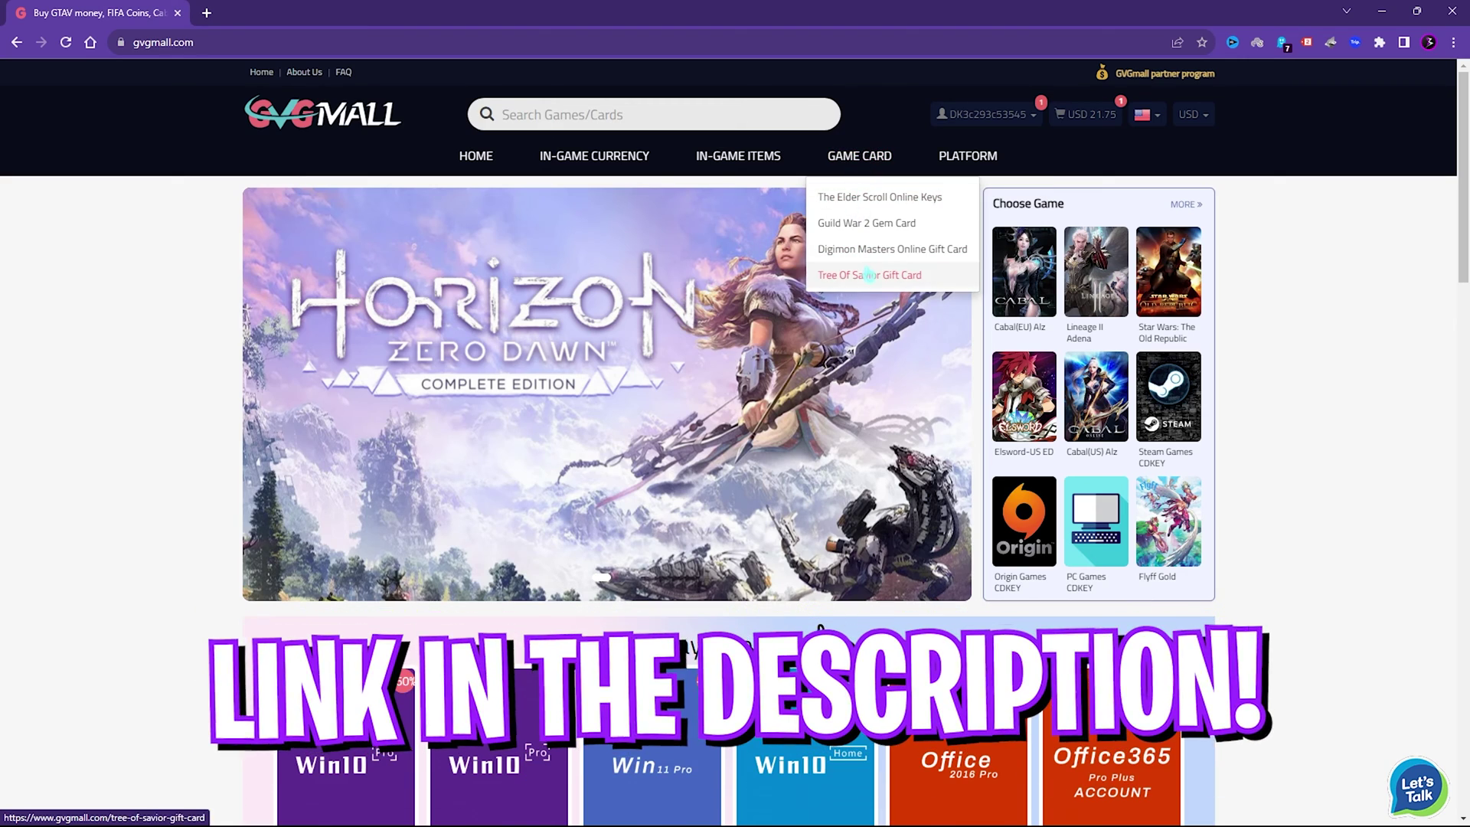
mouse_move(589, 155)
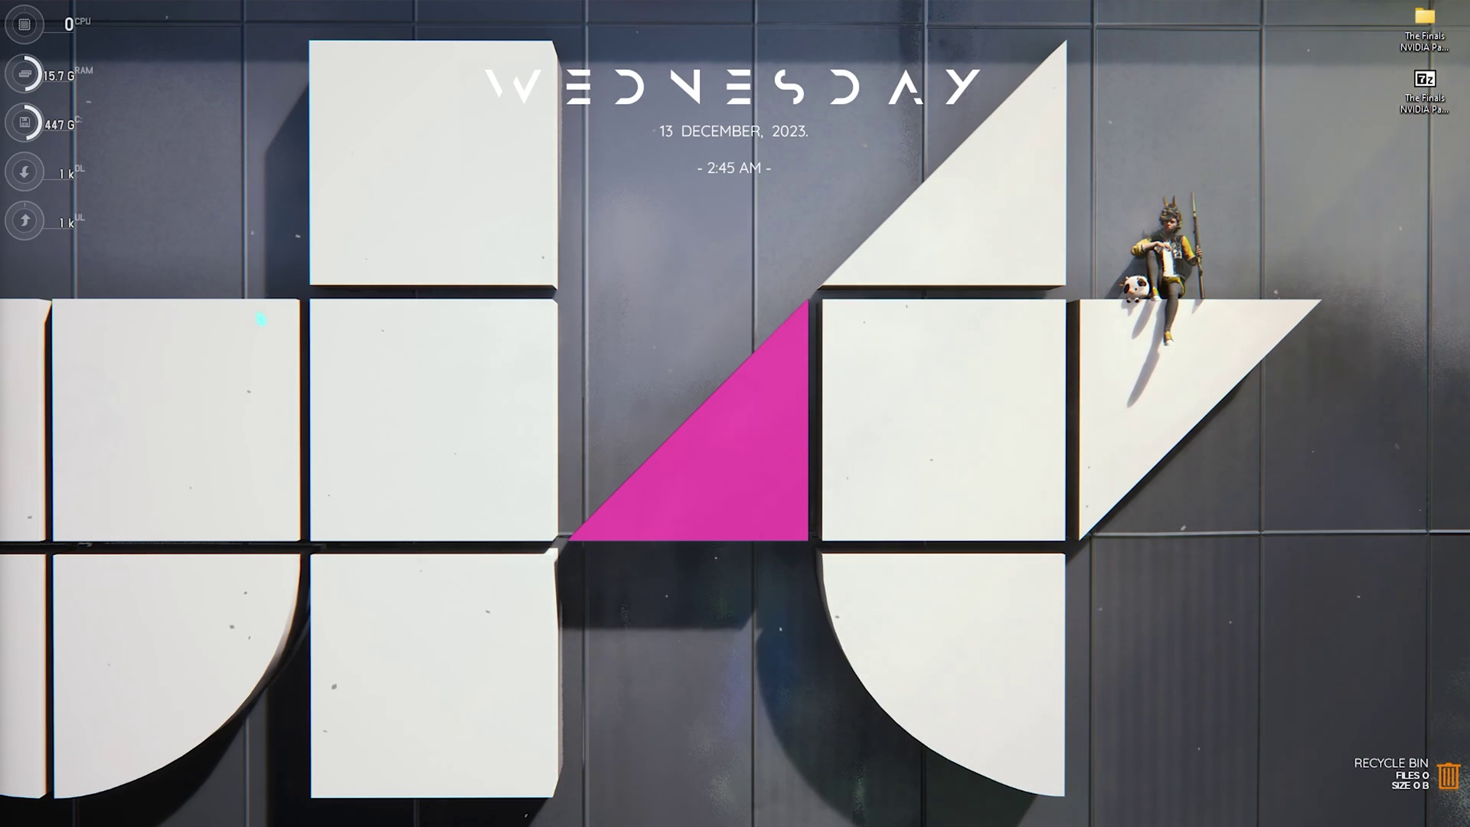
Launch NVIDIA Control Panel by searching 'nvidia control panel' from Start.
key("super")
type("c")
key("BackSpace")
type("nvidia control panel")
key("Return")
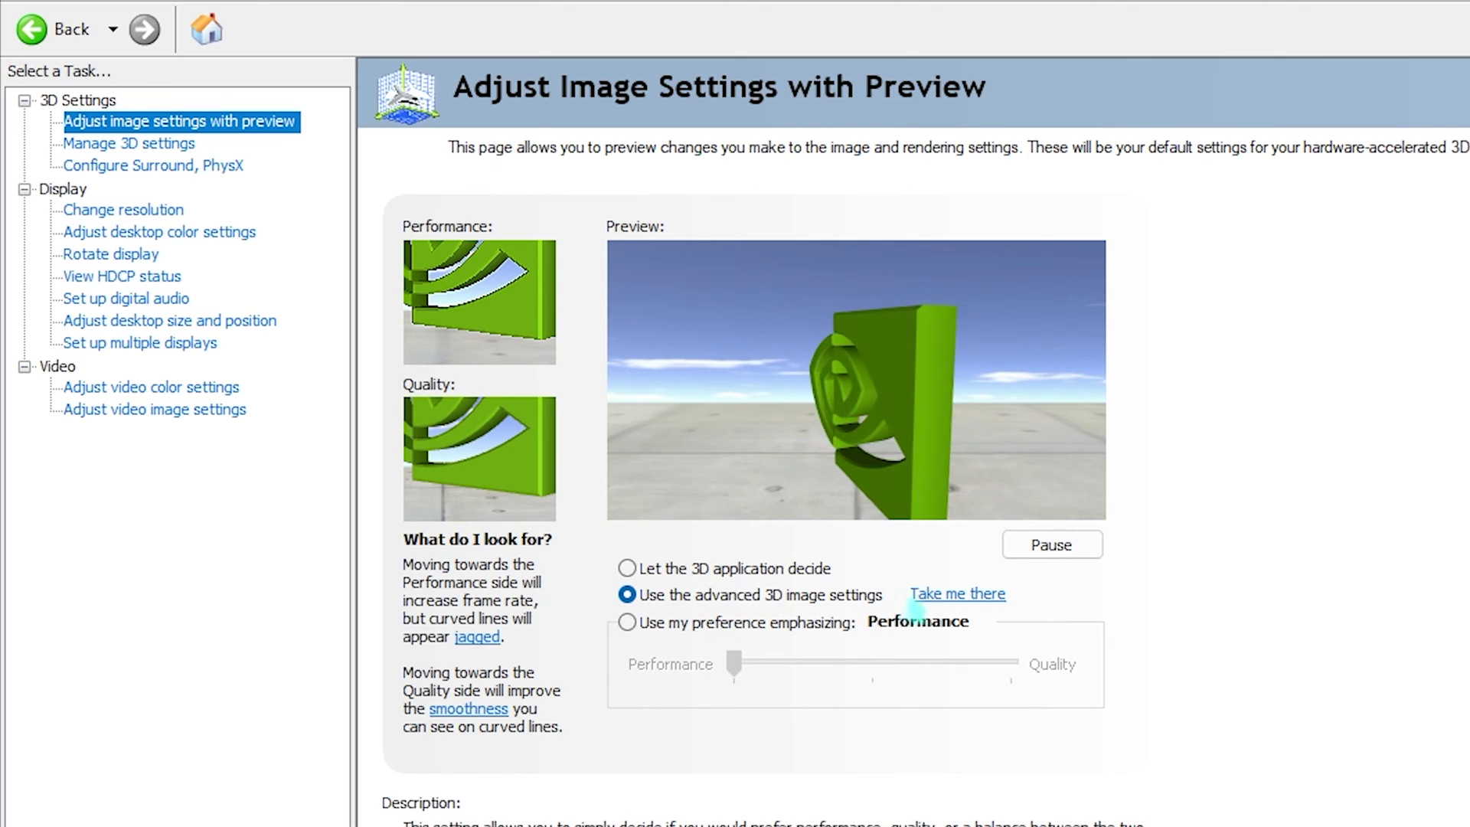
In Manage 3D Settings, set the OpenGL rendering GPU to the RTX 2070 SUPER.
left_click(935, 594)
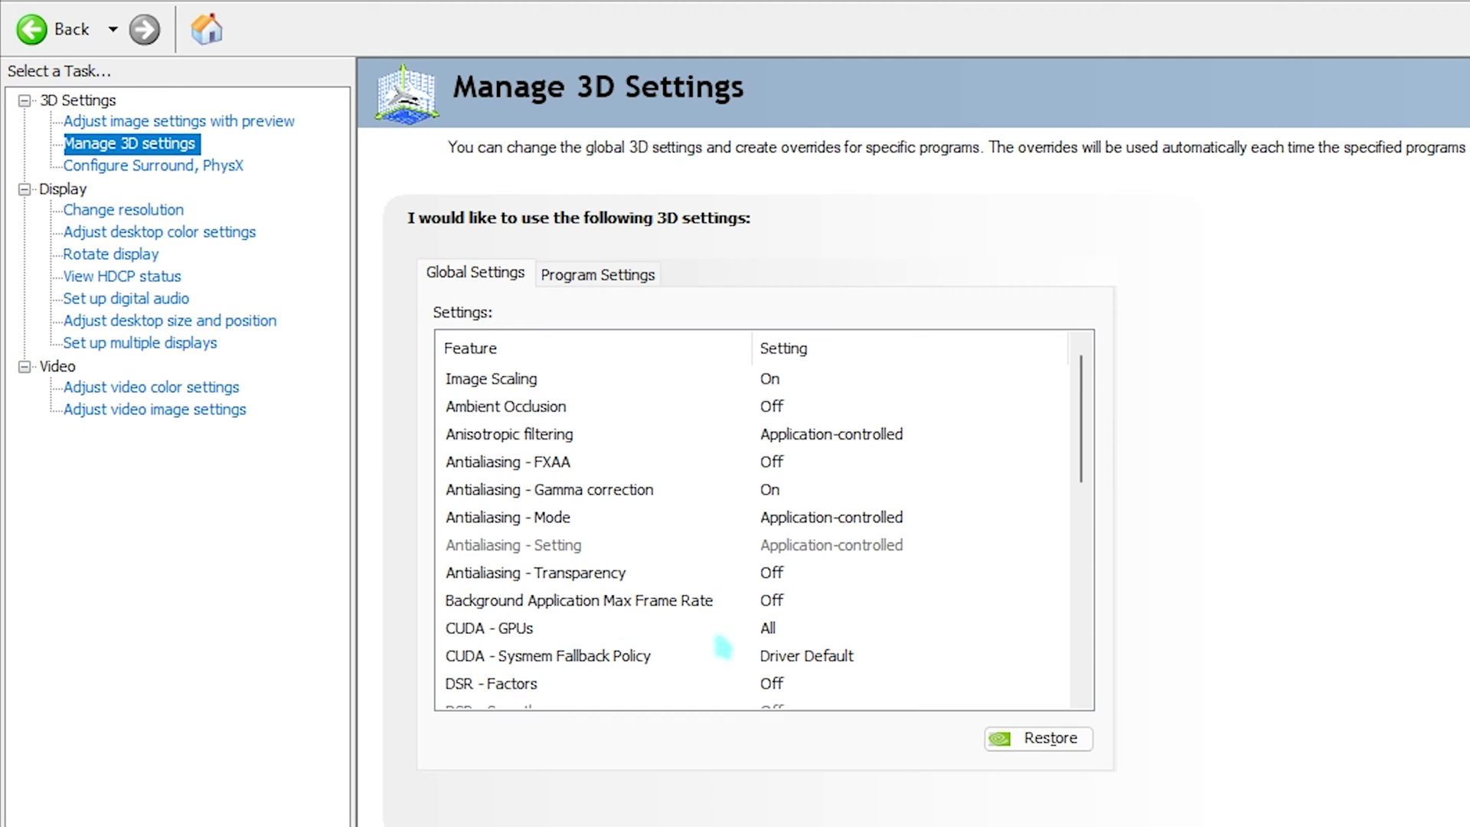
scroll(797, 656, "down", 1)
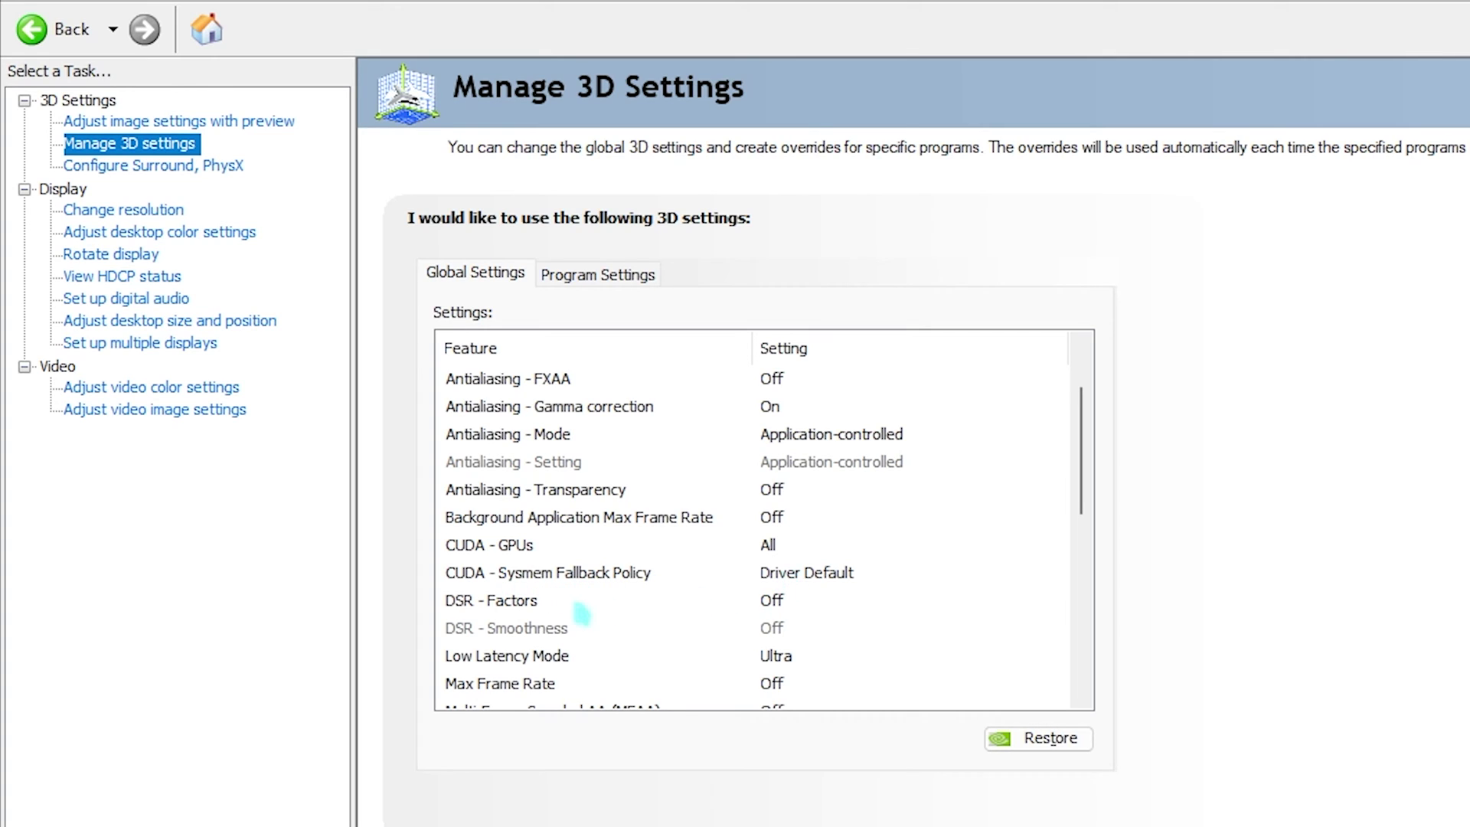
scroll(773, 602, "down", 1)
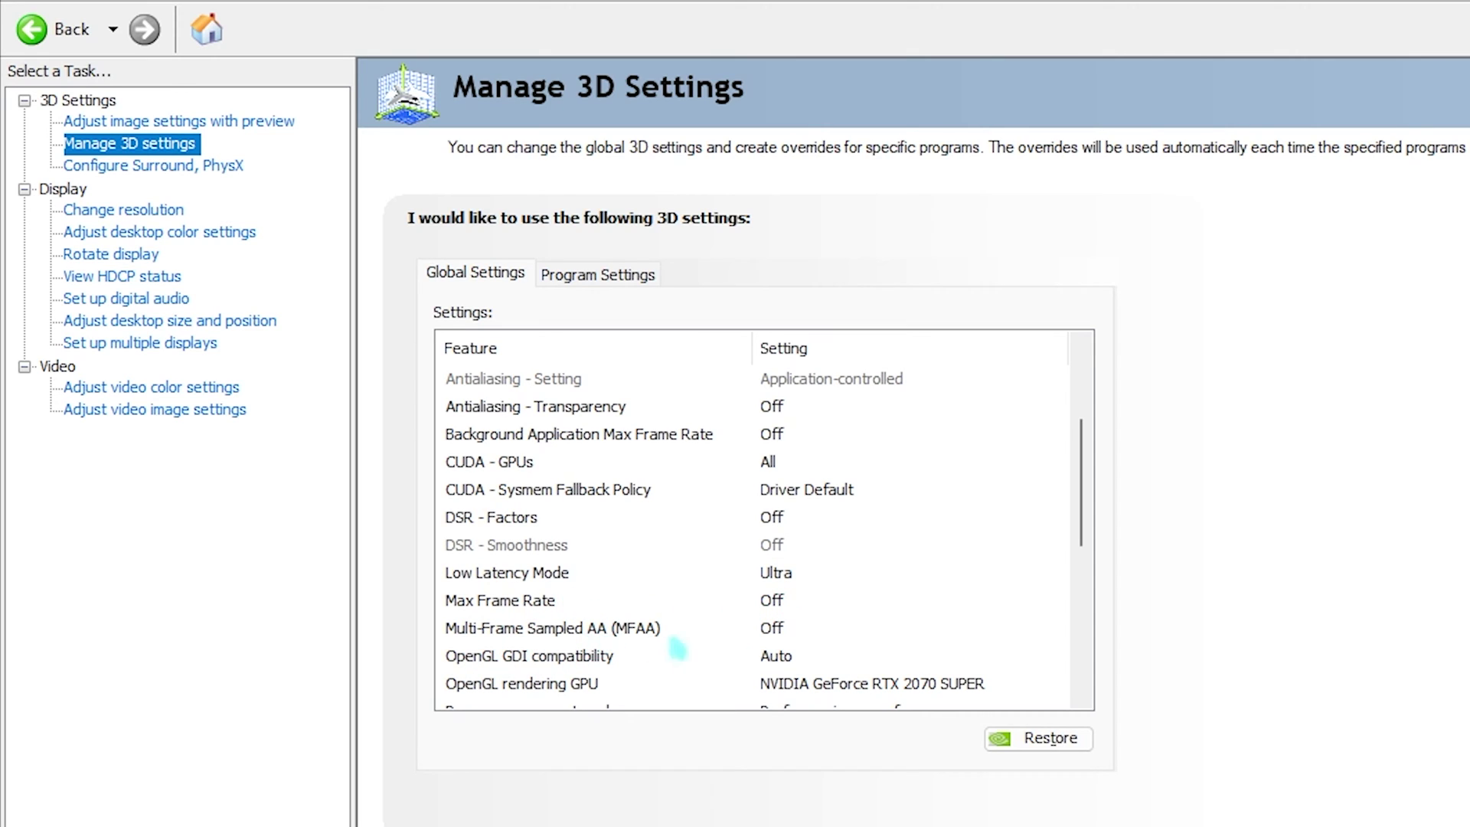
scroll(541, 653, "down", 1)
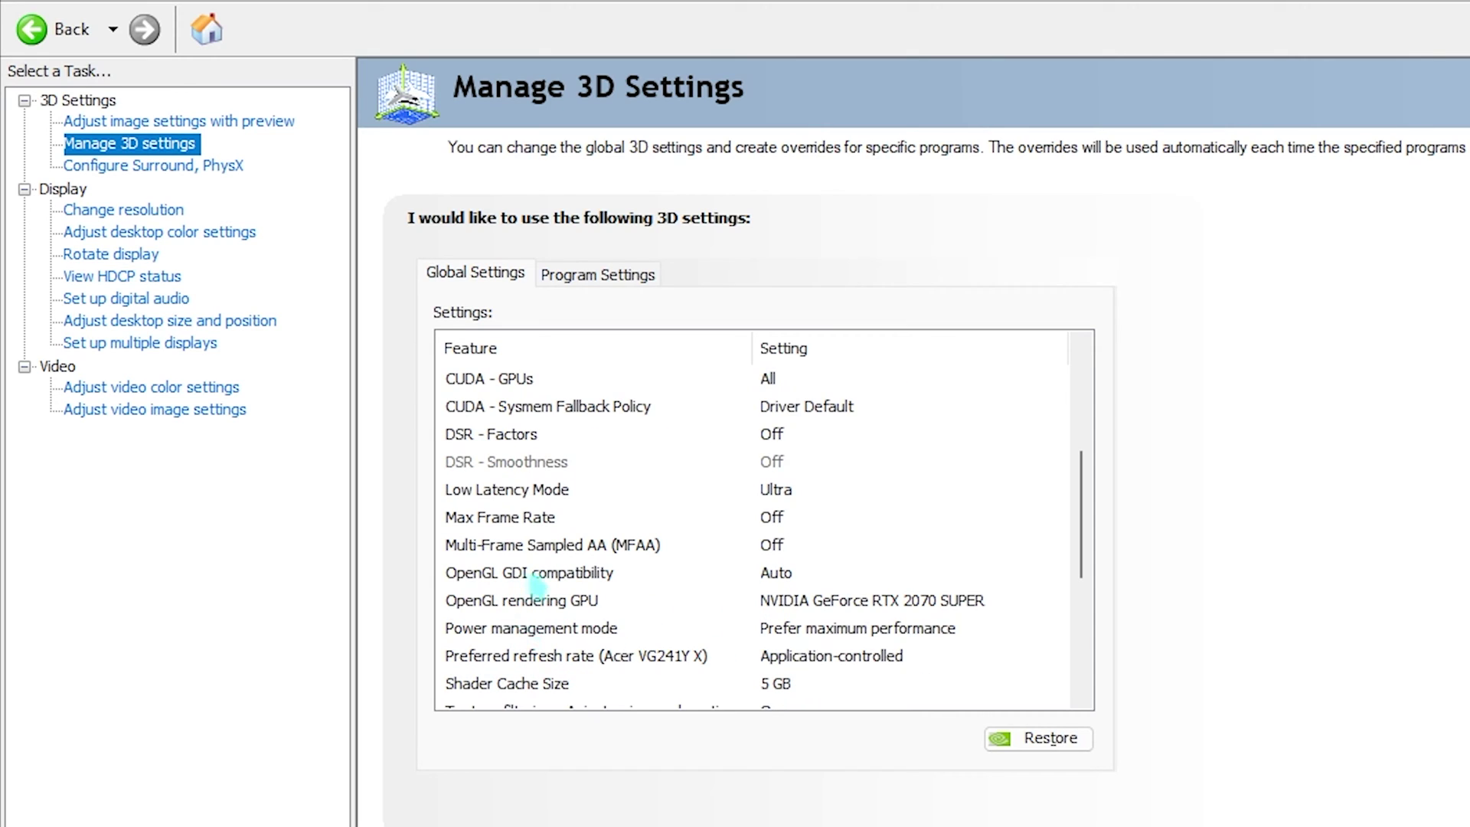
left_click(800, 604)
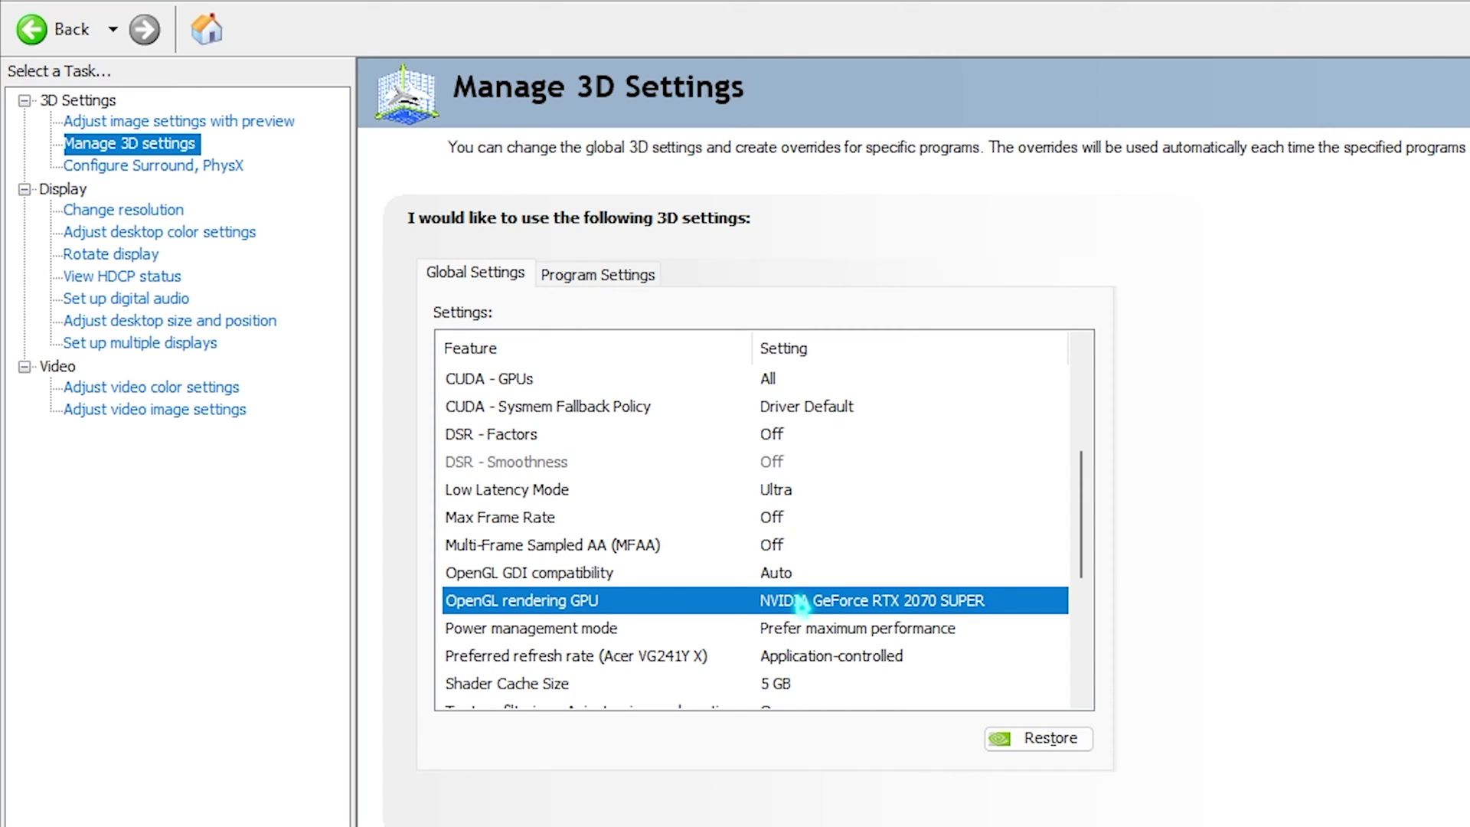
left_click(800, 605)
left_click(873, 645)
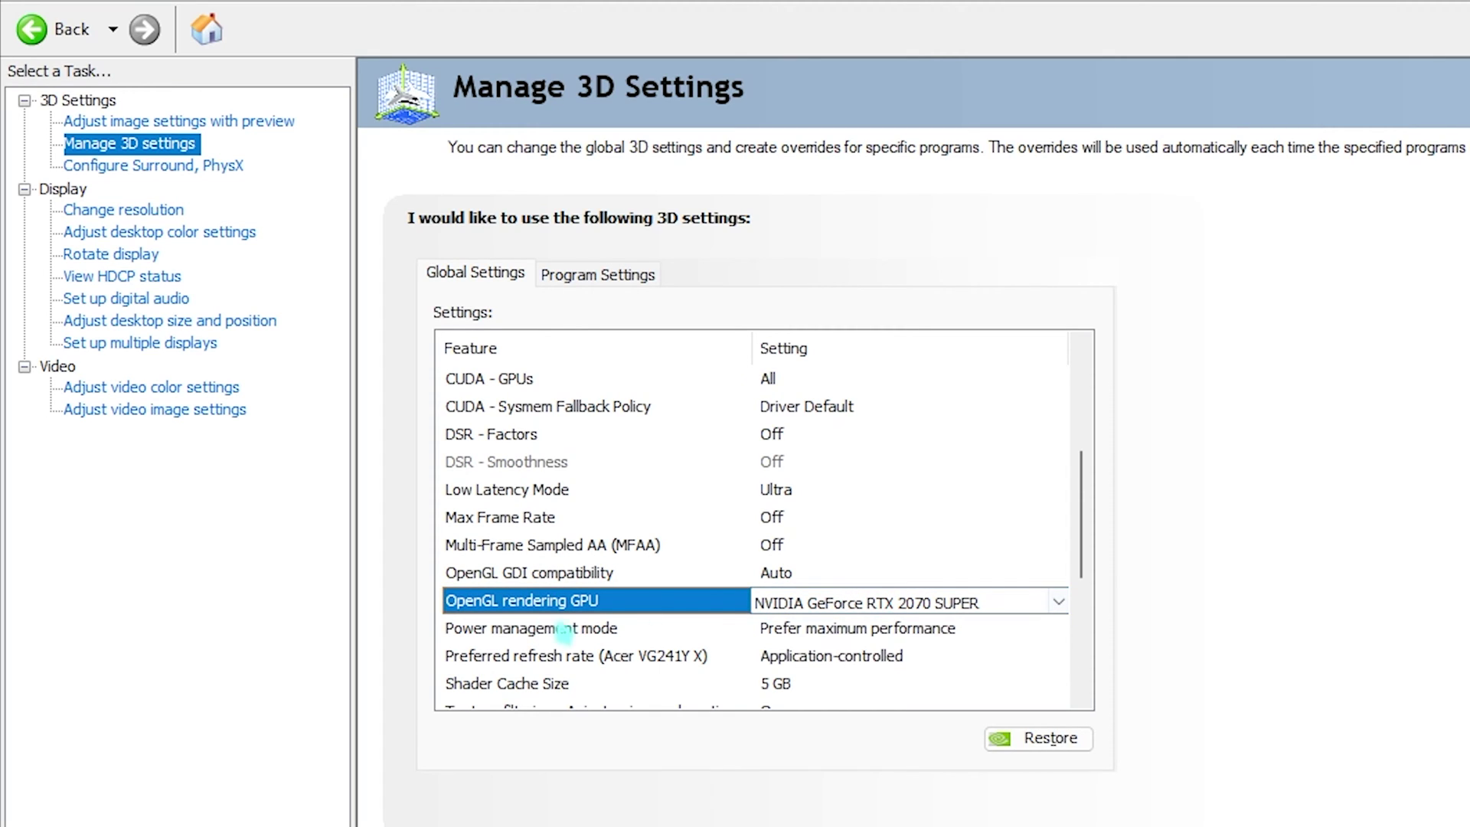
Scroll through the remaining global 3D settings, starting at Power management mode.
key("Down")
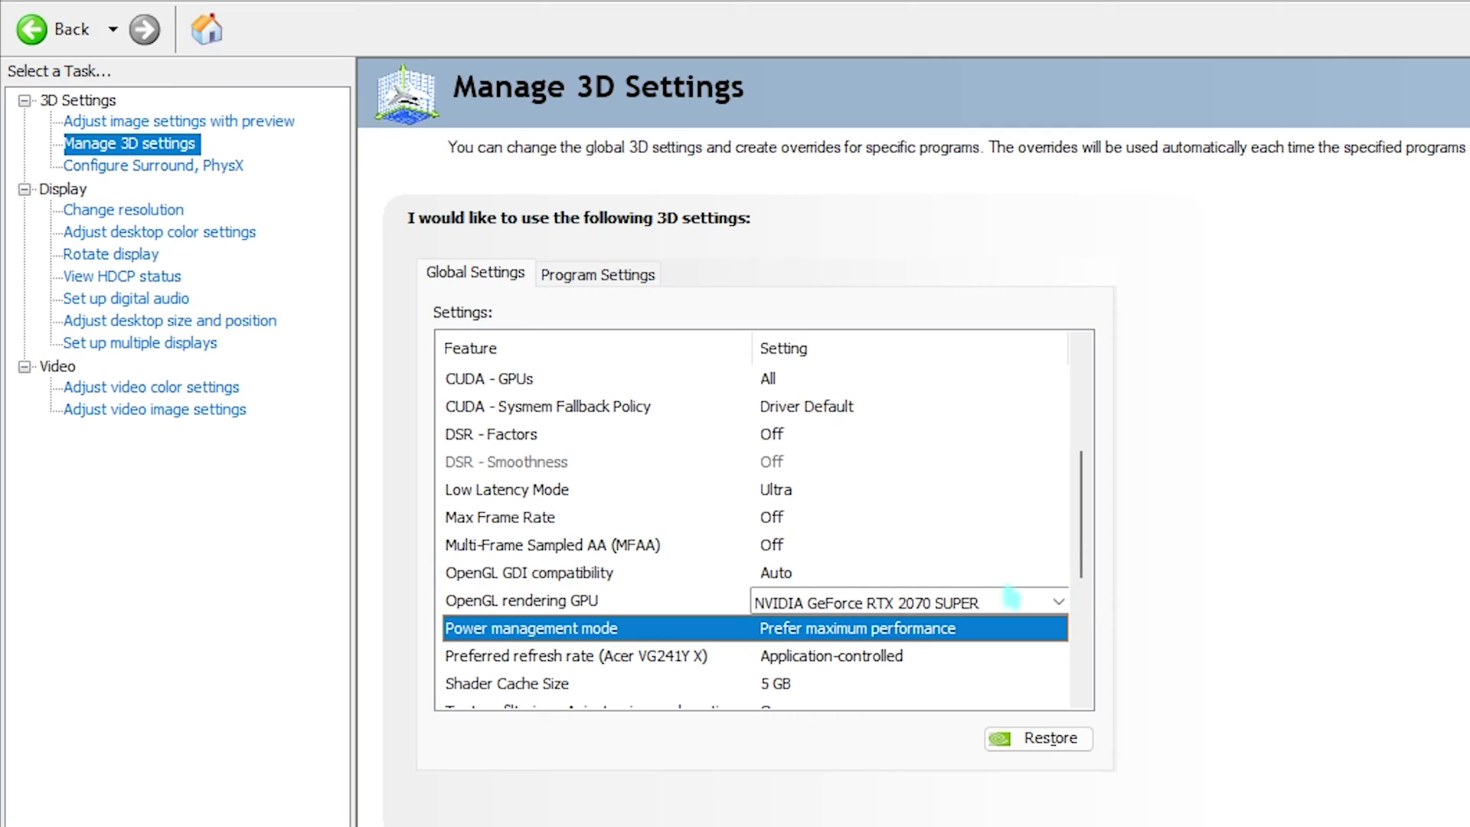
scroll(965, 558, "down", 2)
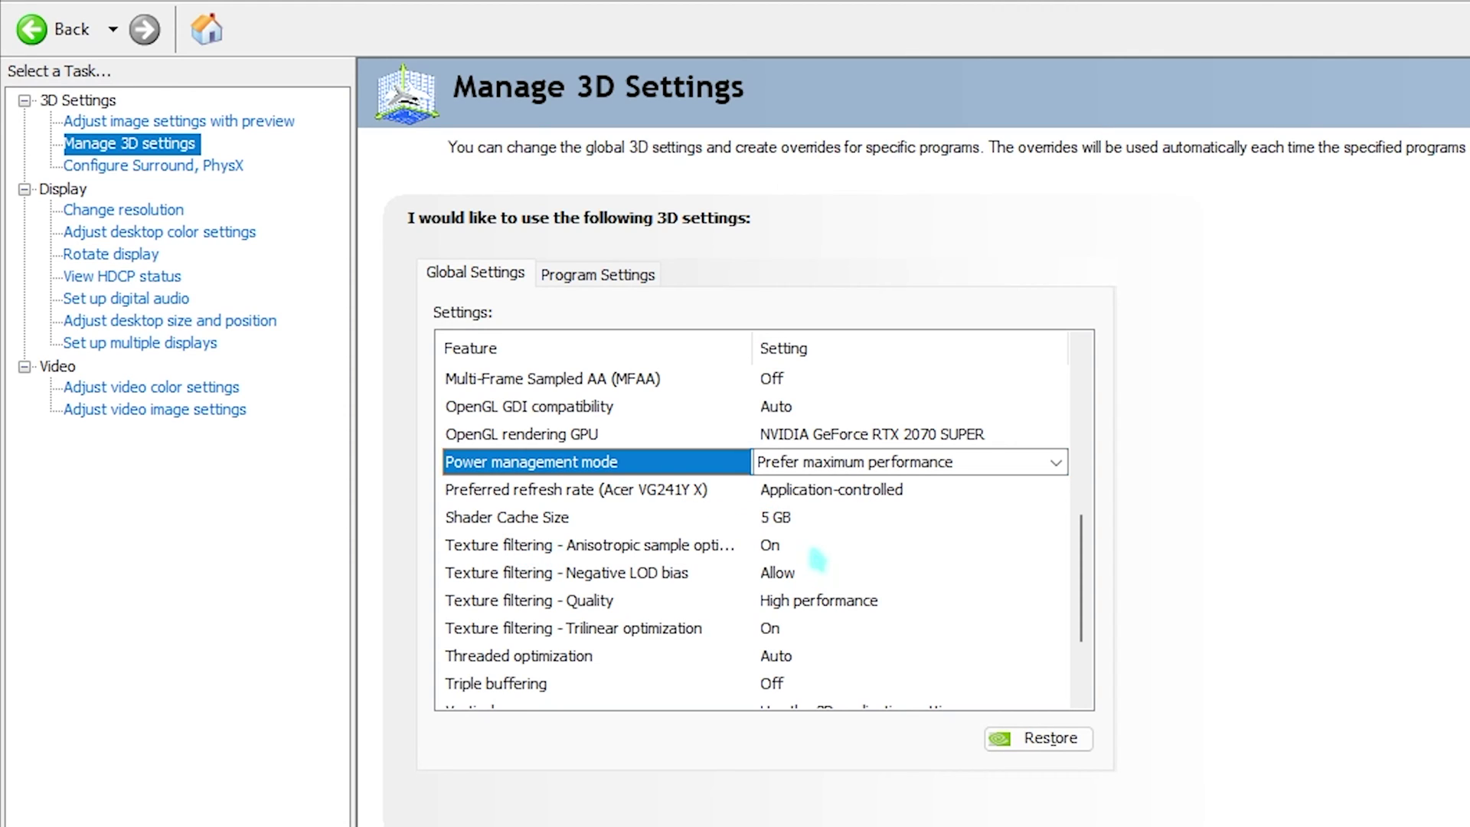
scroll(899, 604, "down", 1)
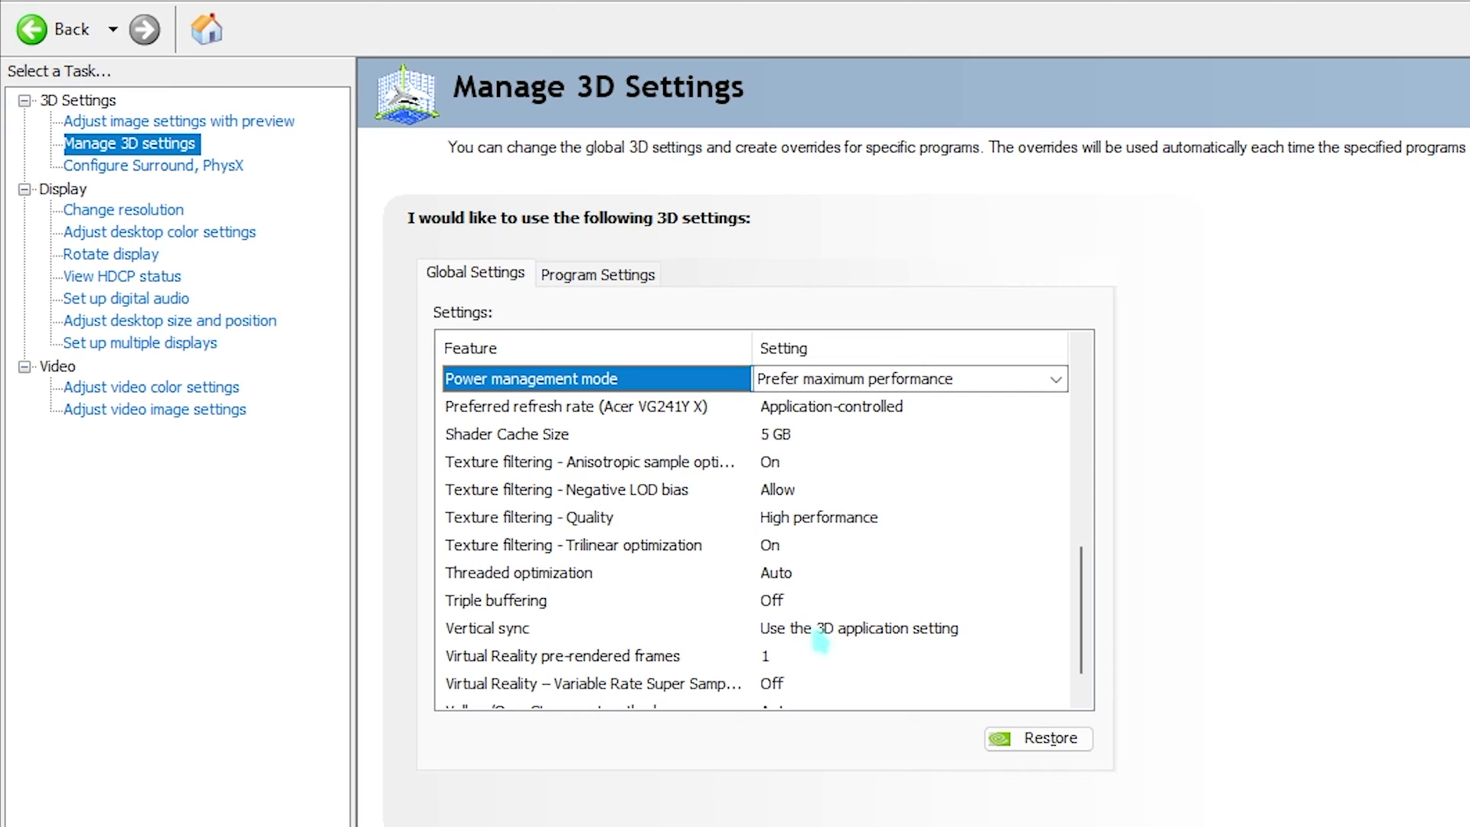
scroll(820, 642, "down", 1)
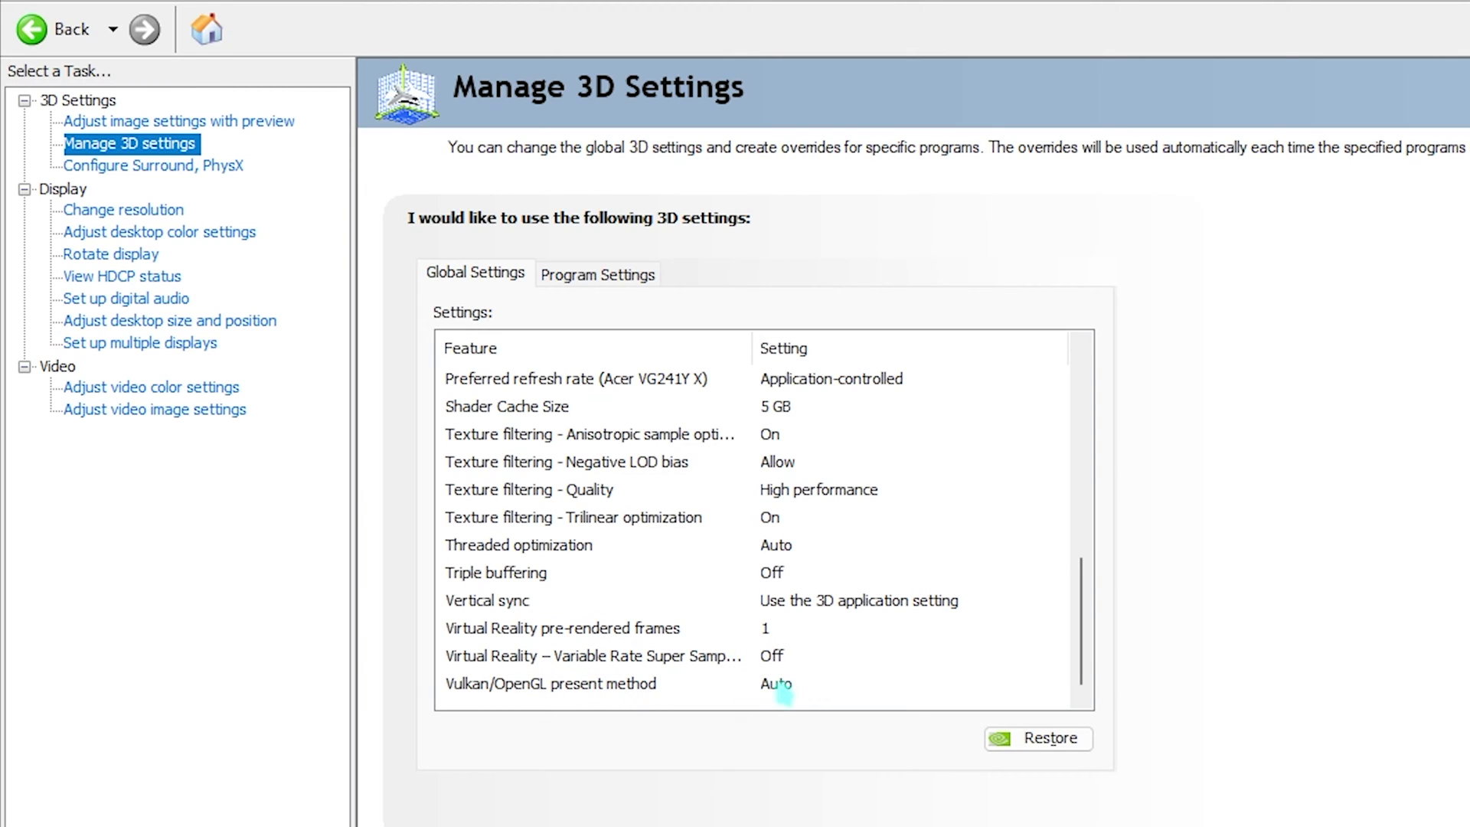
Keep the Acer VG241Y X at 1920 × 1080 with a 240Hz refresh rate.
left_click(153, 165)
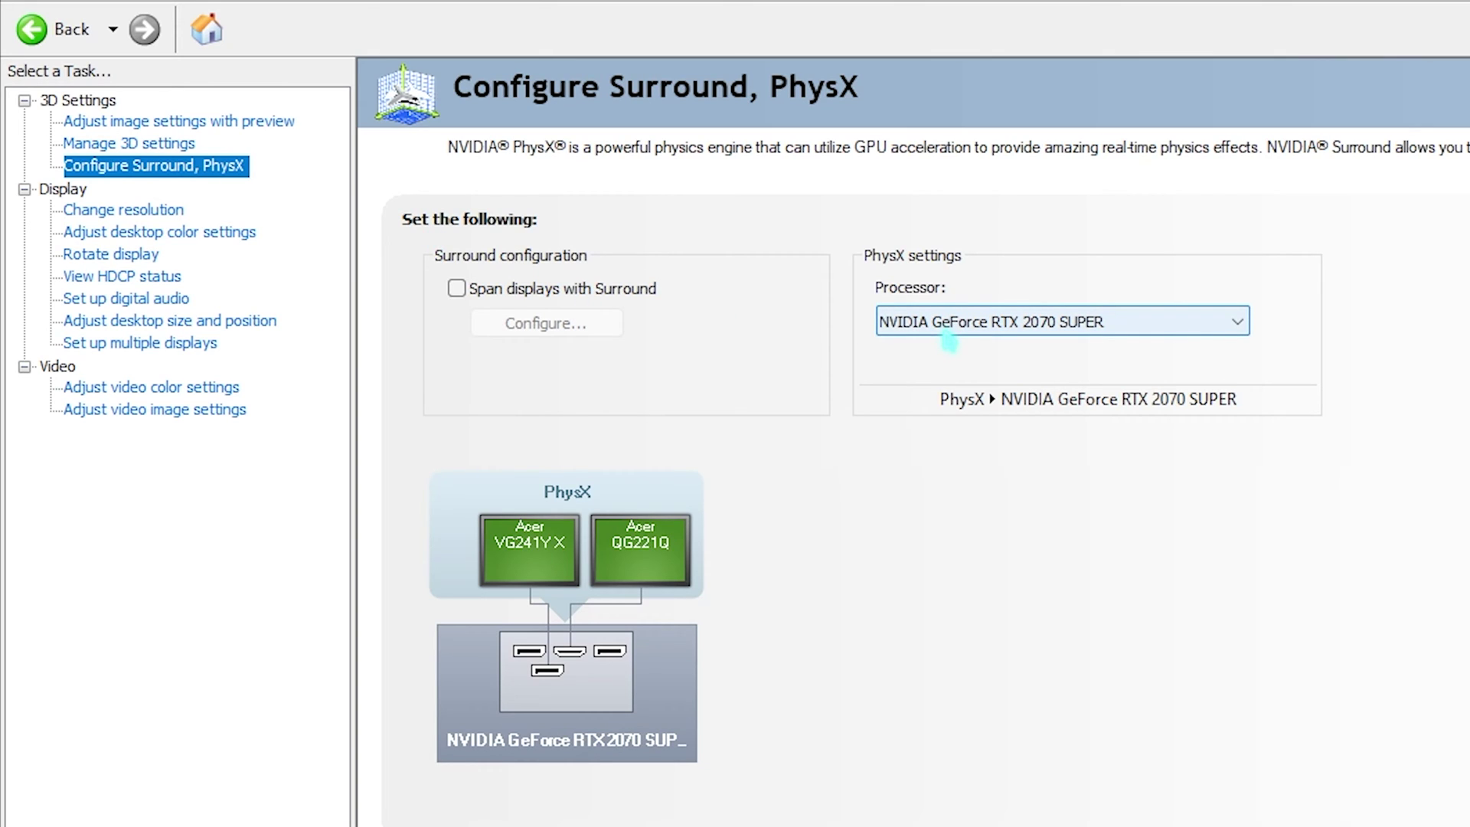
left_click(115, 210)
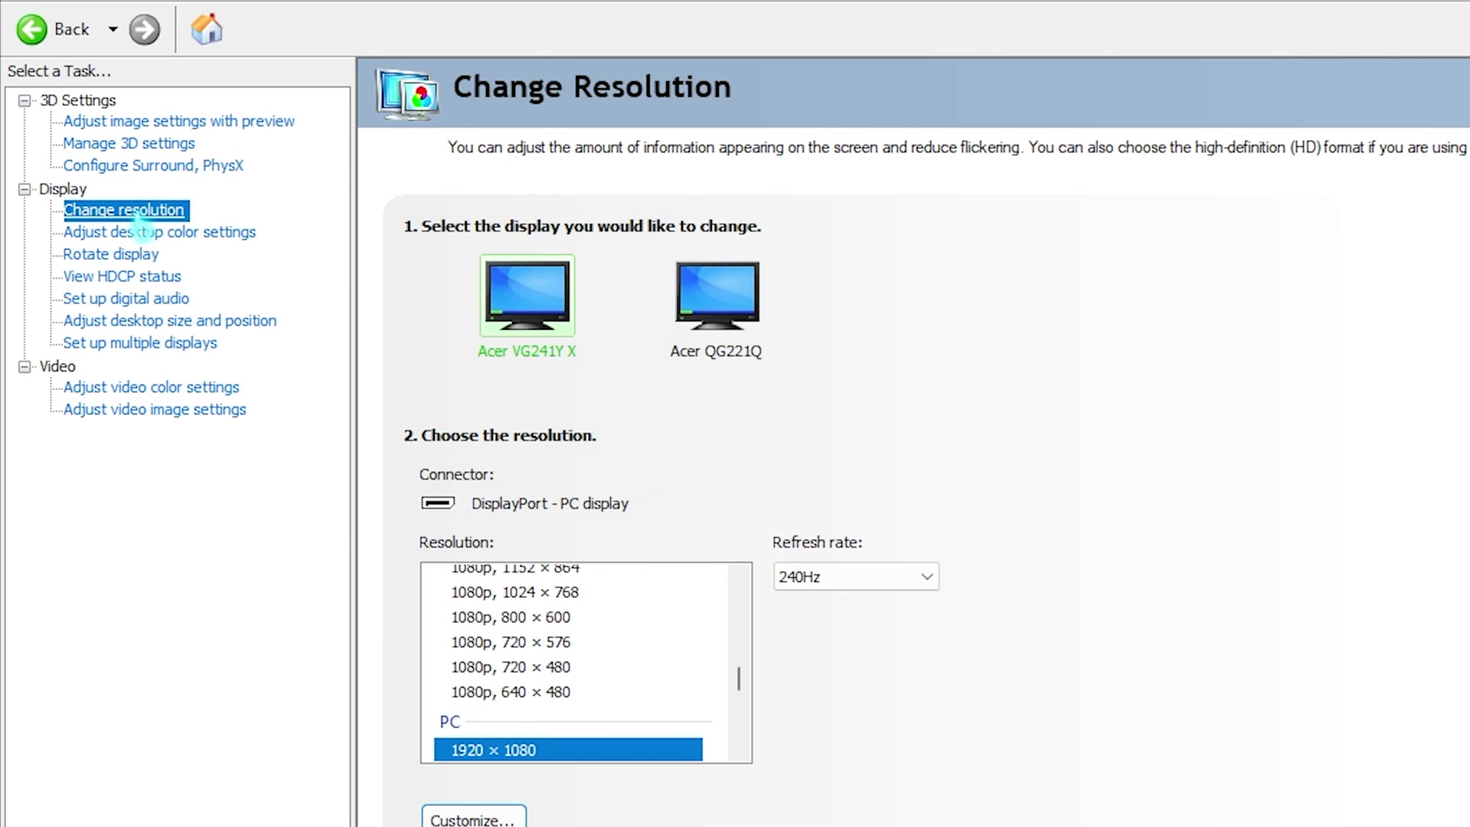
scroll(557, 677, "up", 10)
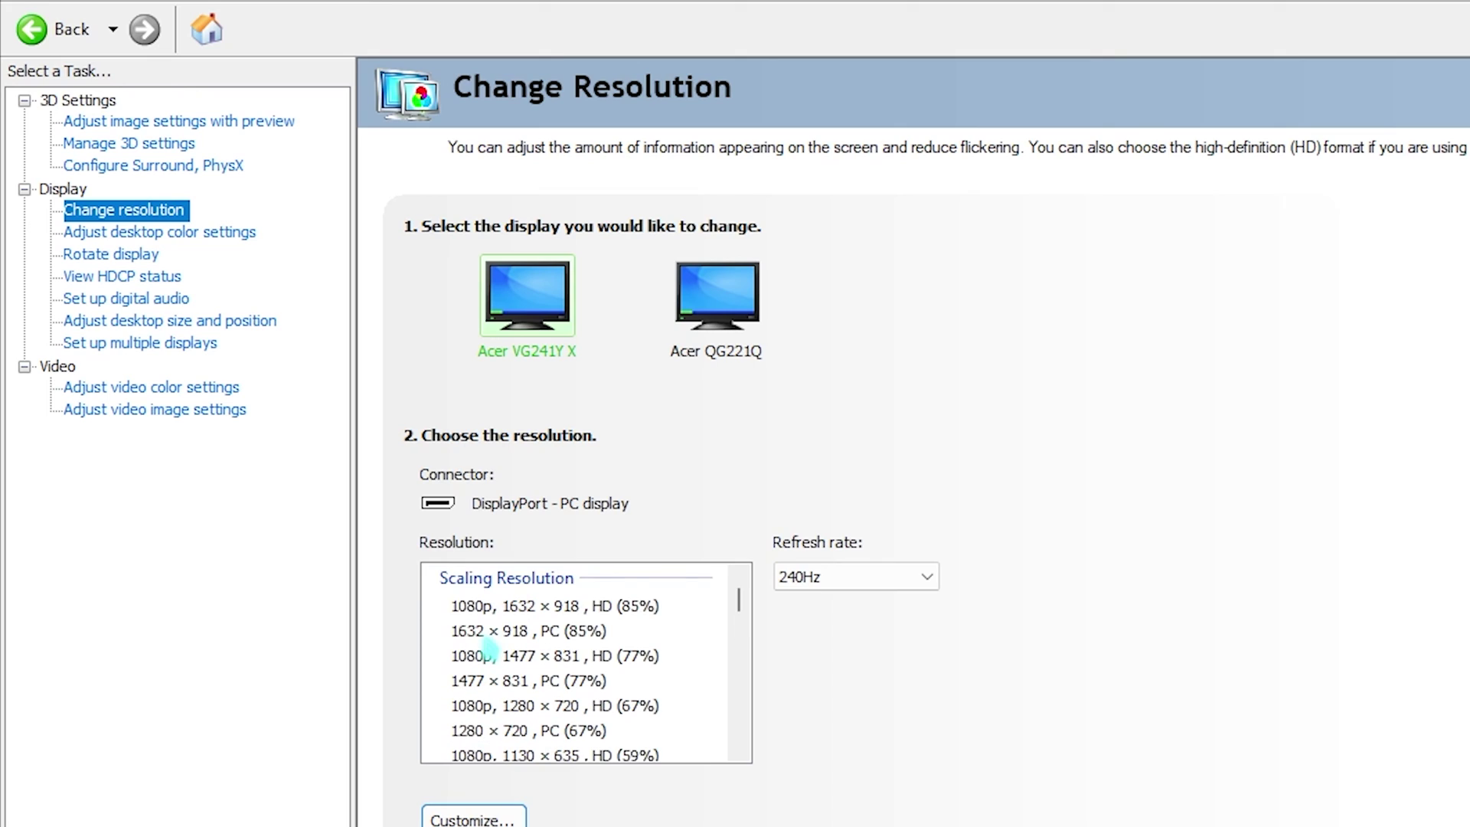
scroll(490, 601, "down", 10)
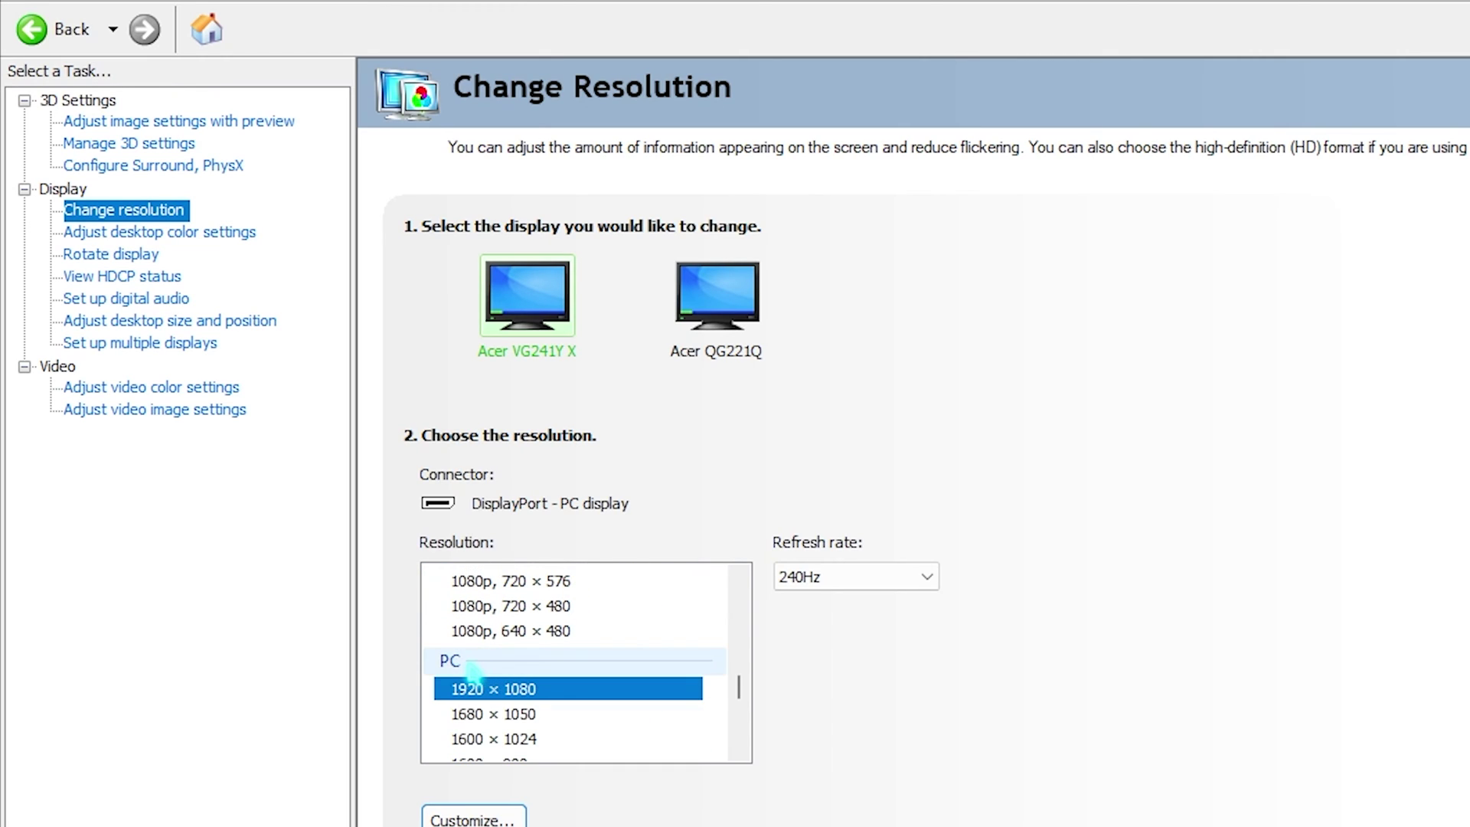
scroll(475, 672, "down", 1)
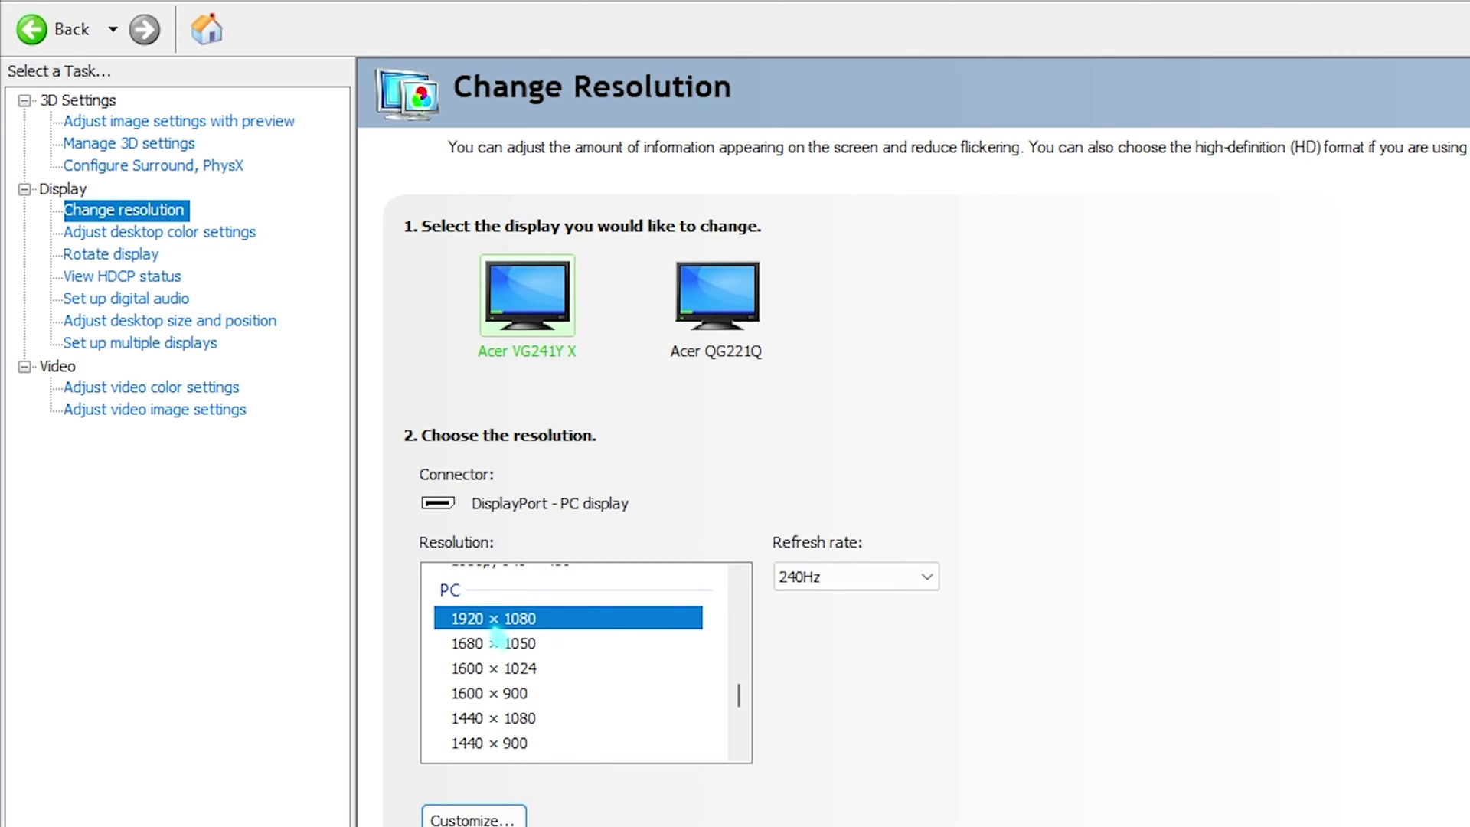
left_click(842, 576)
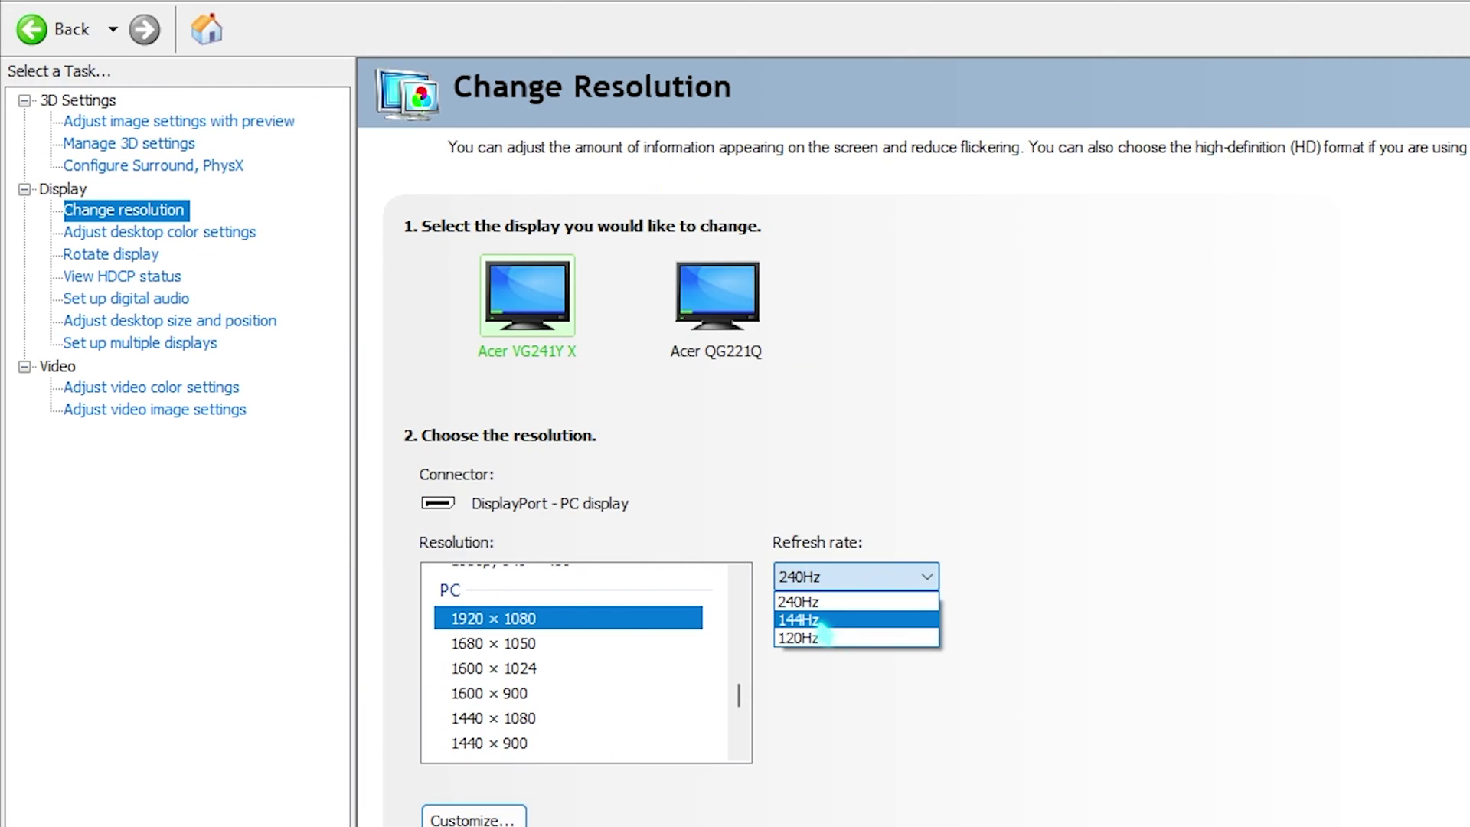
left_click(819, 605)
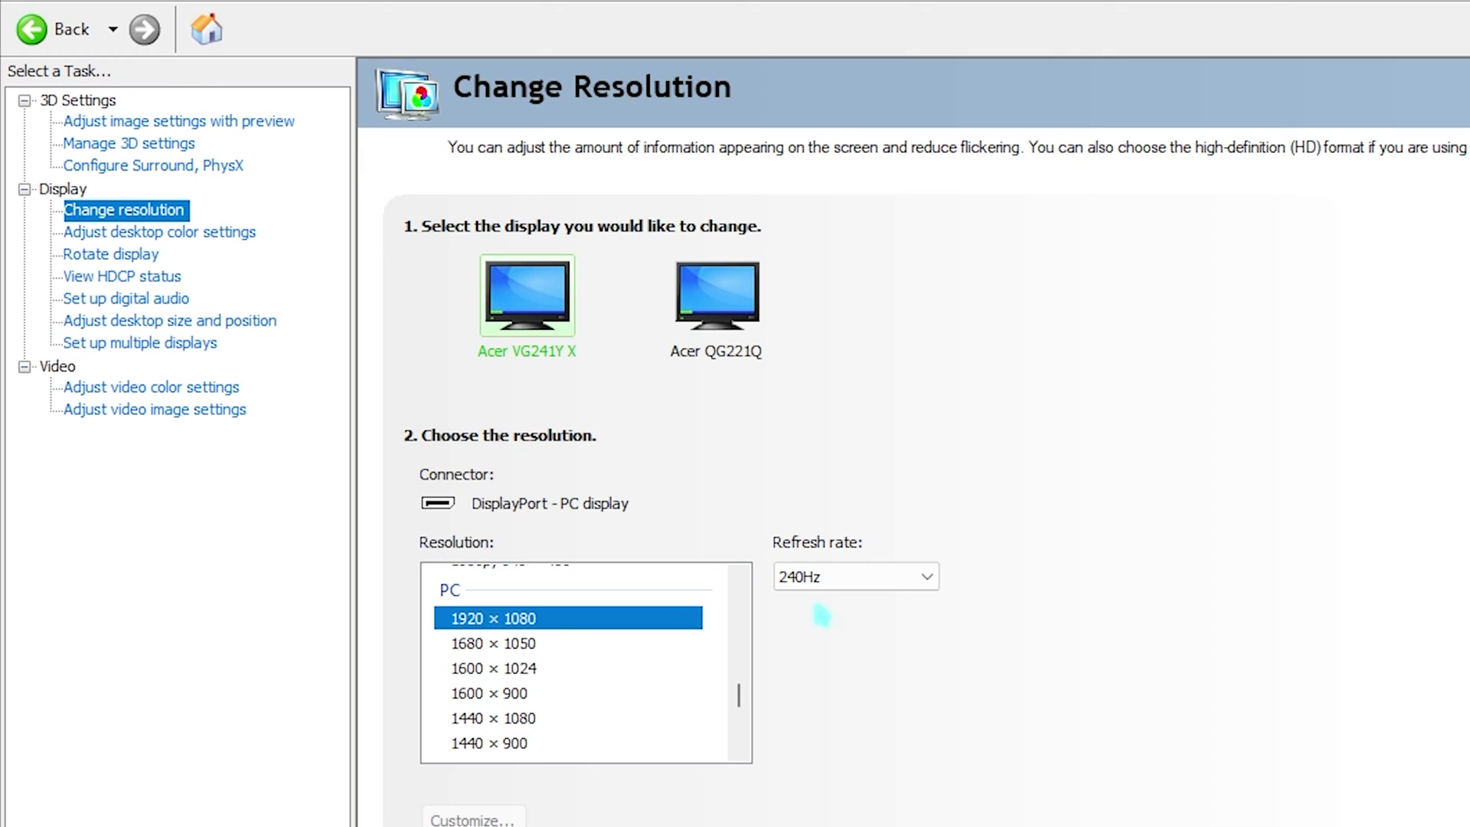
left_click(115, 231)
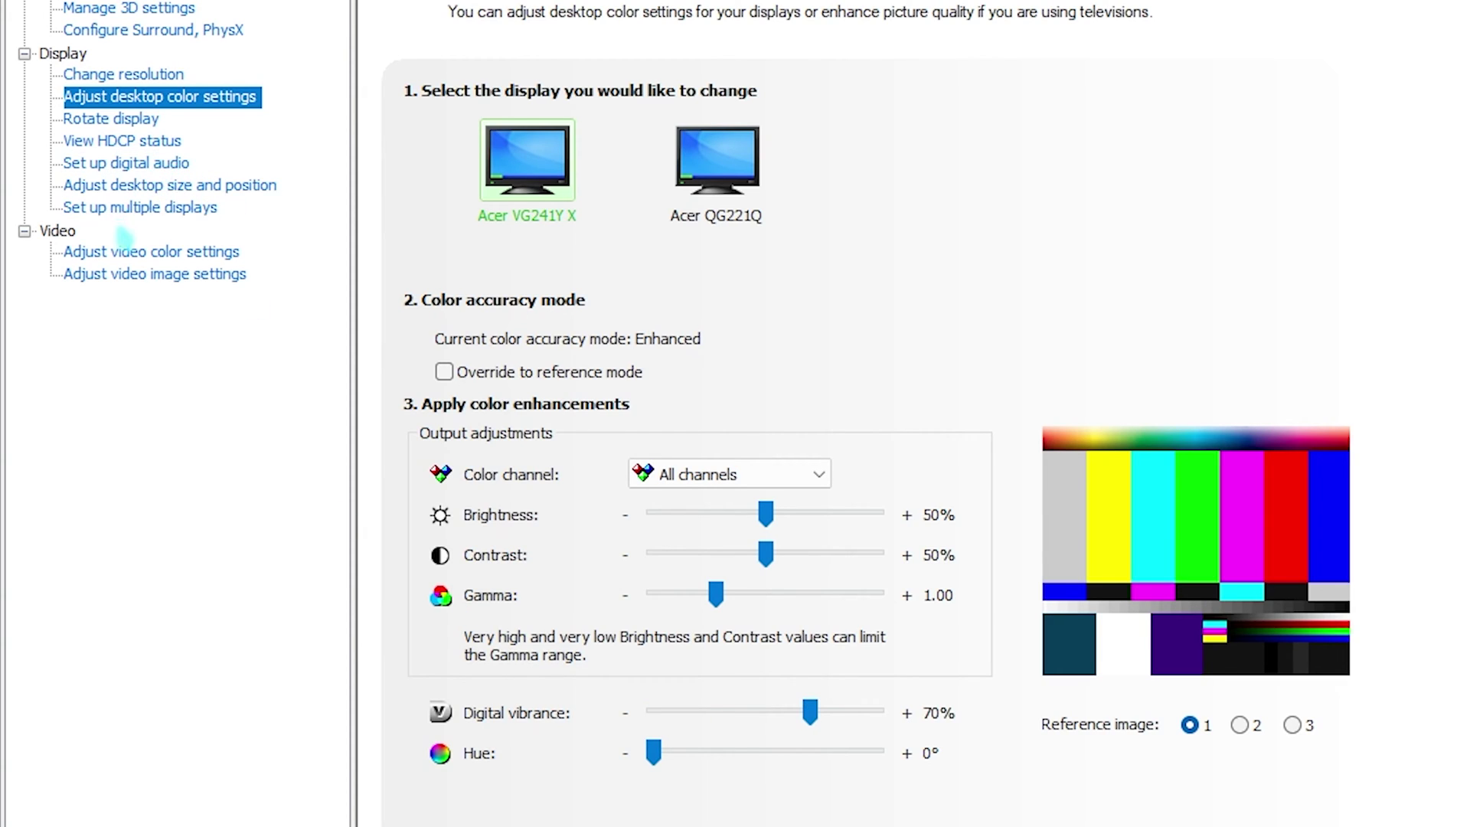
Open Adjust video color settings and keep NVIDIA settings with Full (0-255) dynamic range.
left_click(129, 254)
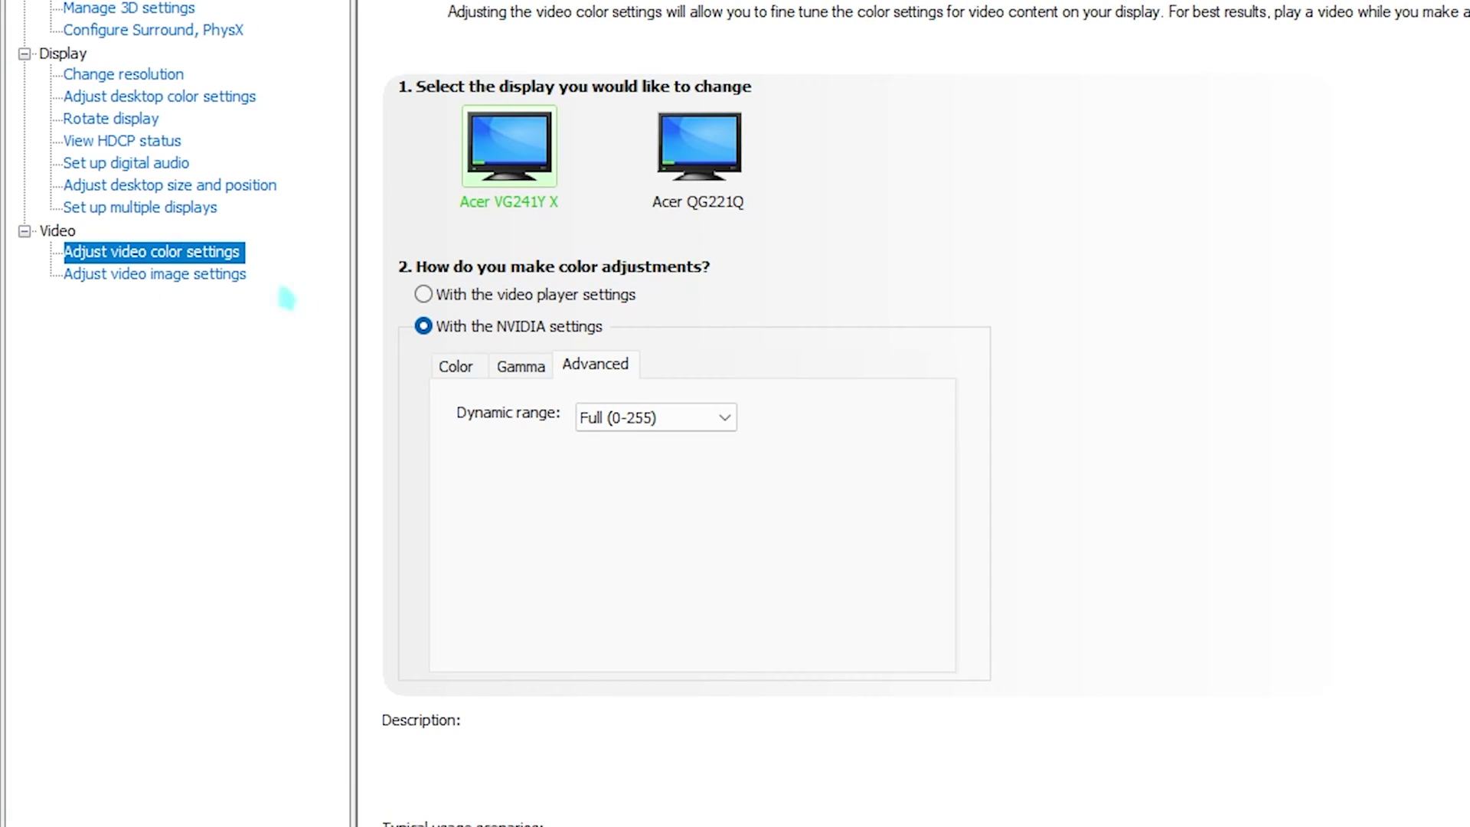
mouse_move(443, 335)
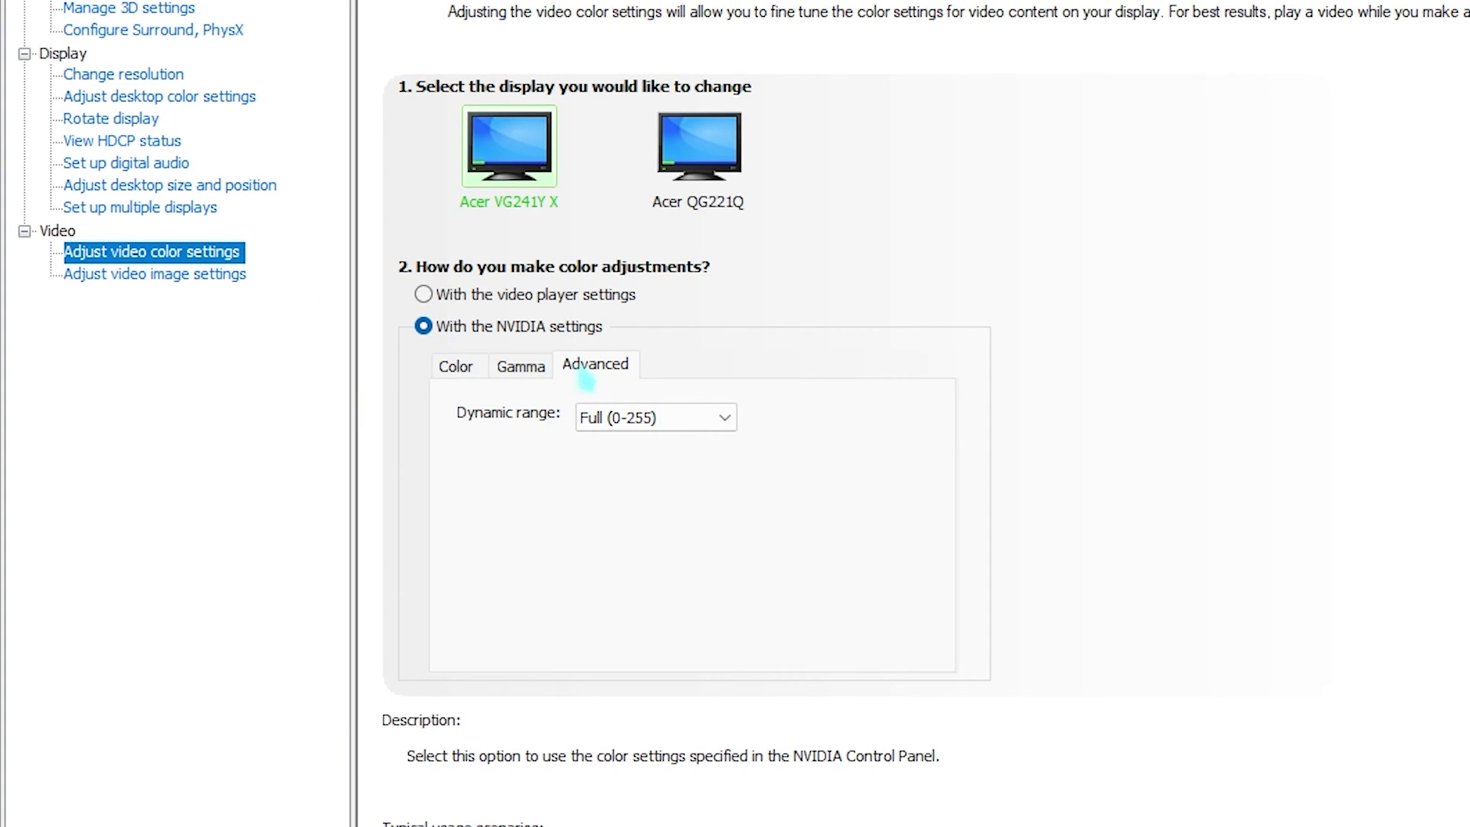
mouse_move(618, 426)
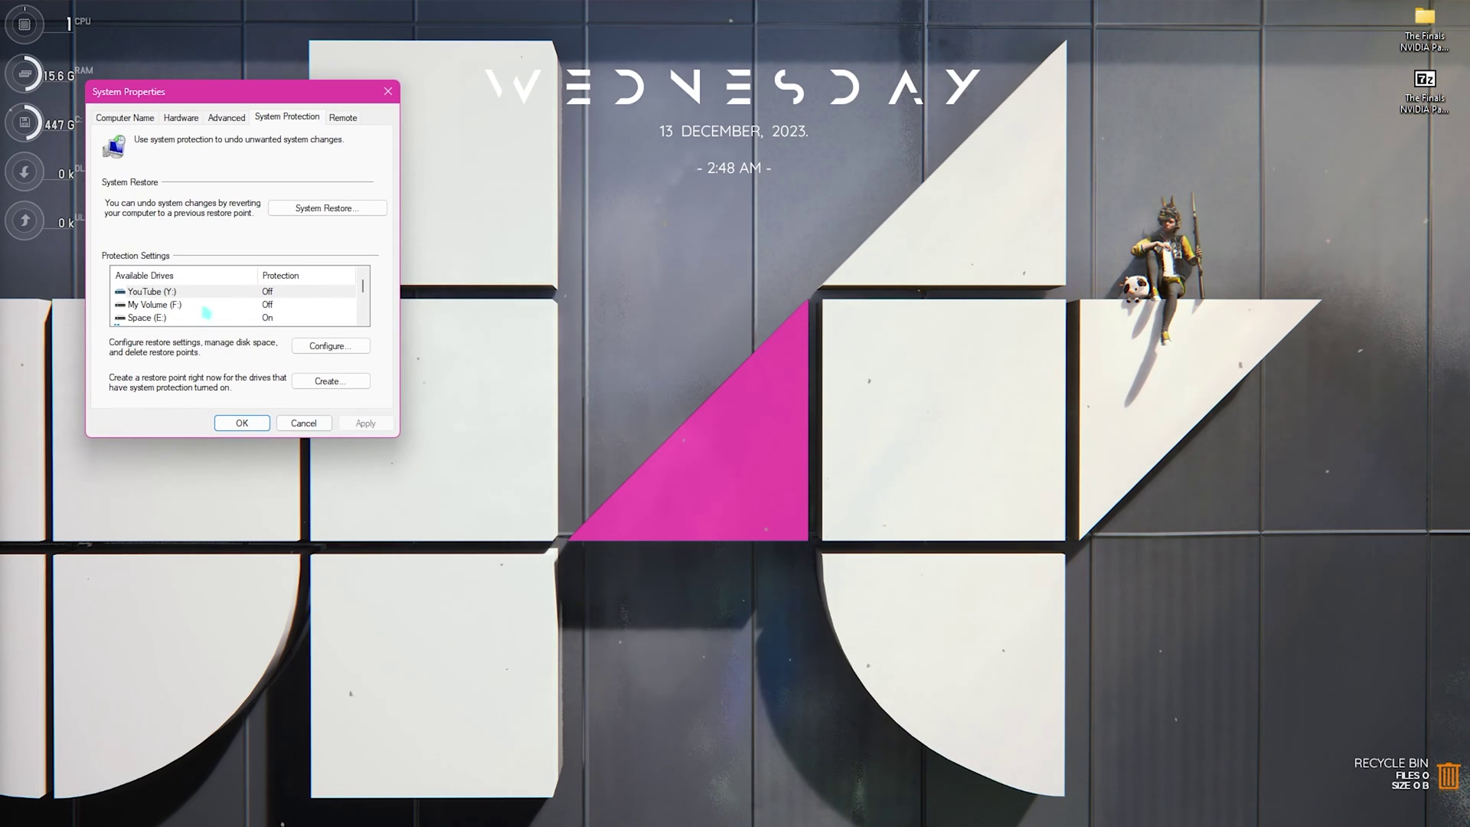
Select Local Disk (C:) and create a restore point described 'The Finals Nvidia'.
left_click(161, 312)
left_click(573, 637)
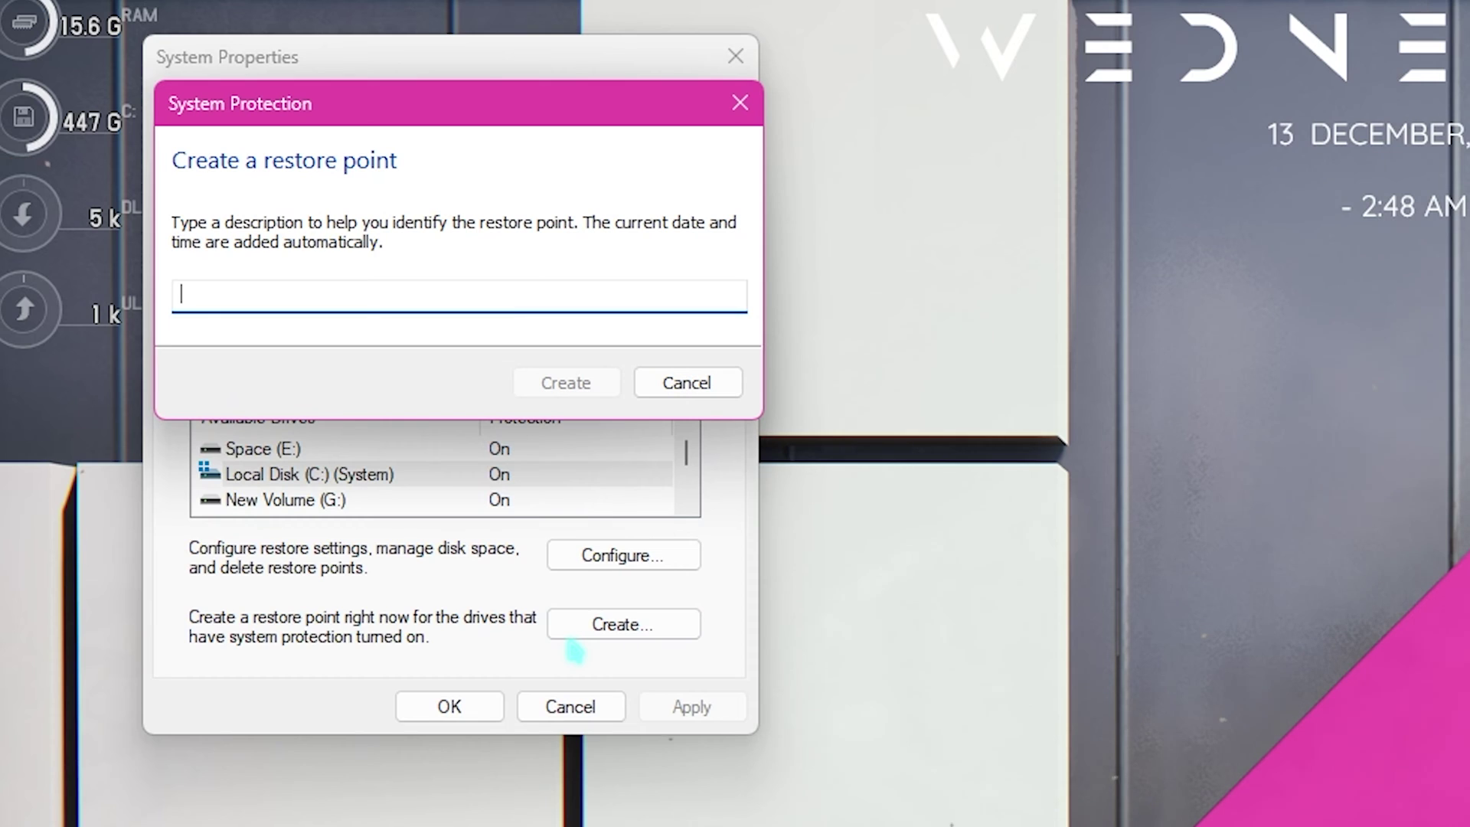
type("The Finals N")
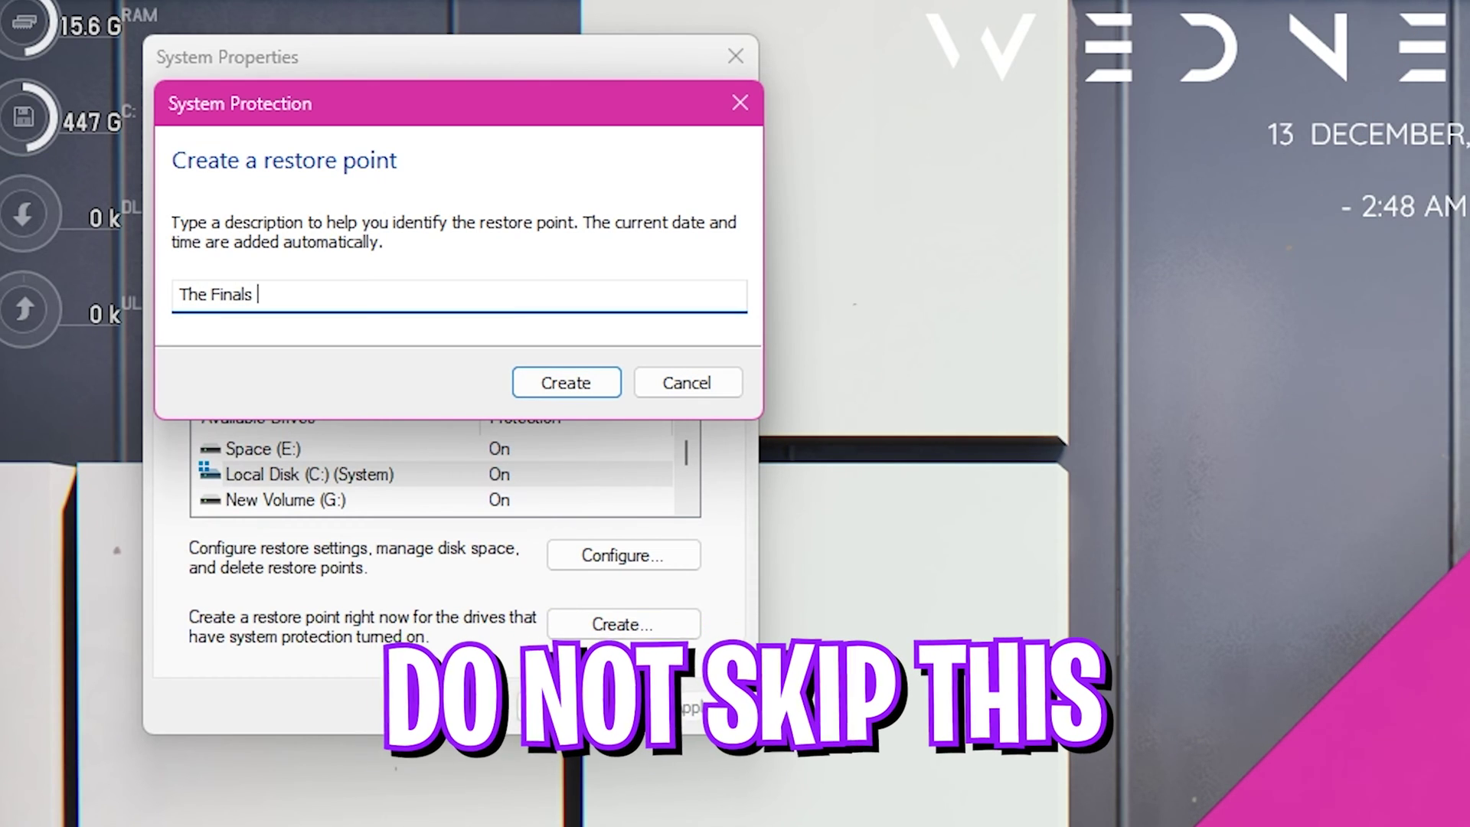
type("vidia")
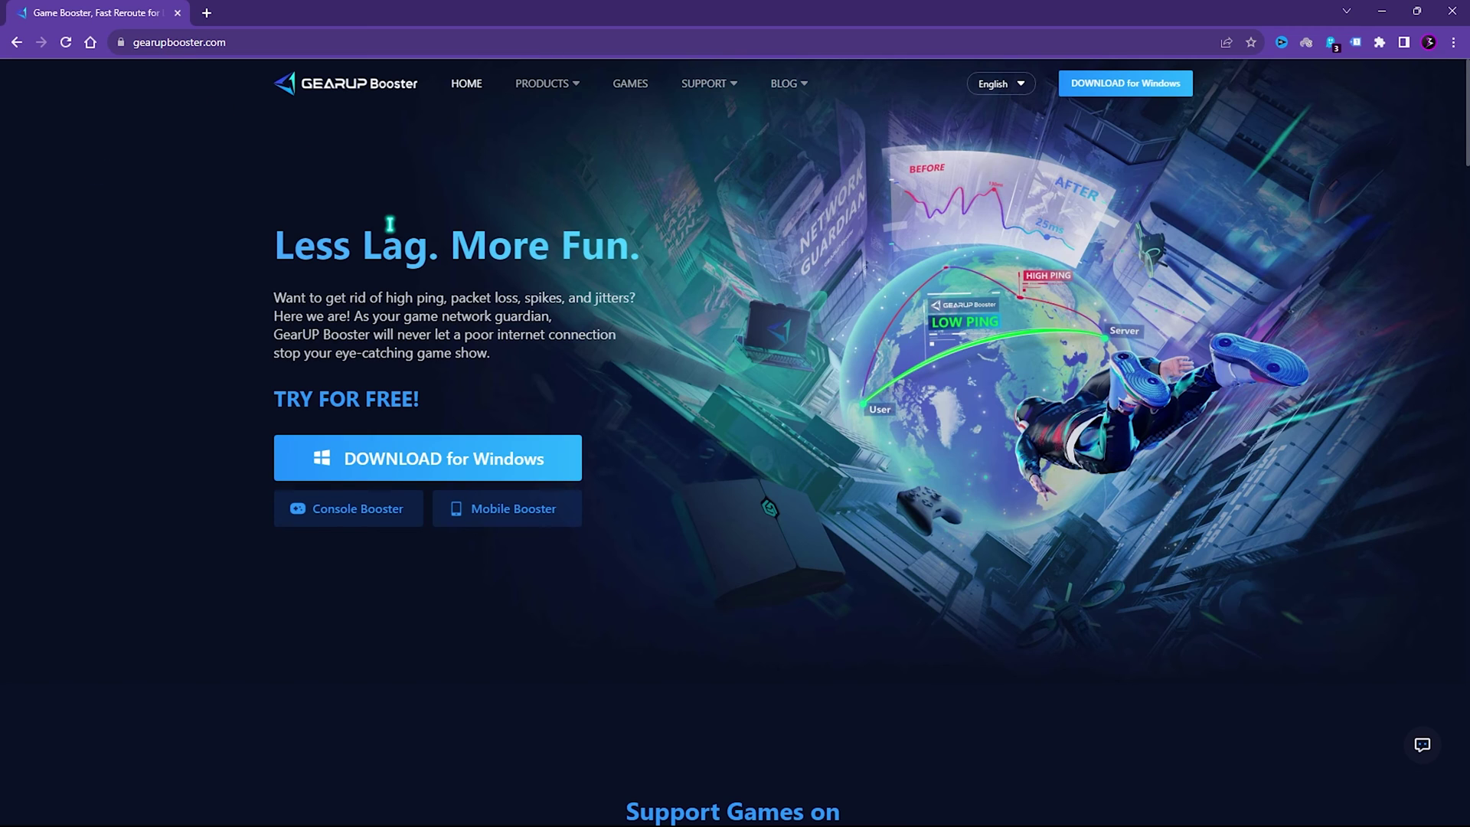
Start the Windows download of the GearUP Booster installer on gearupbooster.com.
left_click(482, 471)
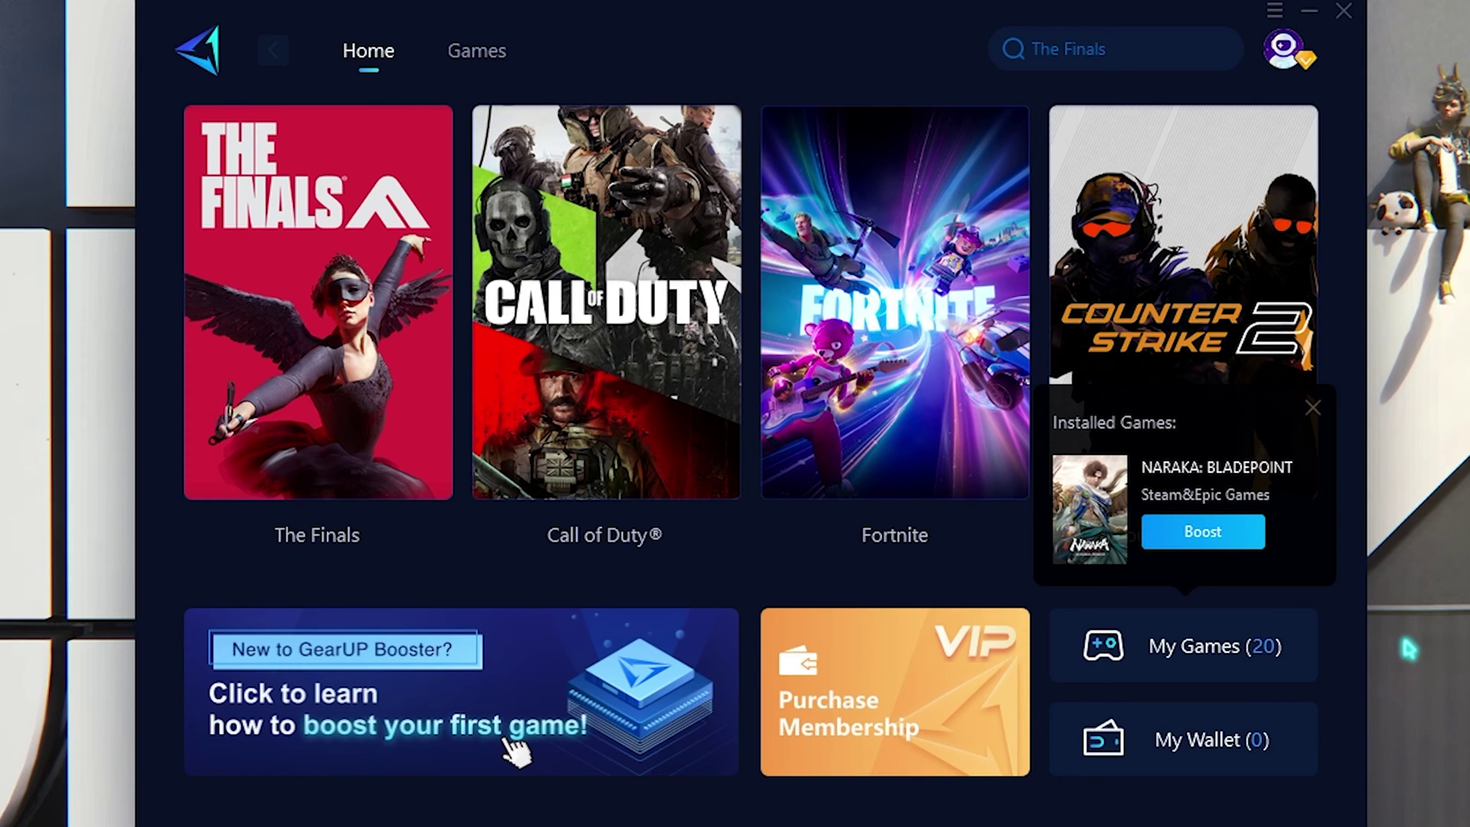
Dismiss the Installed Games popup and boost The Finals, reaching 65 ms estimated ping and 0% loss.
left_click(1312, 408)
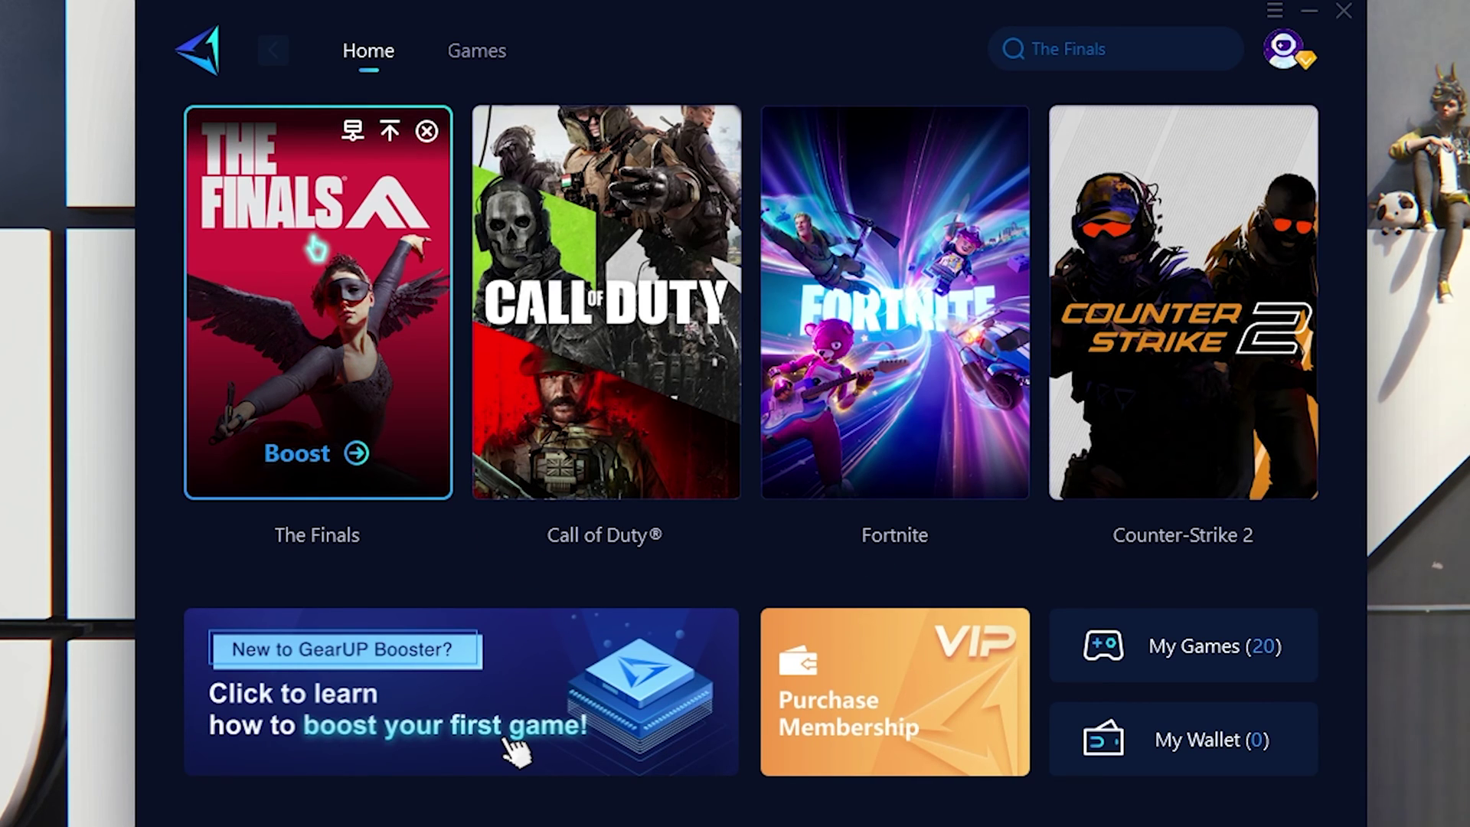
left_click(1085, 33)
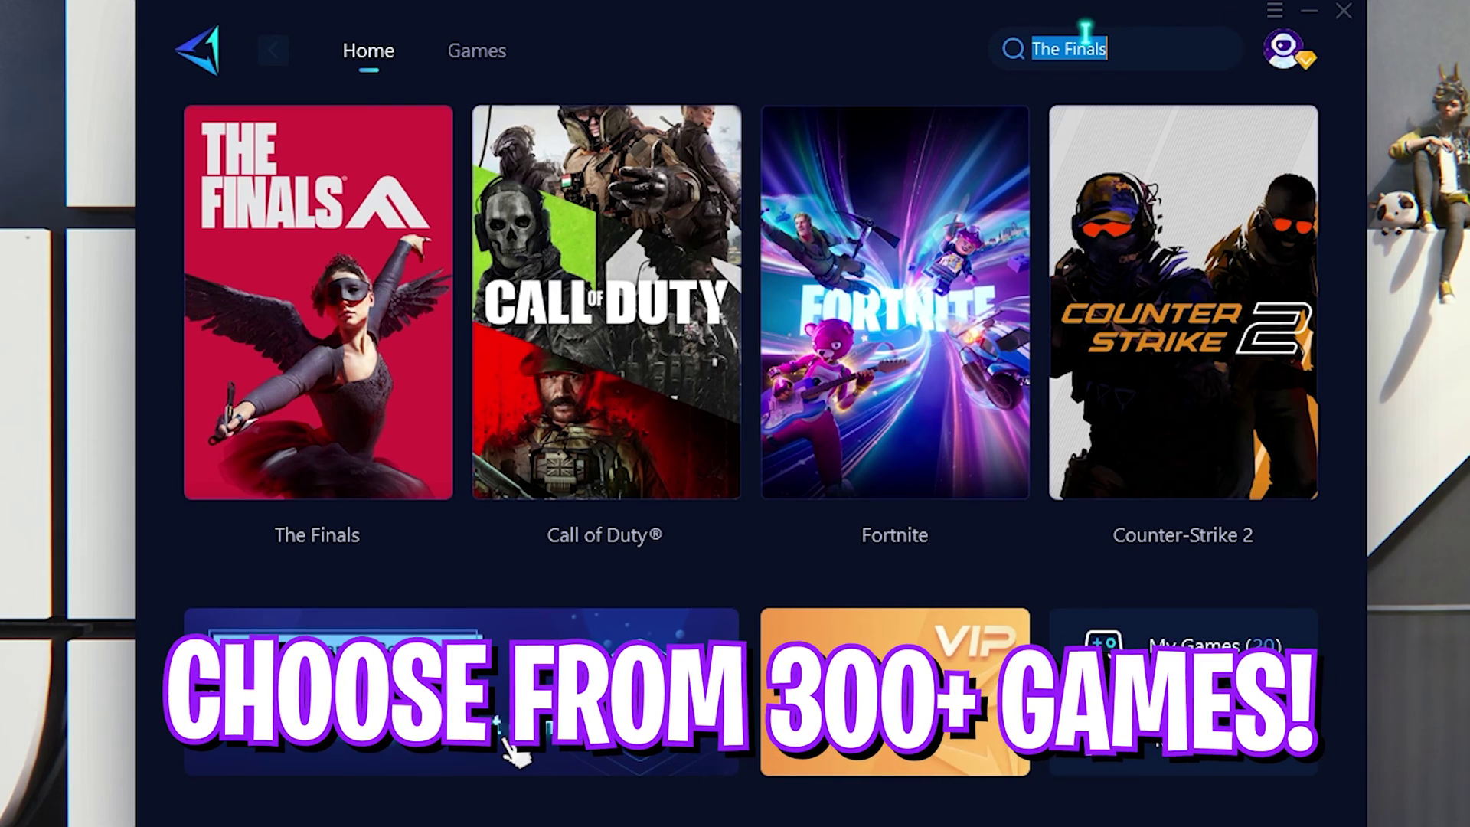
left_click(817, 68)
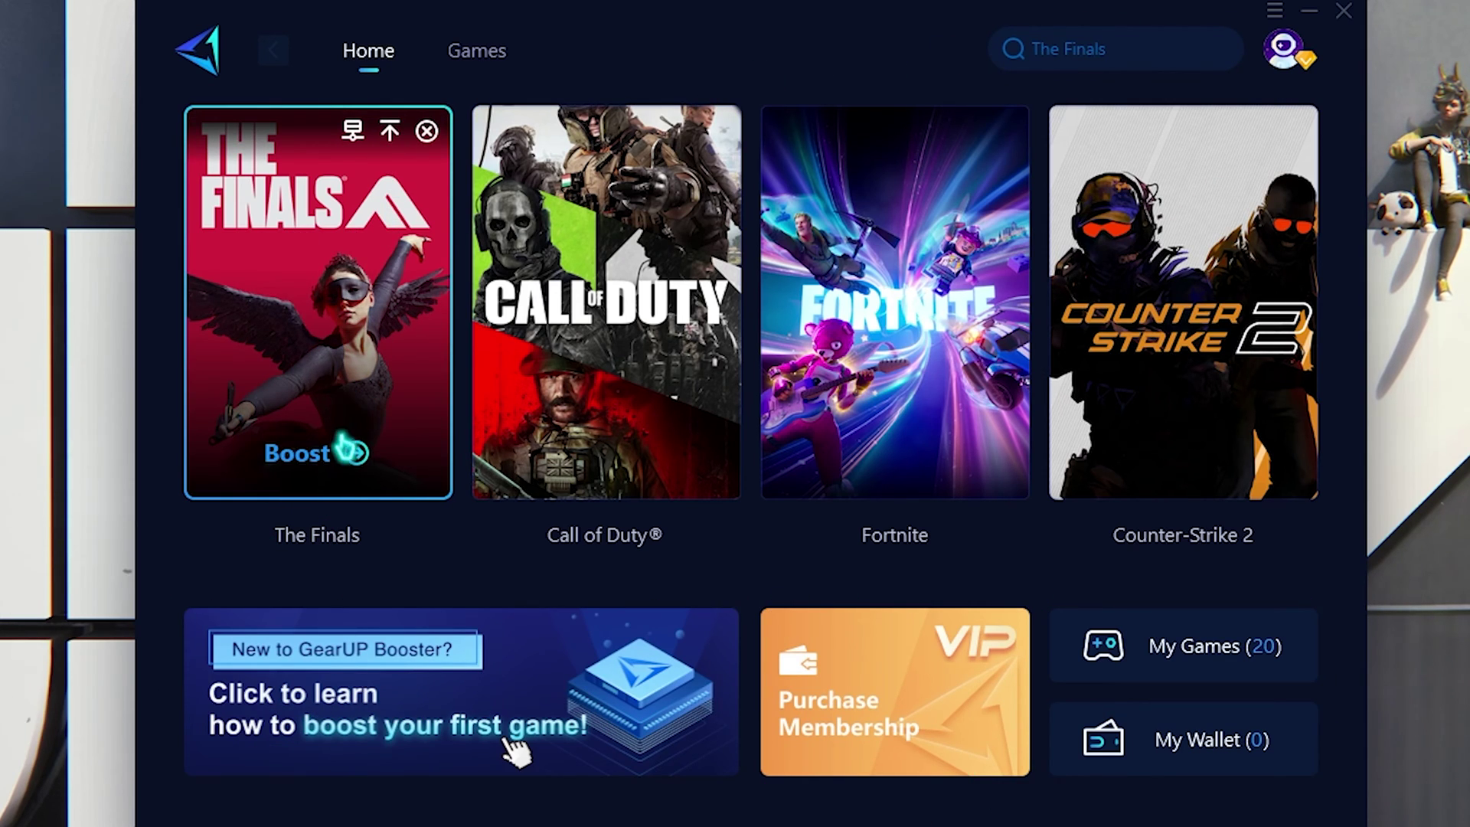
left_click(348, 456)
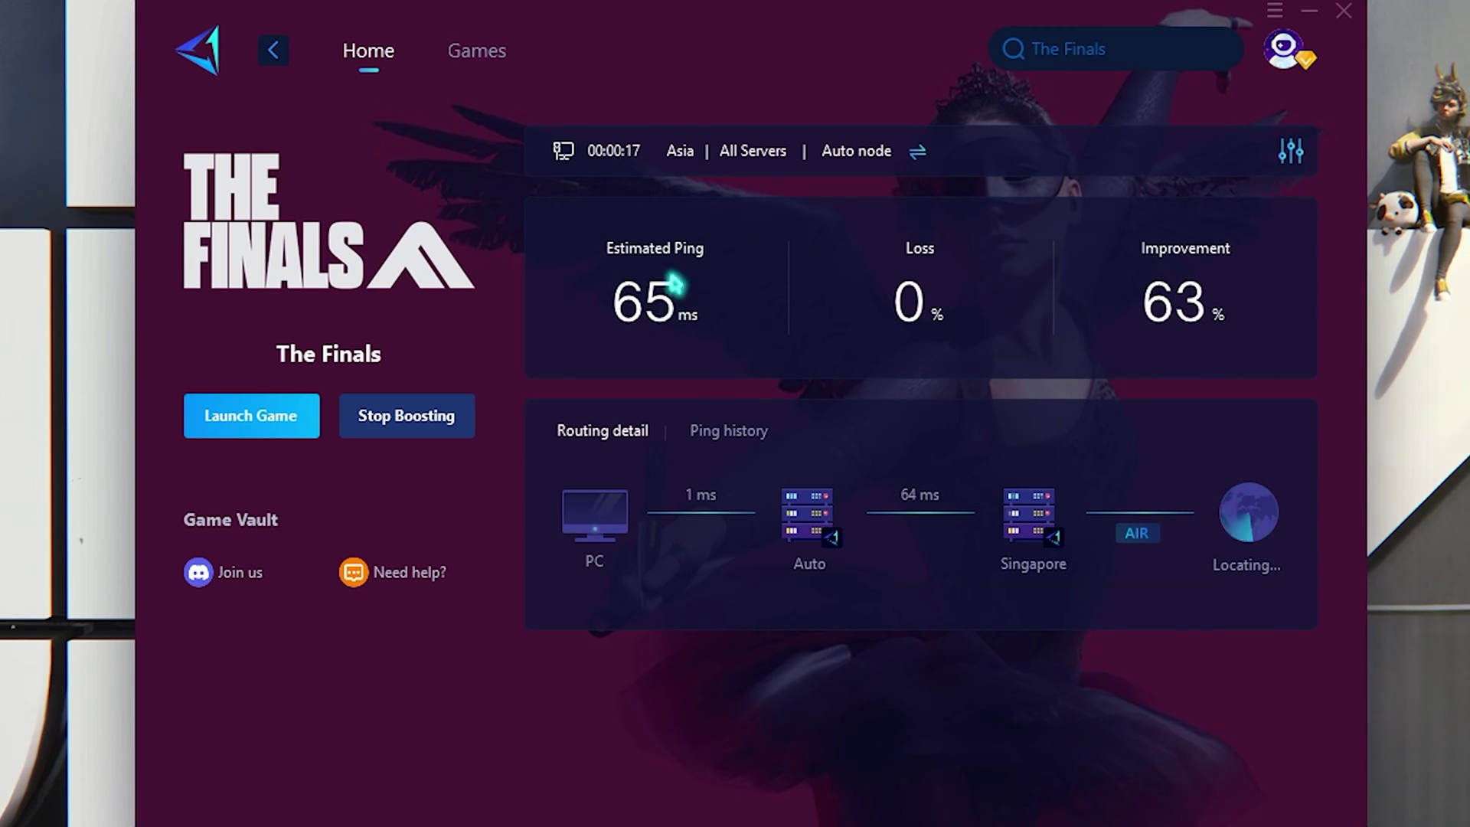
Browse the Singapore server node list, keep the Asia Auto node, then view the full games library.
left_click(677, 152)
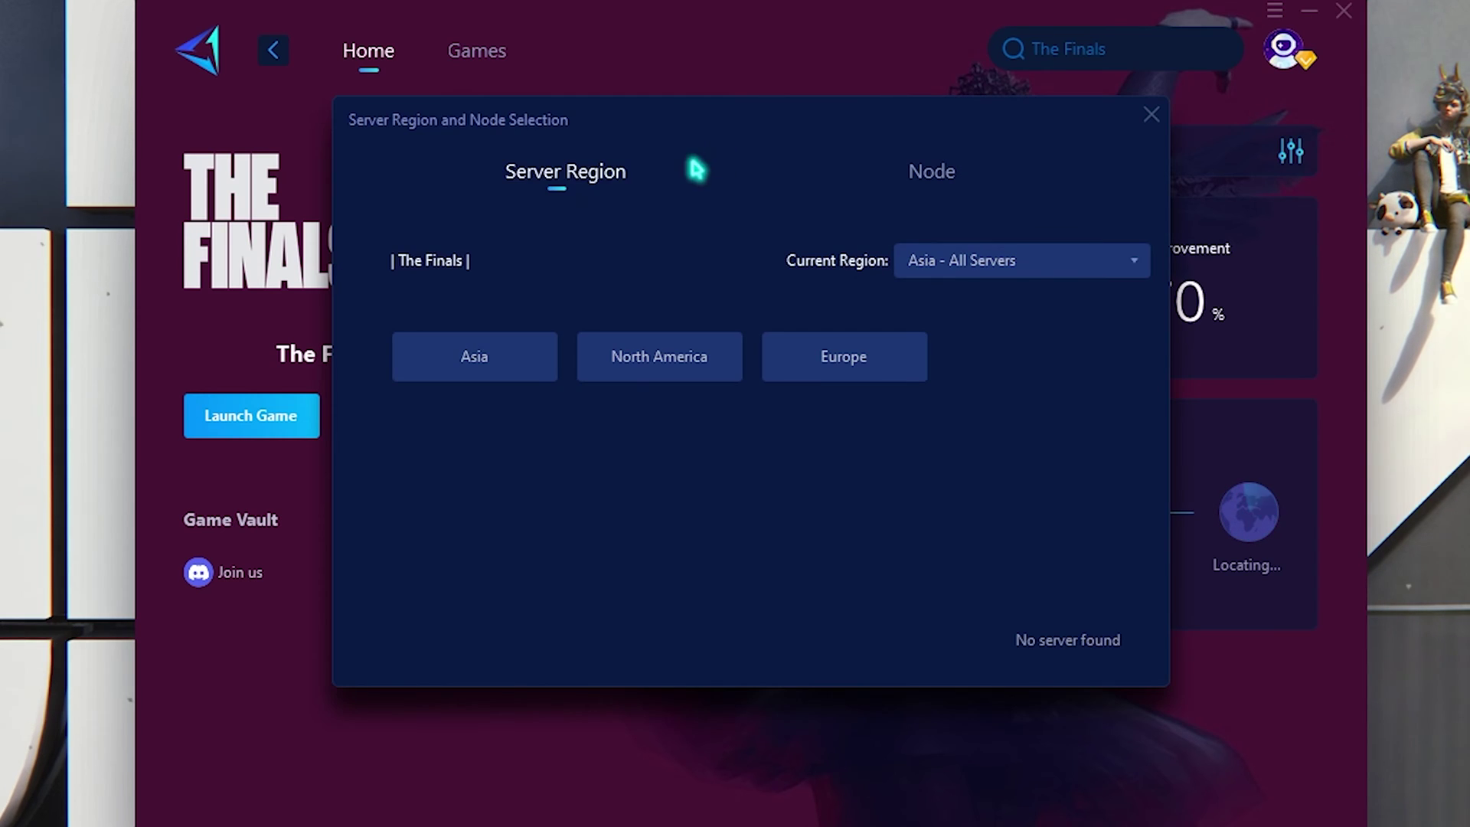
left_click(945, 176)
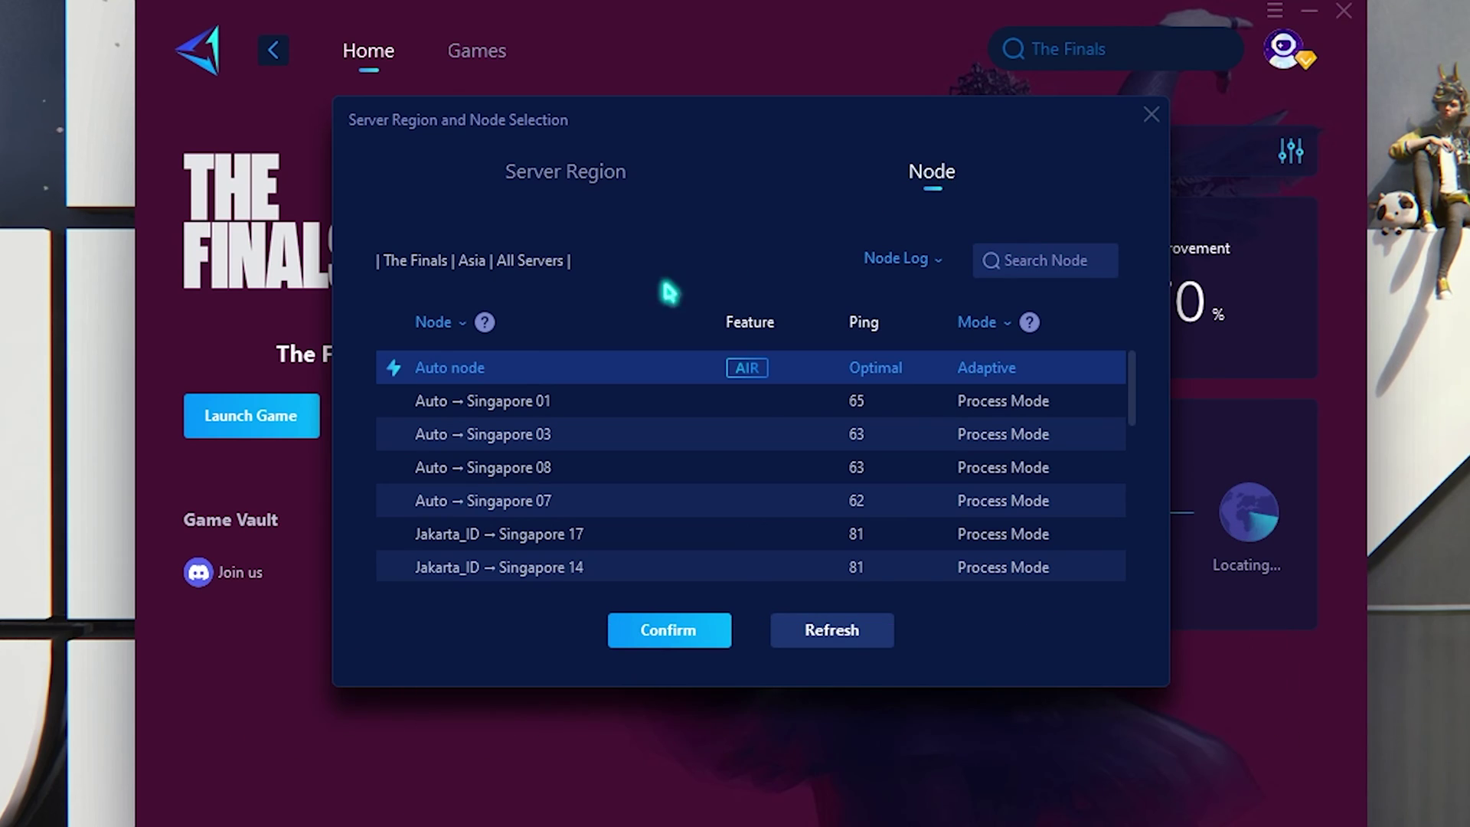
scroll(755, 463, "down", 1)
scroll(604, 486, "up", 1)
scroll(505, 444, "down", 2)
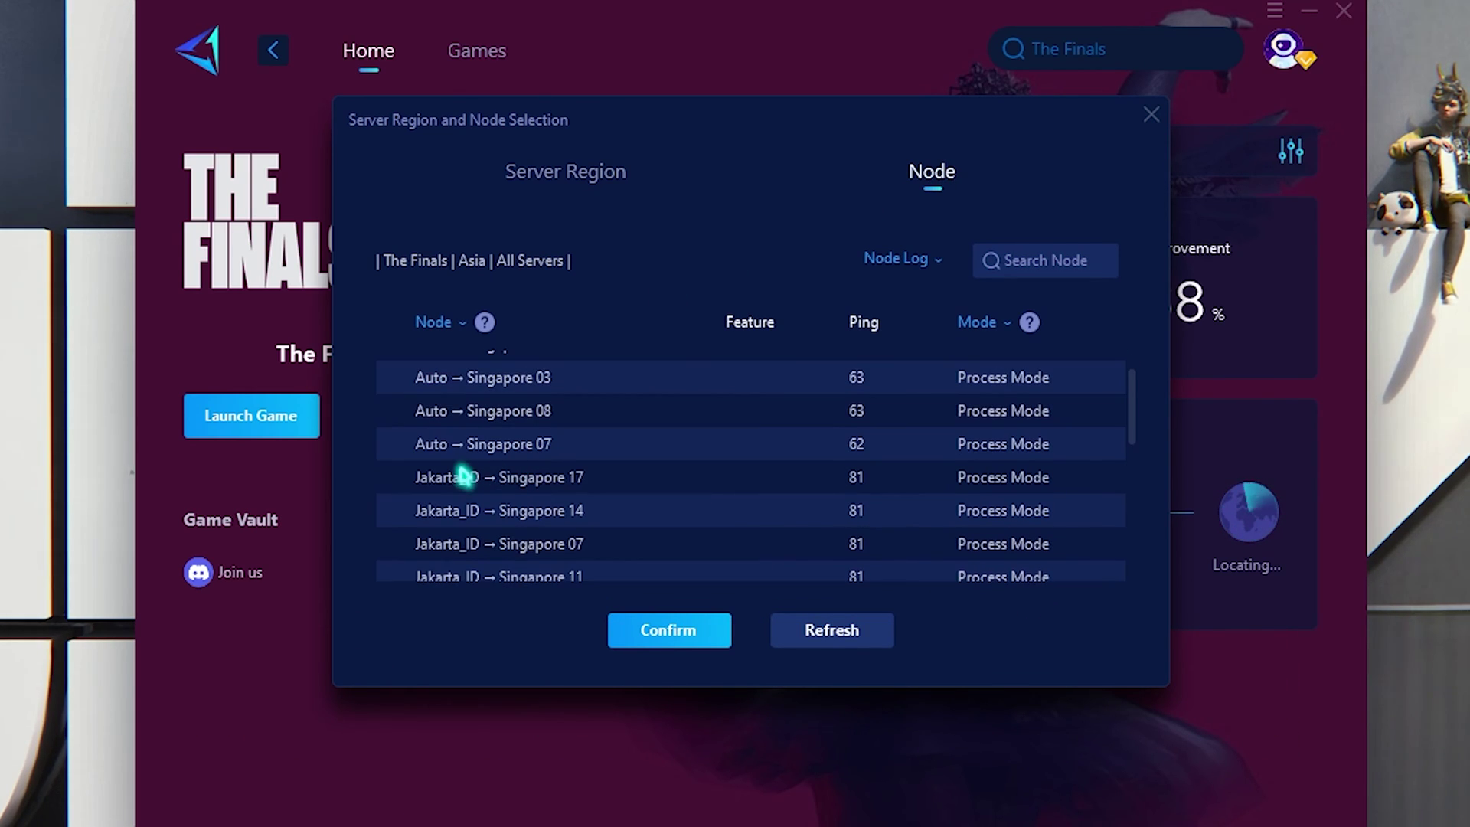
scroll(465, 476, "down", 1)
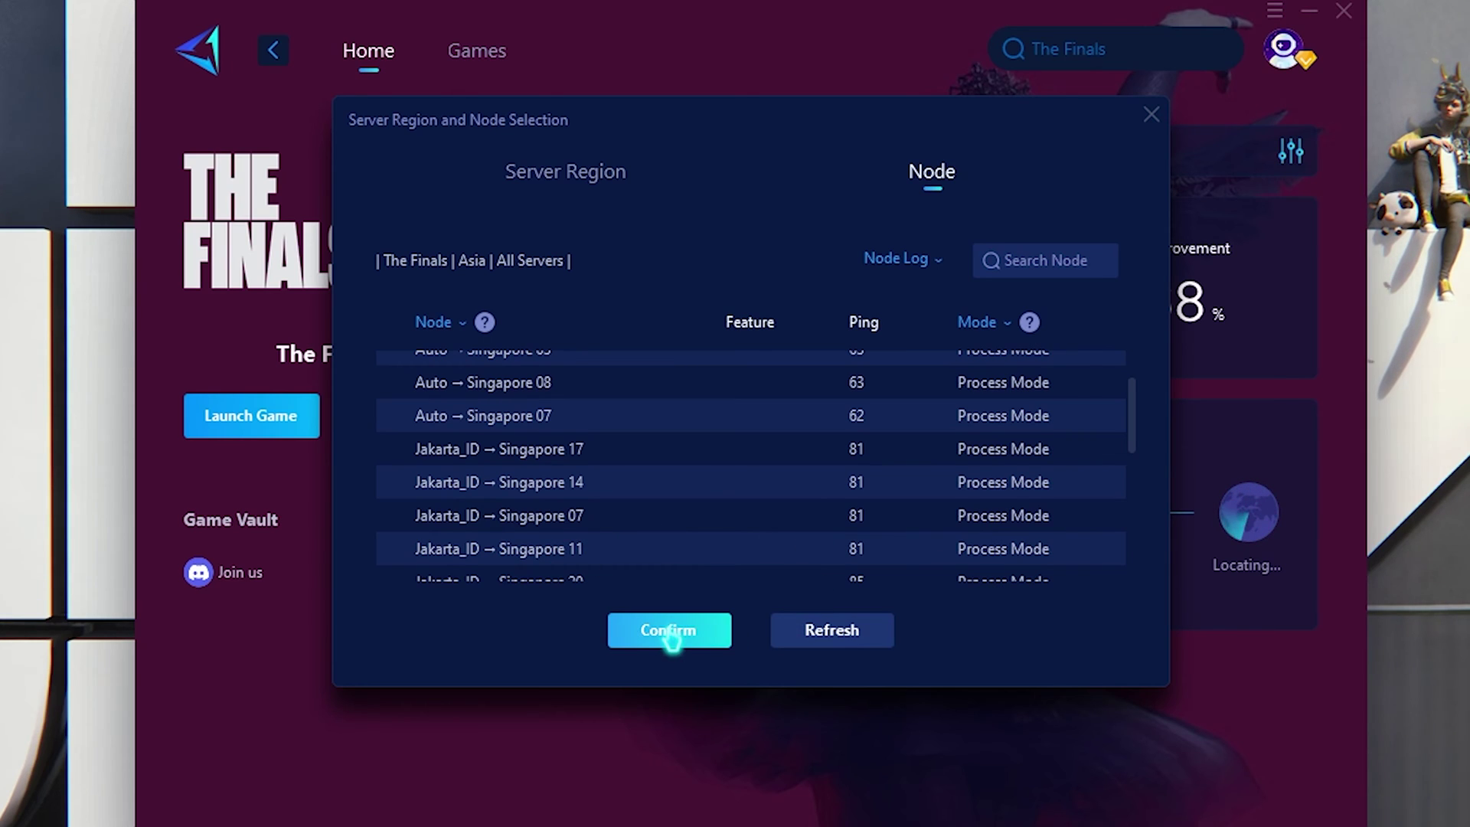
left_click(1152, 116)
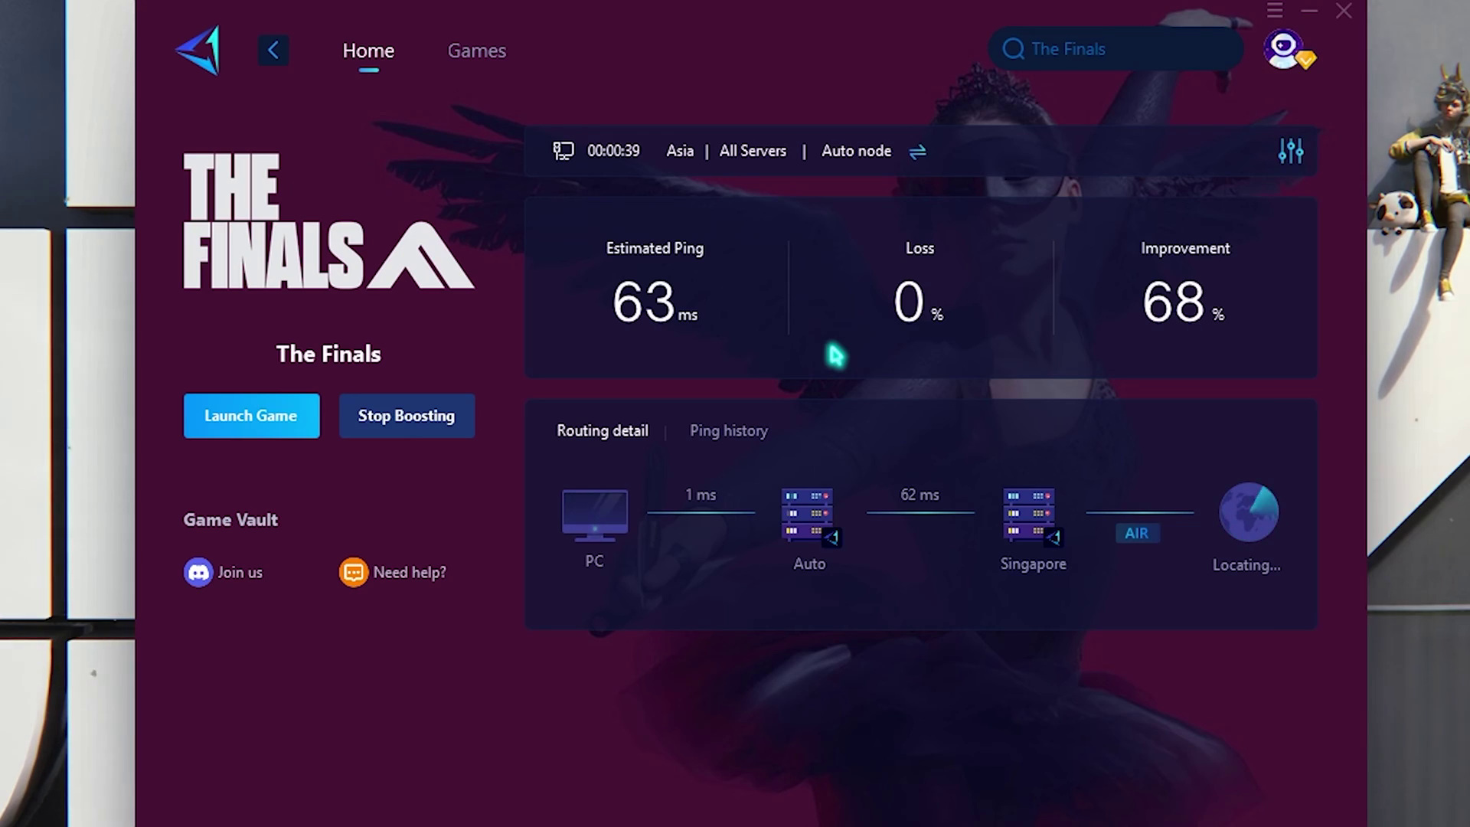
left_click(467, 55)
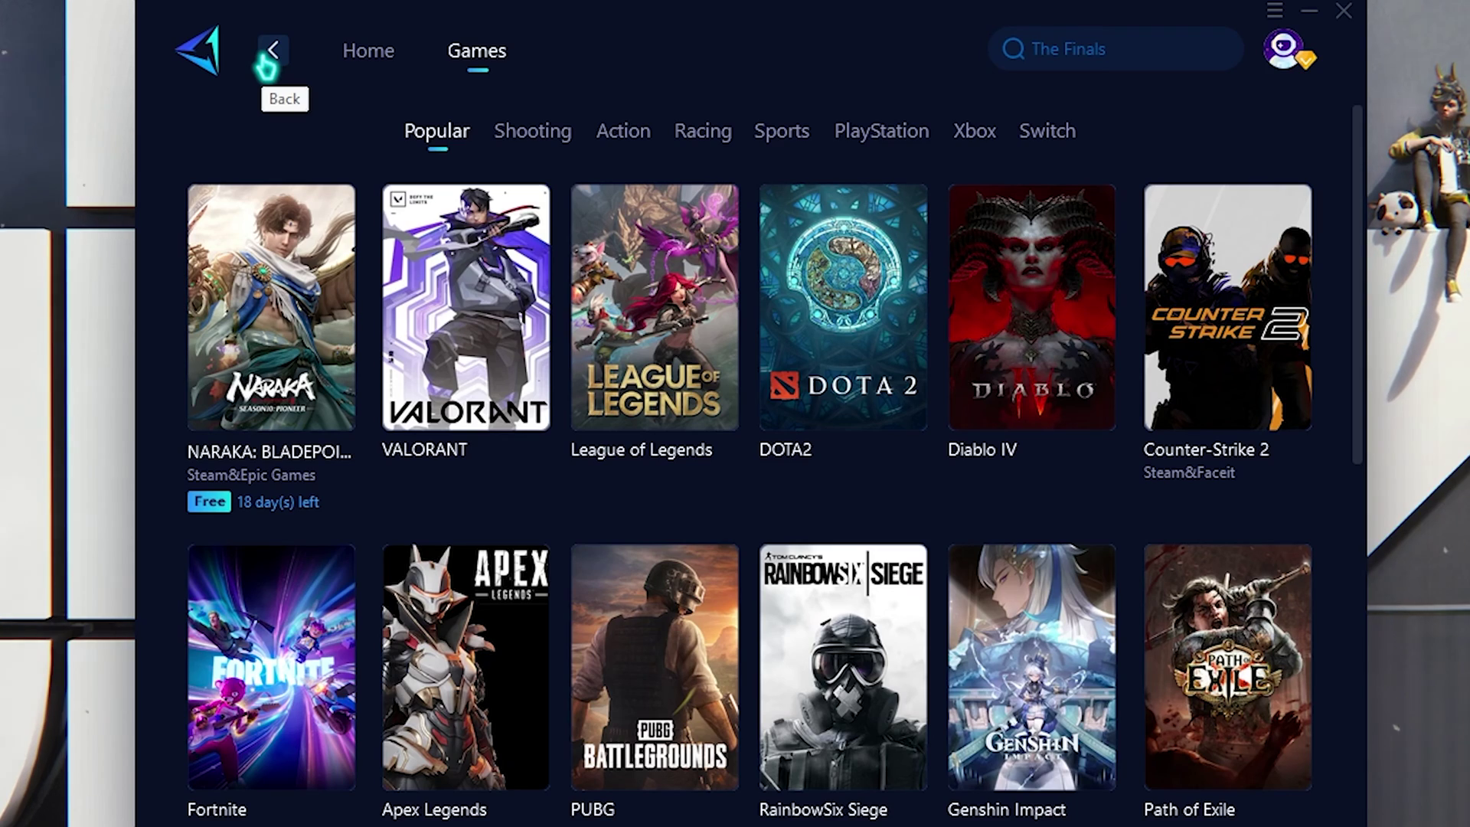
scroll(822, 379, "down", 5)
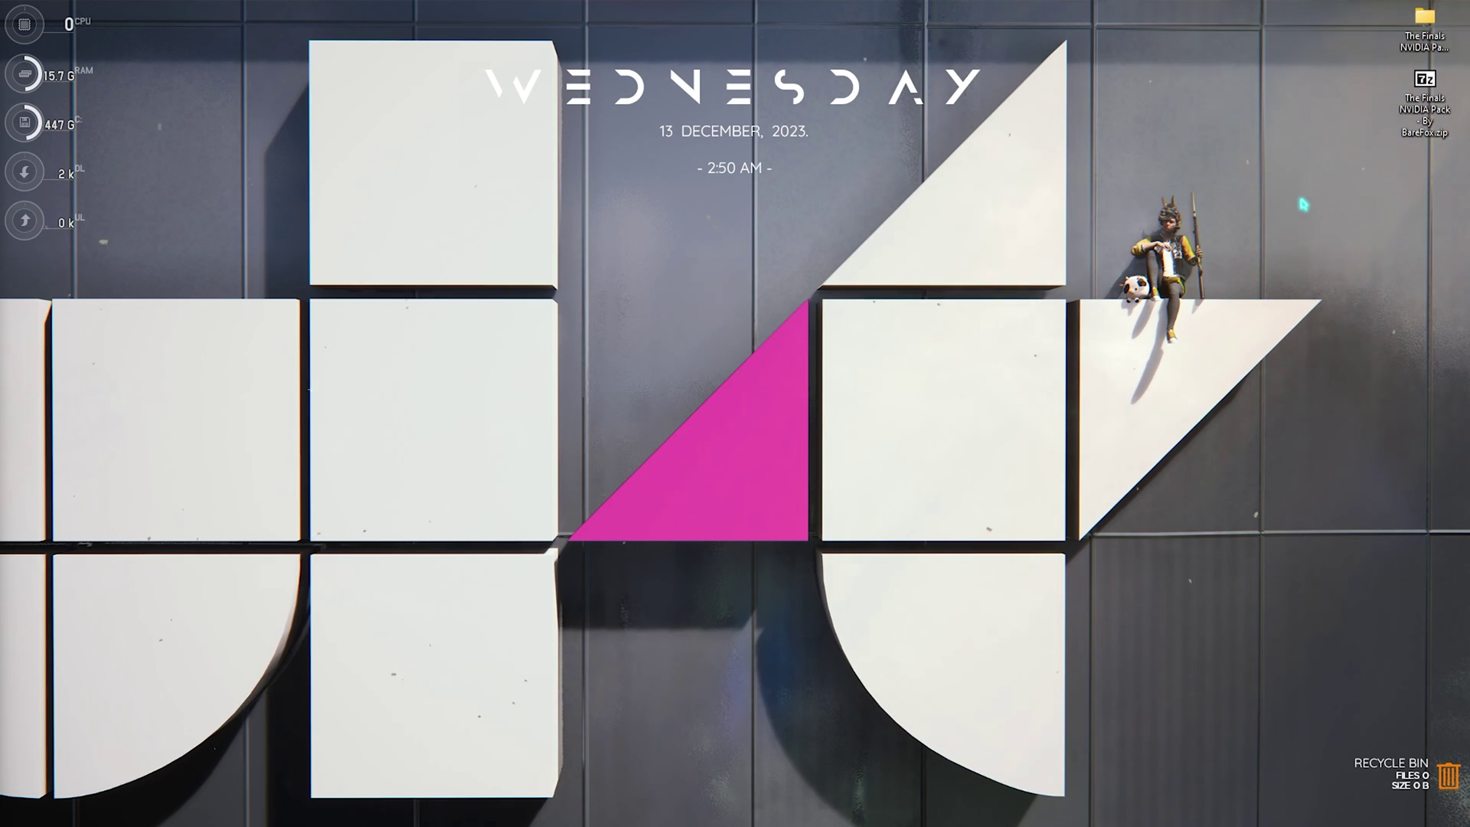
Open the 'The Finals NVIDIA Pack - By BareFox' folder from the desktop.
double_click(1442, 23)
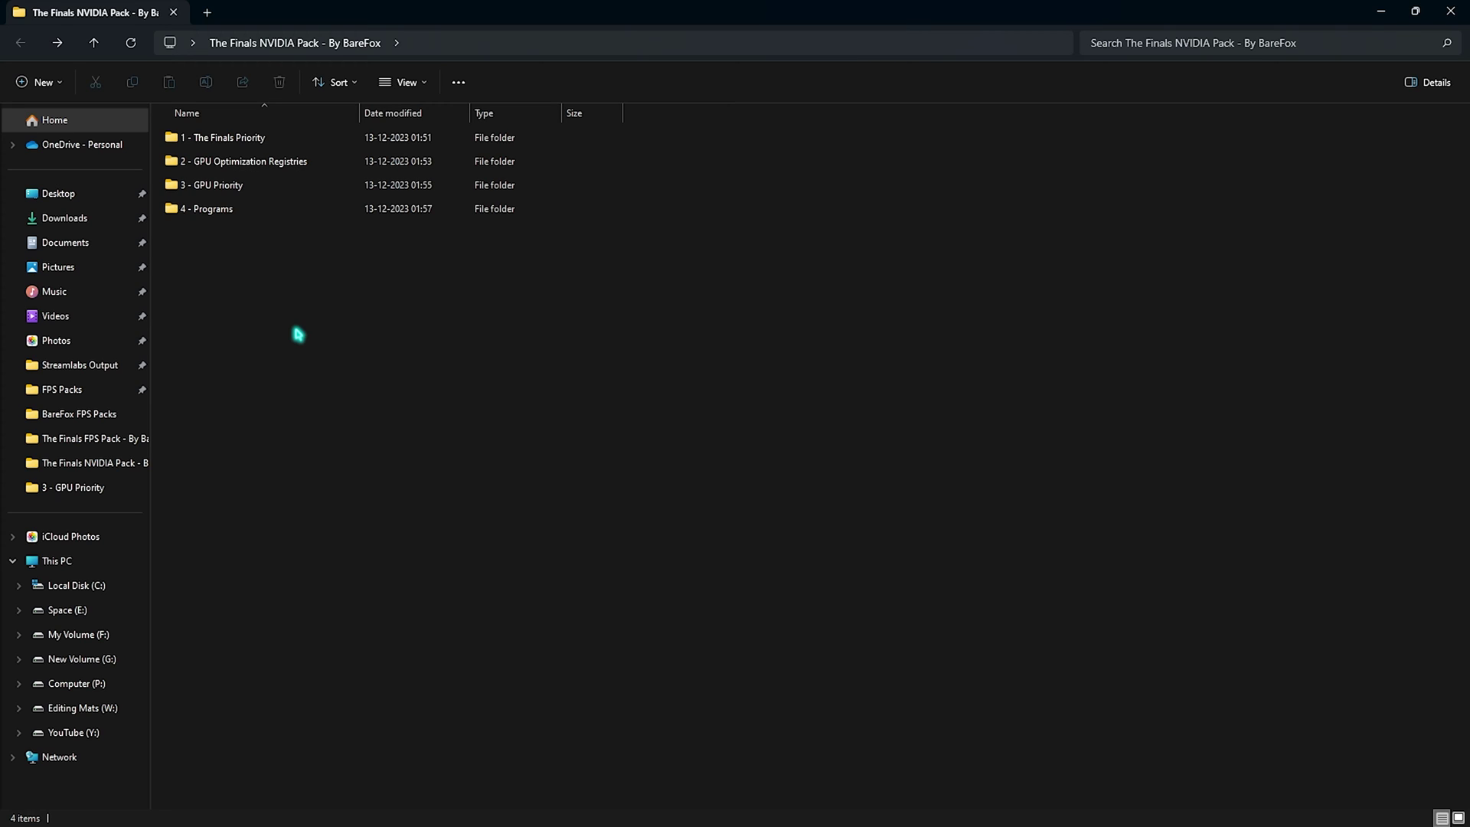
left_click_drag(365, 381, 258, 283)
double_click(228, 145)
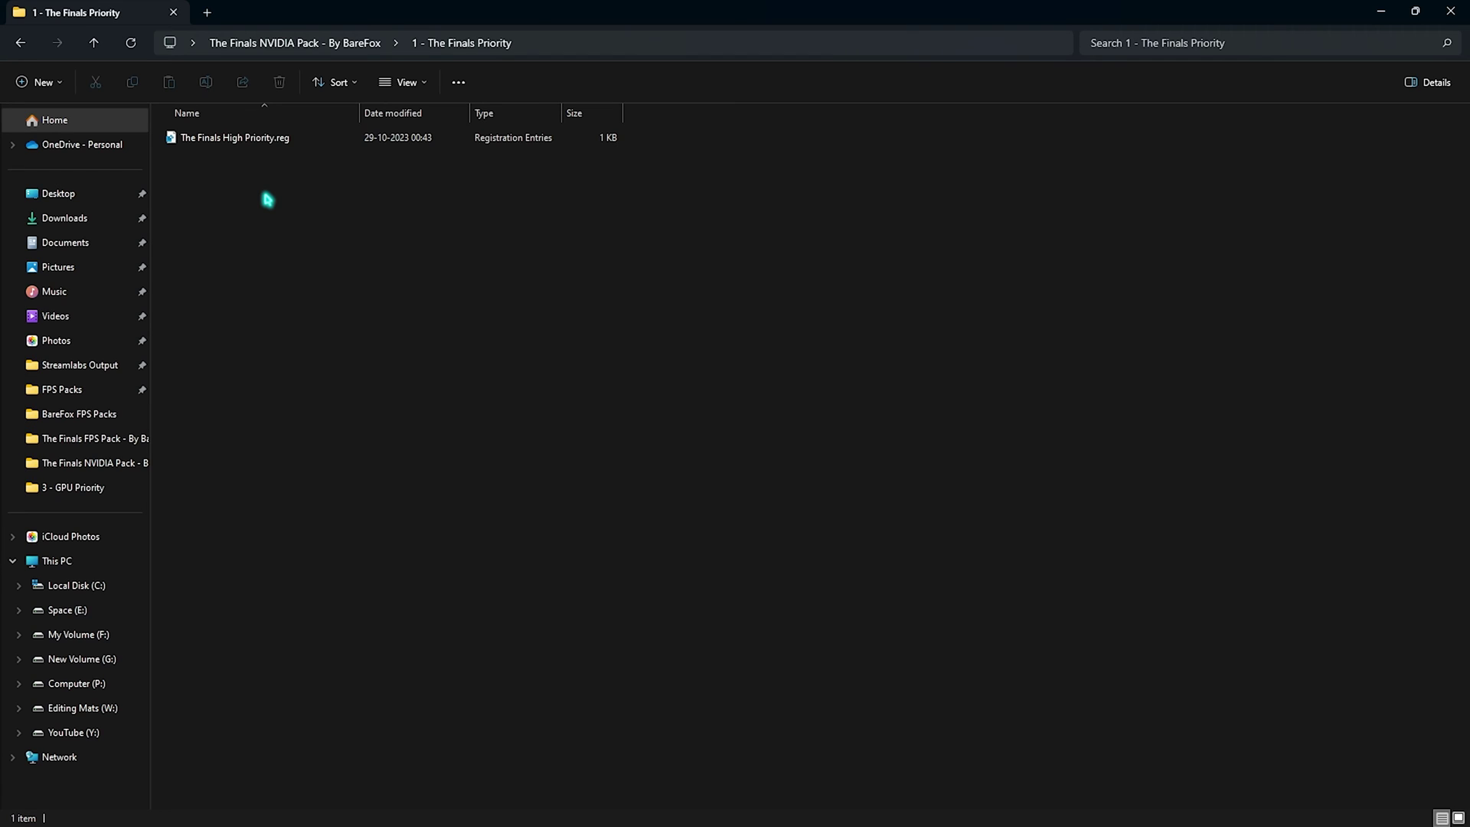
left_click(20, 42)
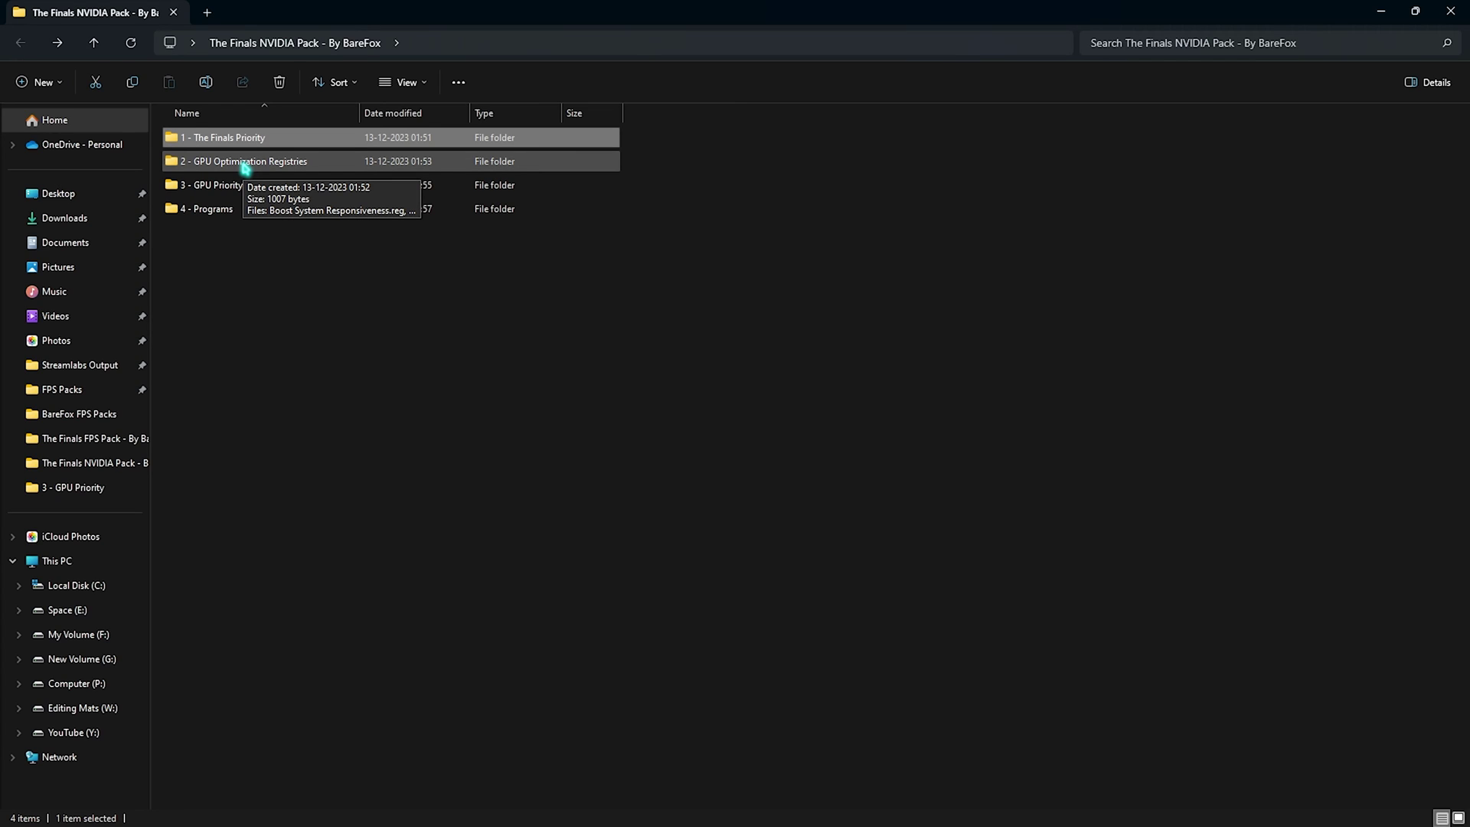
double_click(245, 162)
left_click_drag(245, 309, 222, 146)
left_click(311, 304)
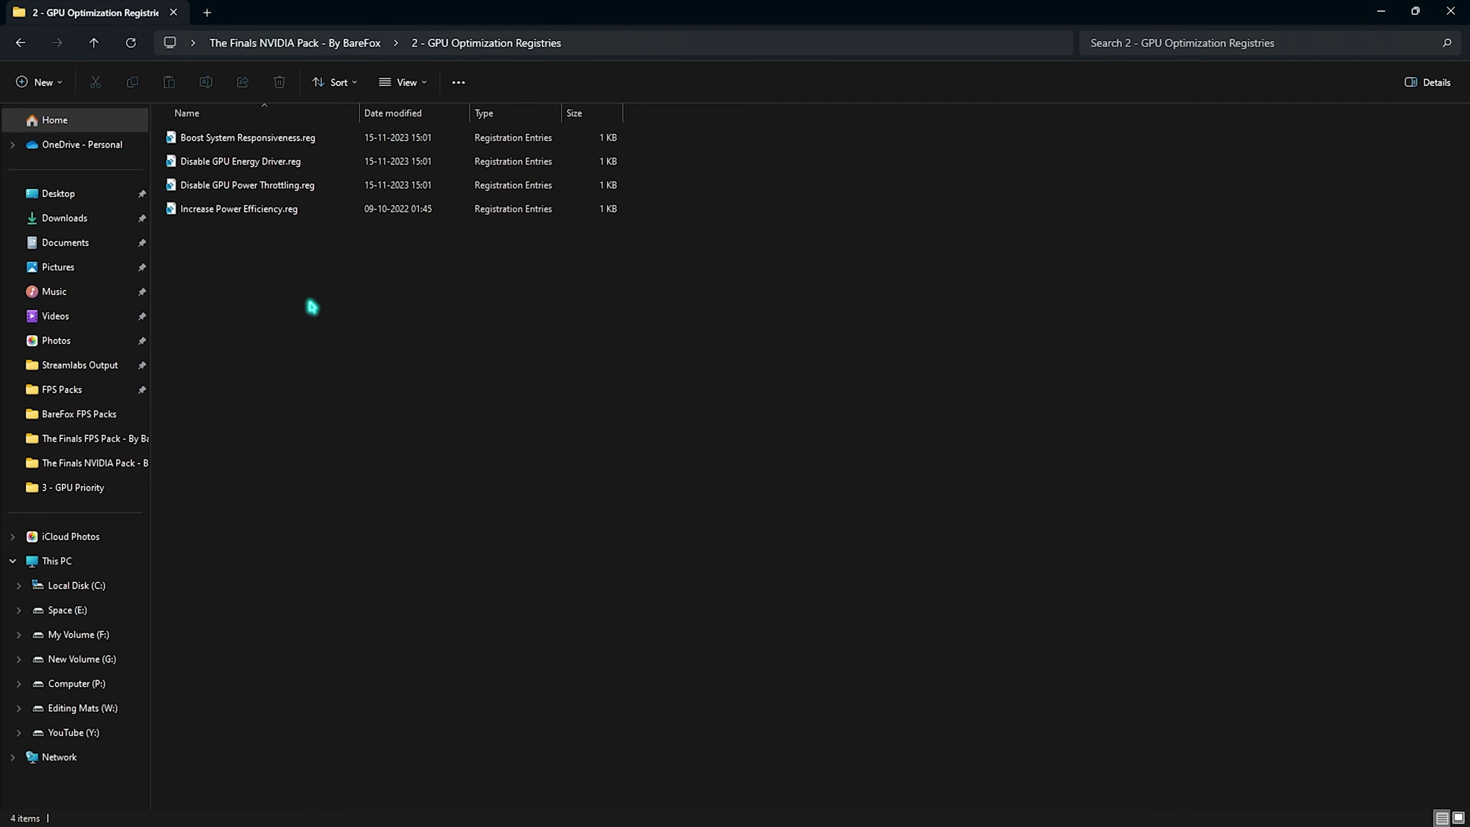
left_click_drag(409, 300, 341, 134)
left_click(351, 328)
left_click(32, 52)
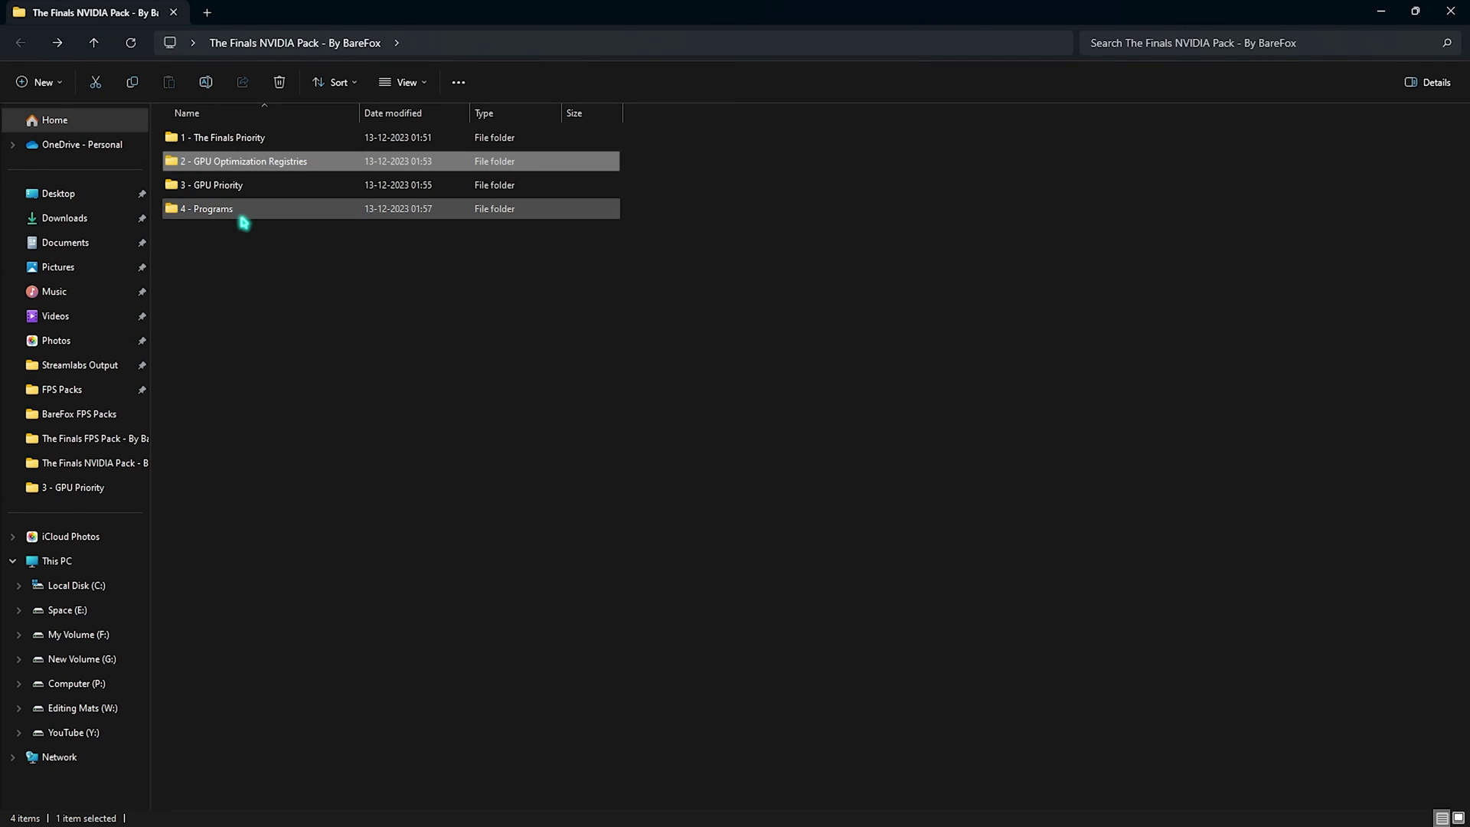
Review the 3 - GPU Priority registry files, including Disable DVR and the Revert folder's Enable Game DVR files.
double_click(239, 186)
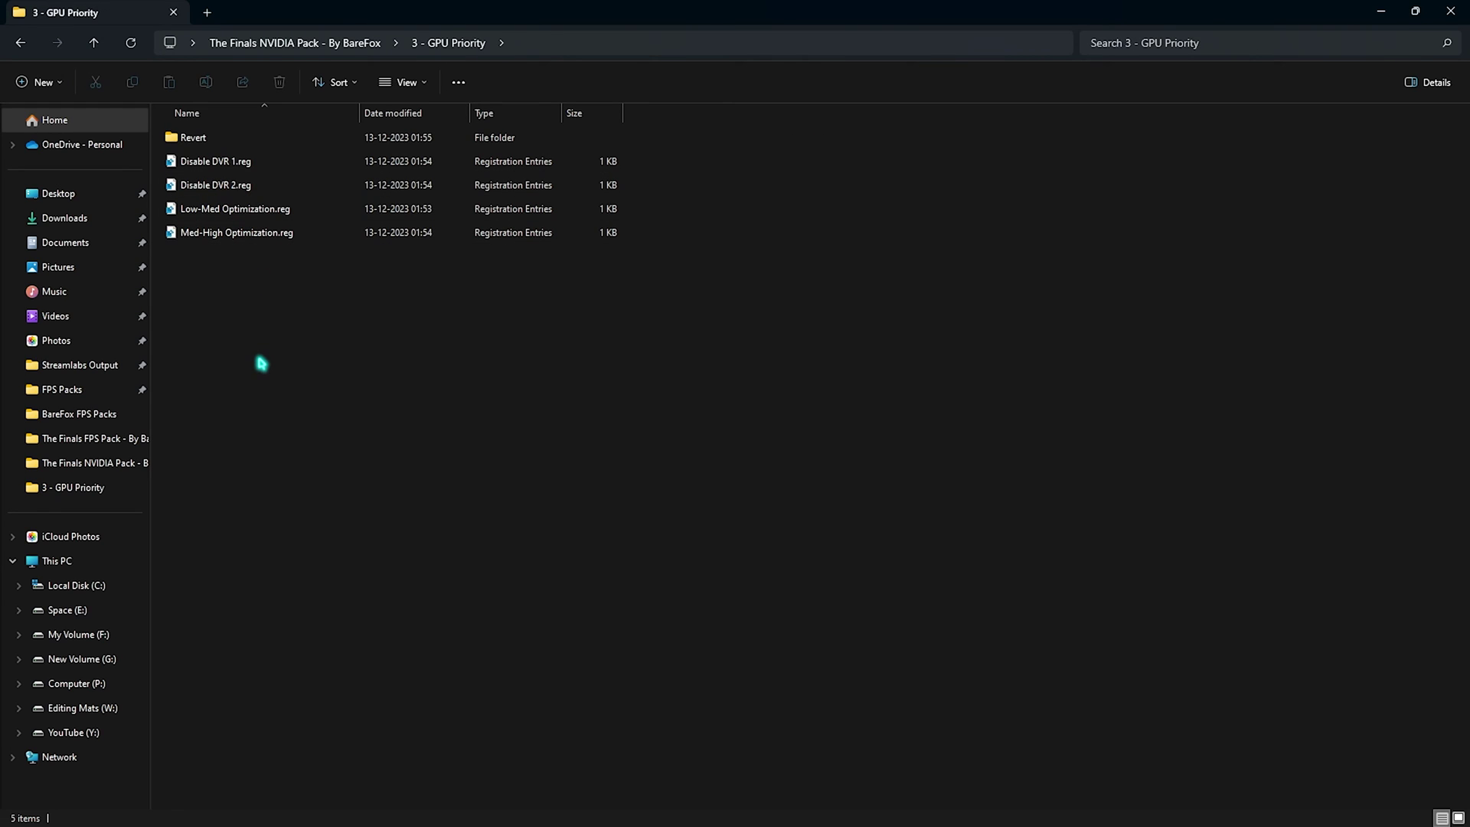
left_click(228, 162)
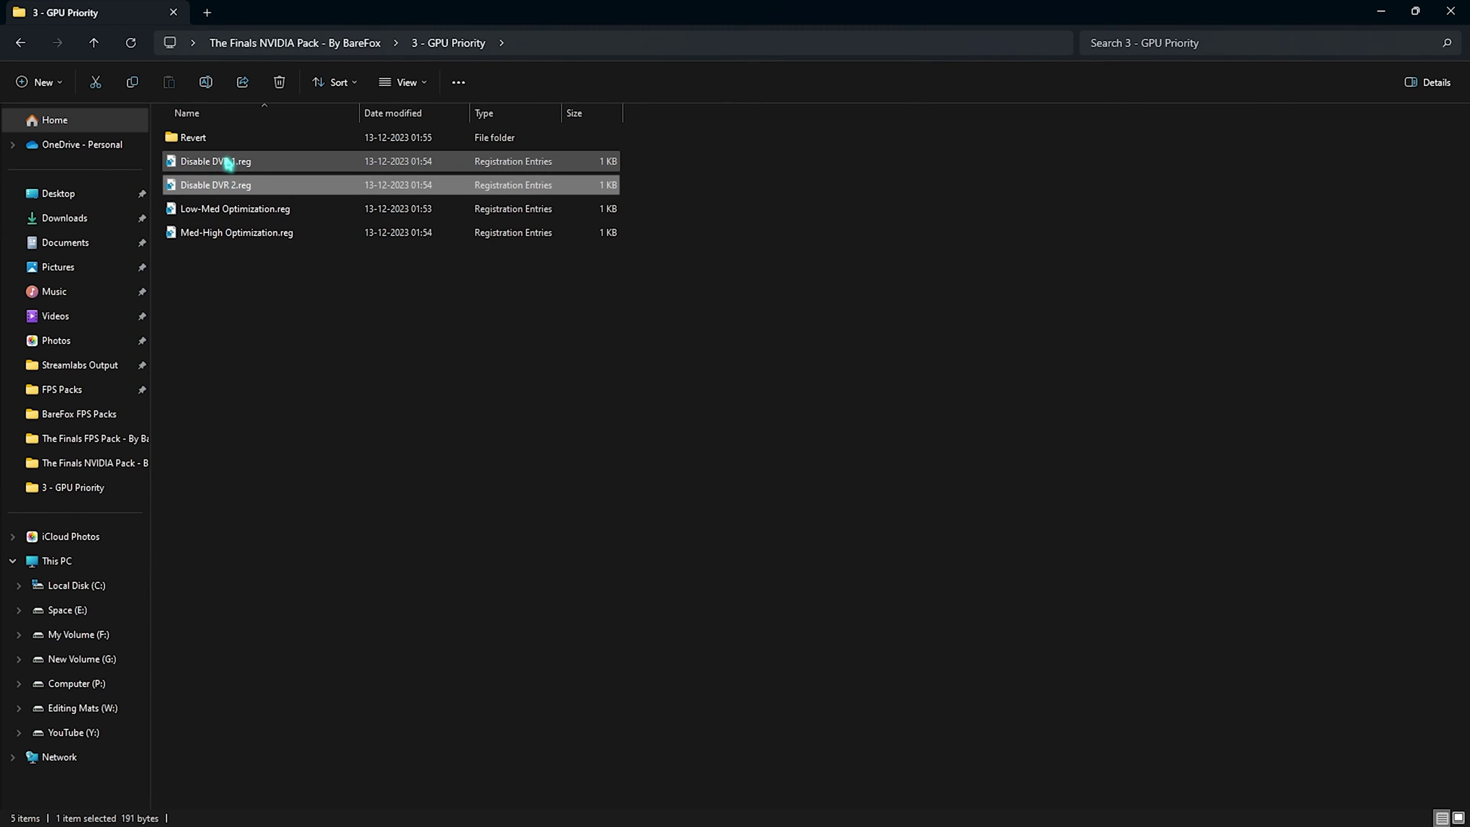
left_click(229, 184)
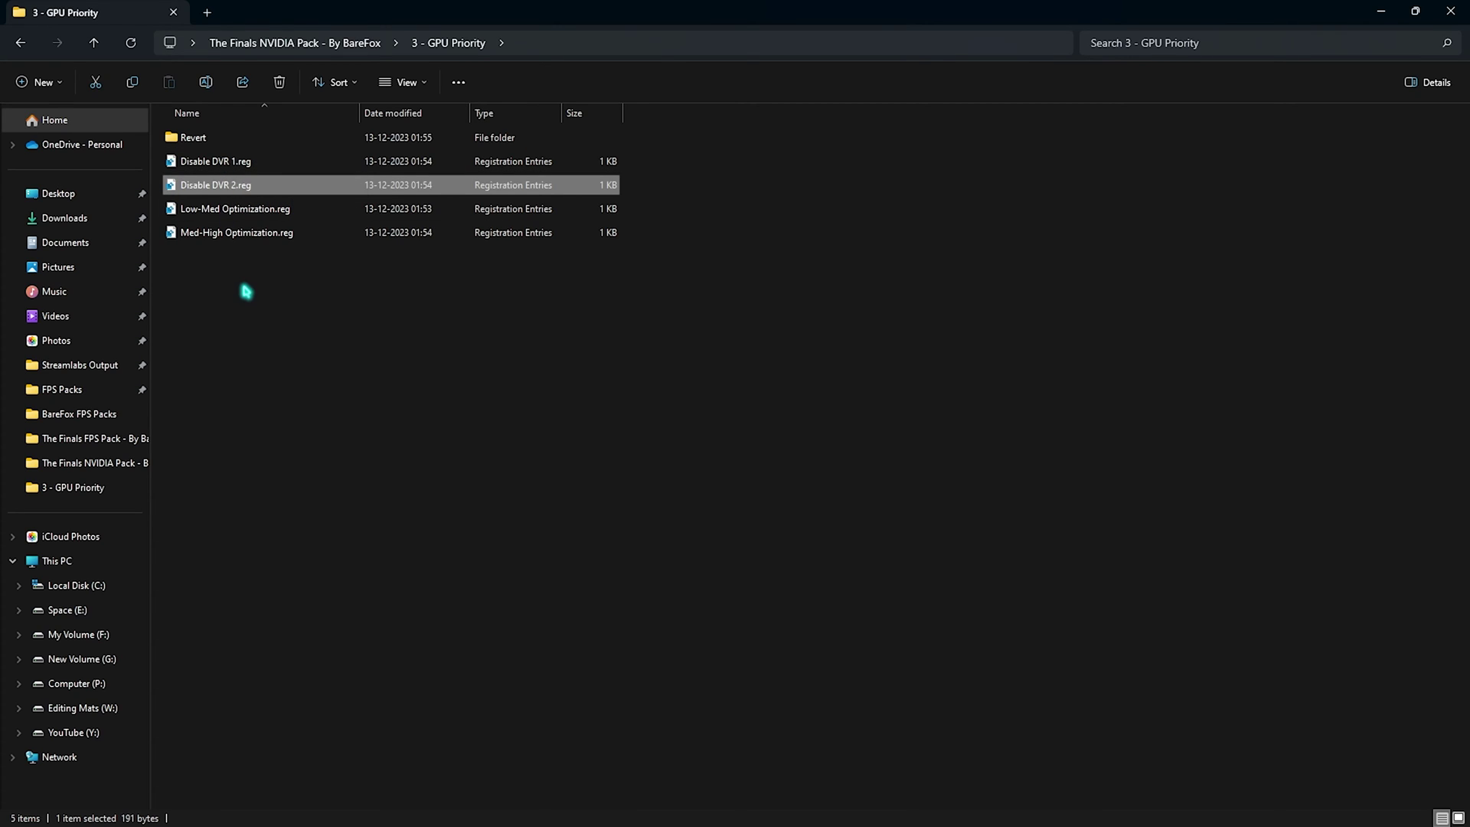
mouse_move(282, 297)
left_mouse_down()
mouse_move(246, 212)
mouse_move(256, 285)
left_mouse_up()
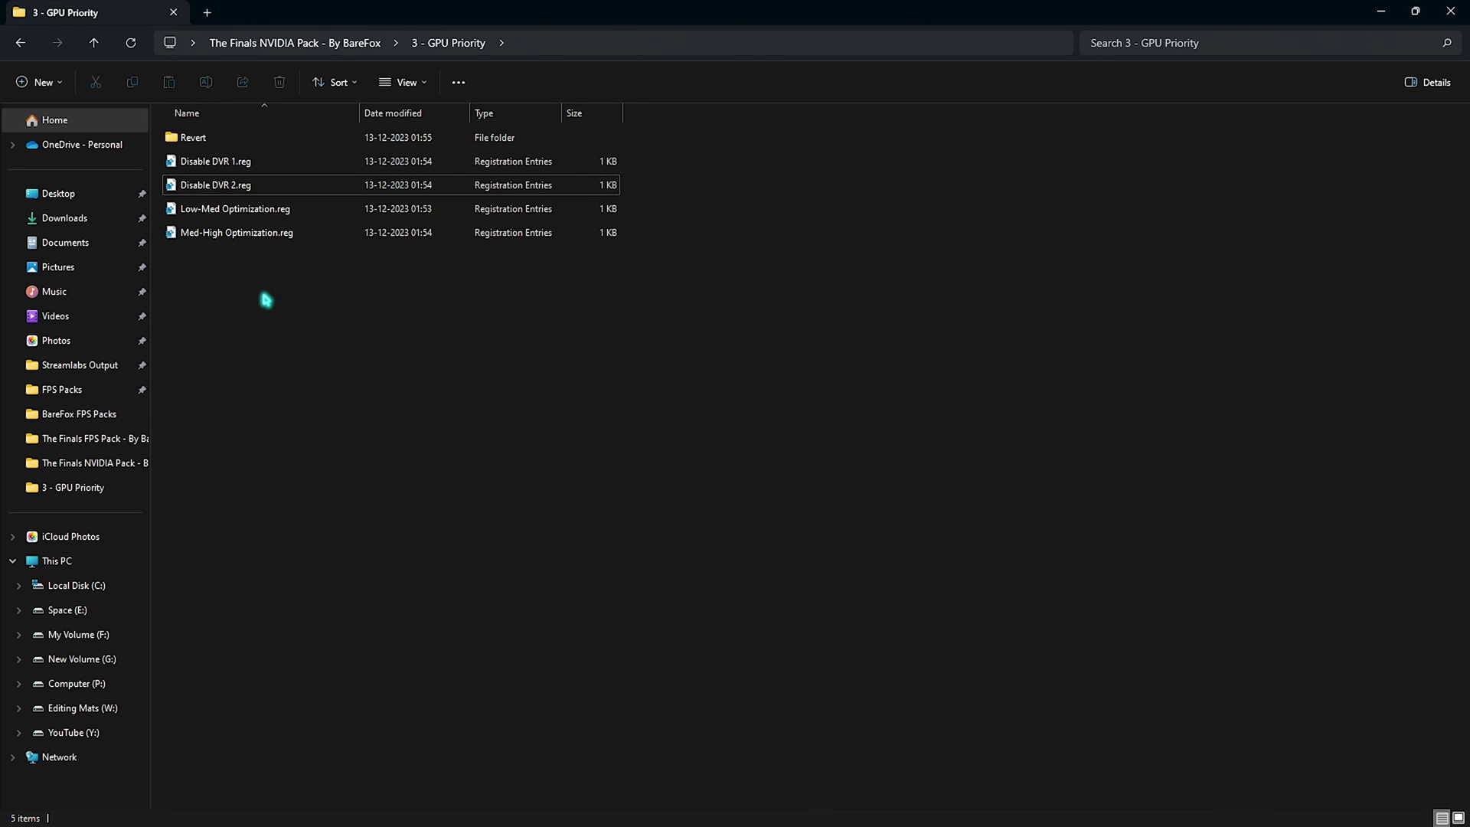
left_click_drag(269, 305, 217, 302)
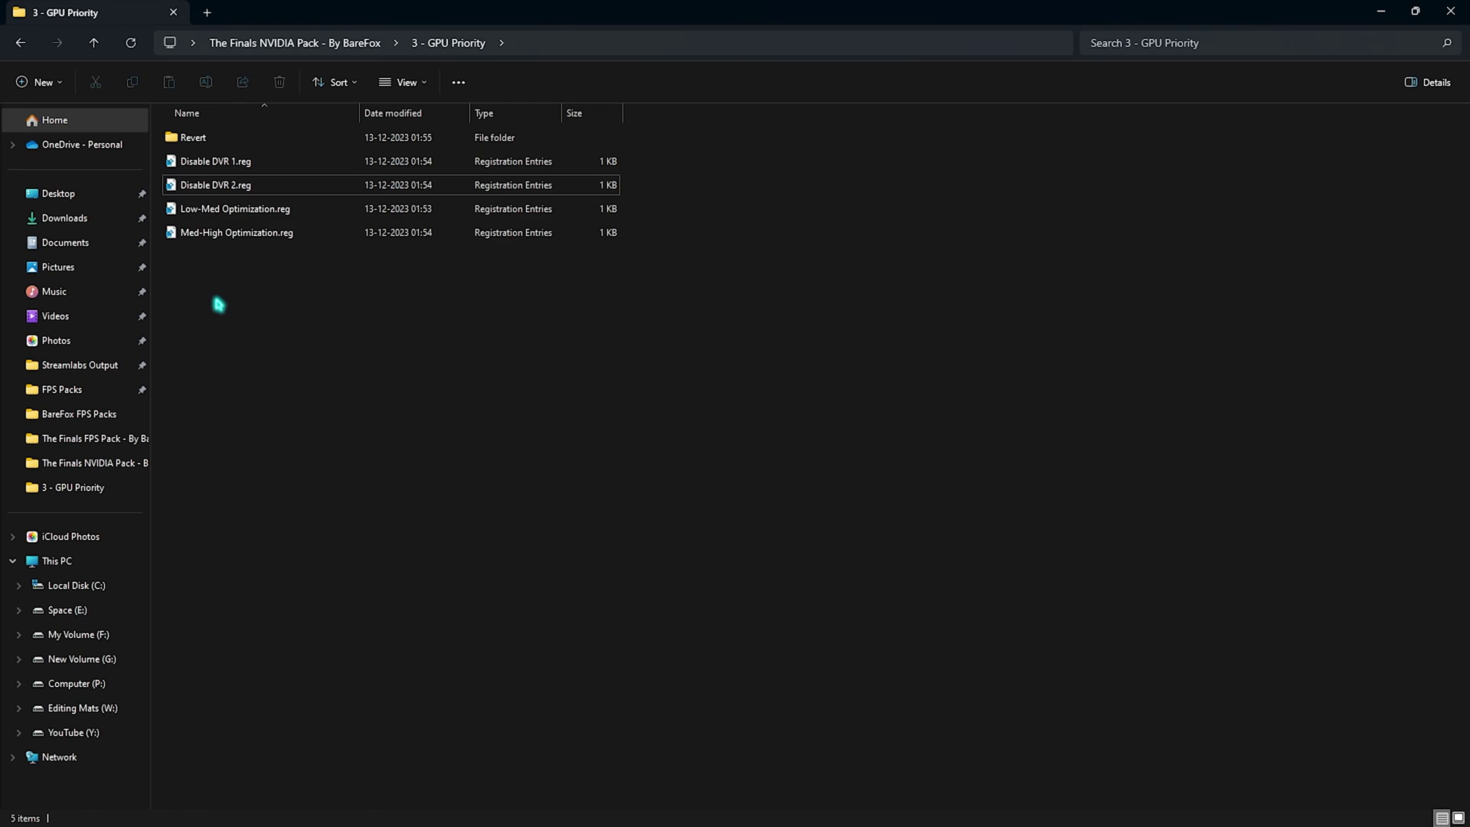
double_click(230, 138)
mouse_move(288, 237)
left_mouse_down()
mouse_move(269, 187)
mouse_move(299, 263)
left_mouse_up()
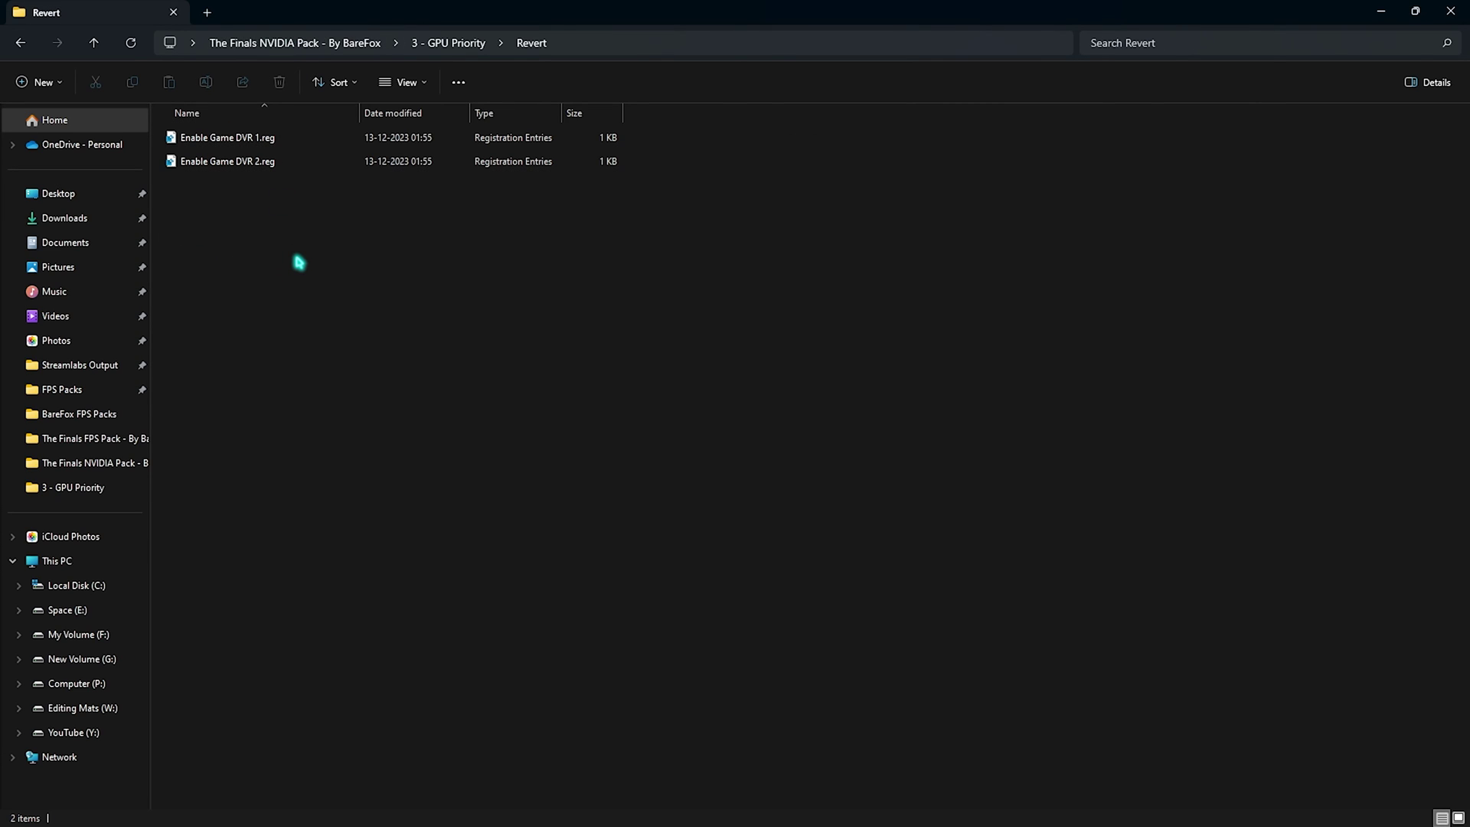
Go back to the pack folder, open 4 - Programs and select MSI Mode Utility 3.0.exe.
left_click(370, 44)
double_click(236, 205)
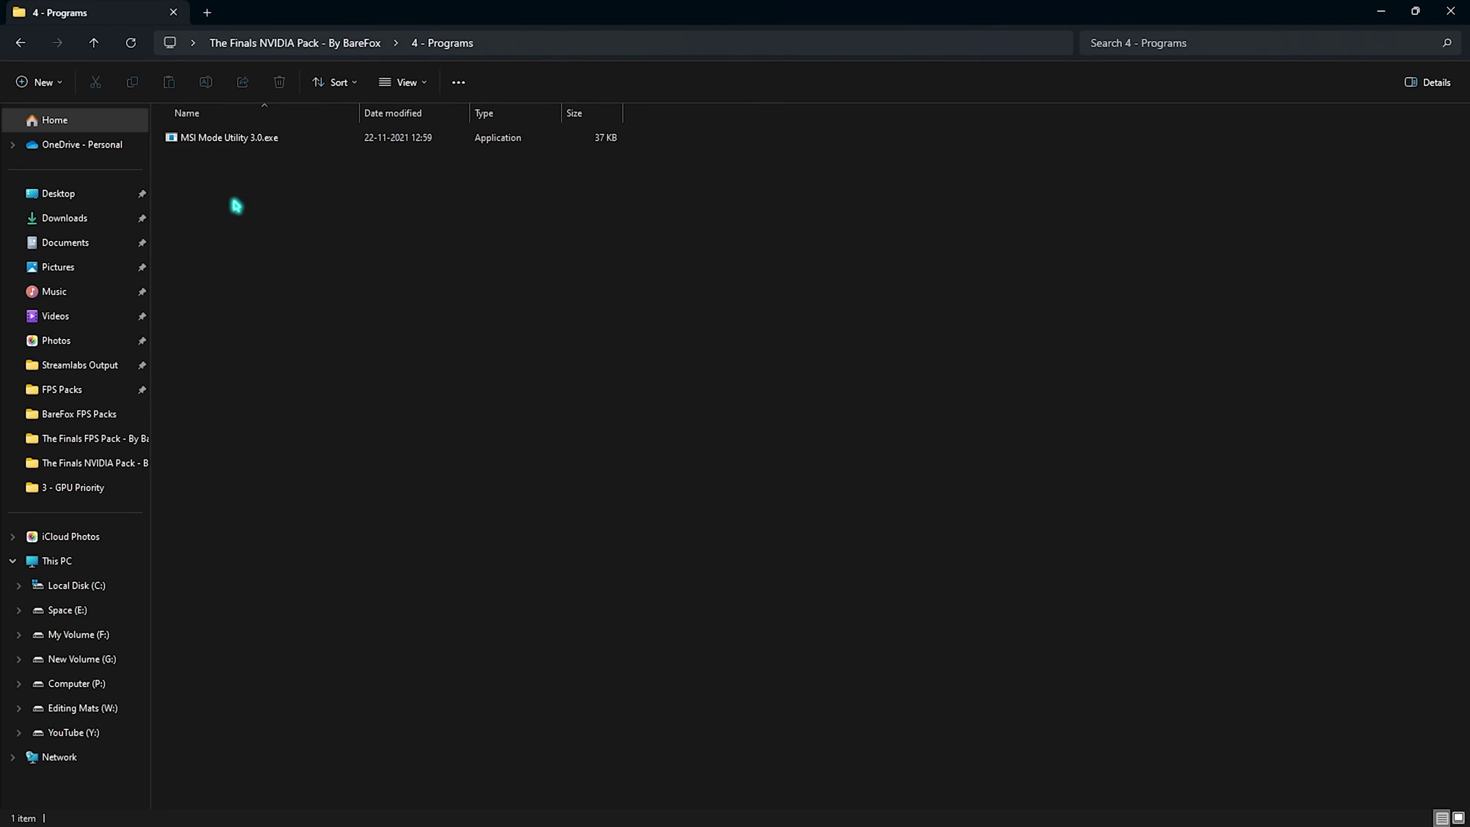
left_click(239, 146)
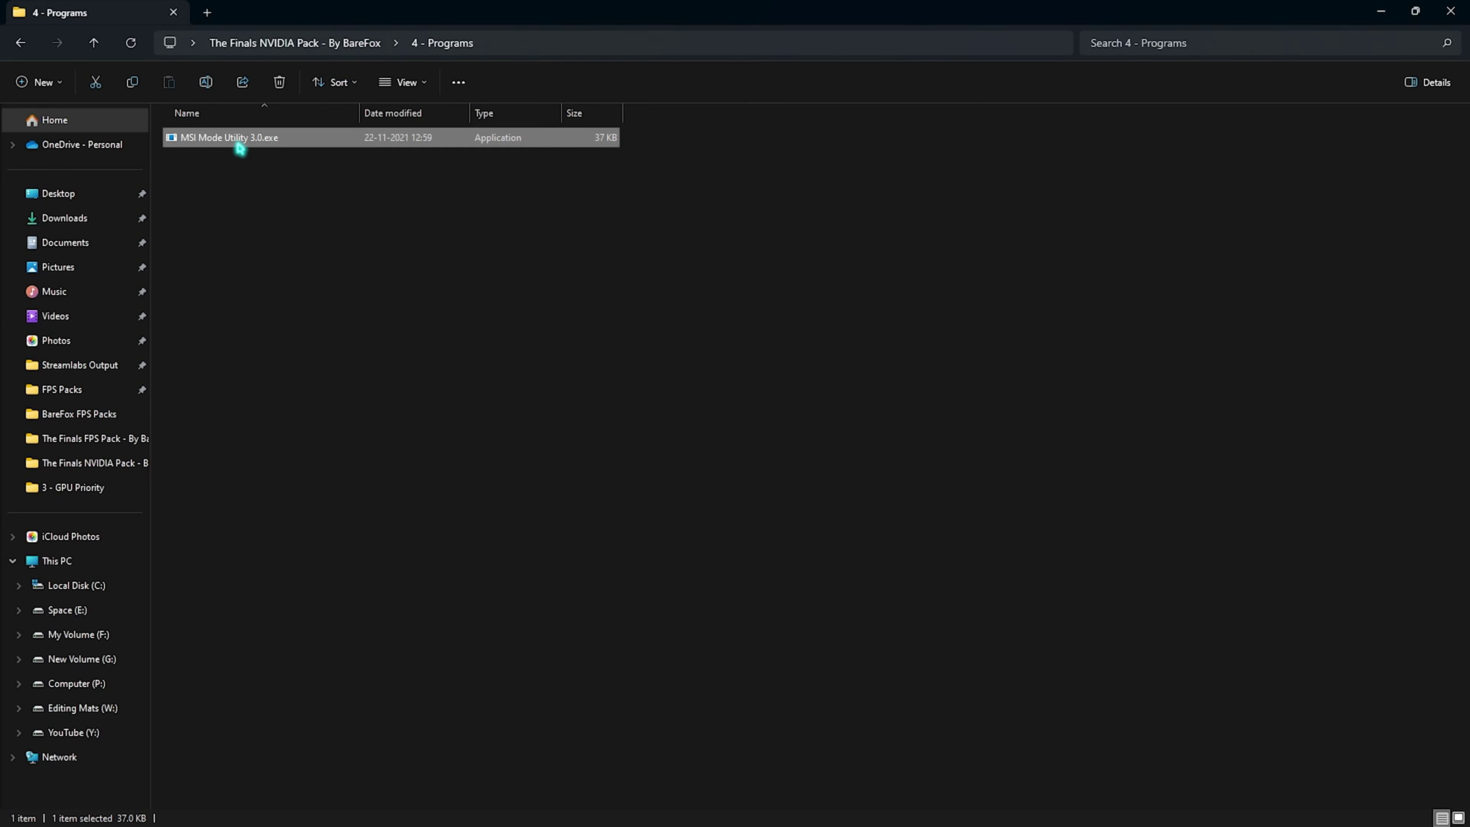
Run MSI Mode Utility as administrator, enable MSI for the RTX 2070 SUPER at High interrupt priority, and apply.
right_click(240, 147)
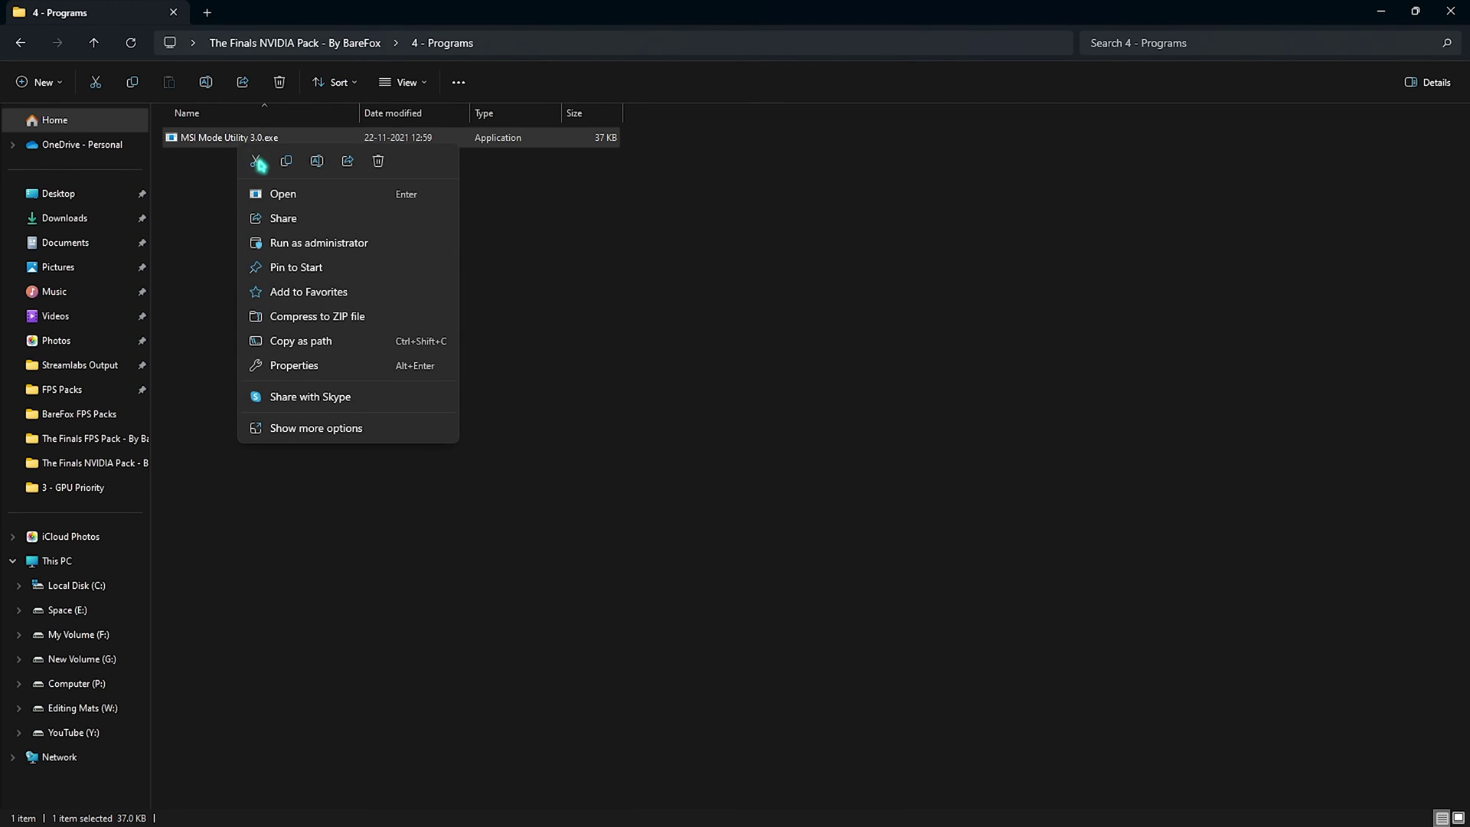
left_click(302, 245)
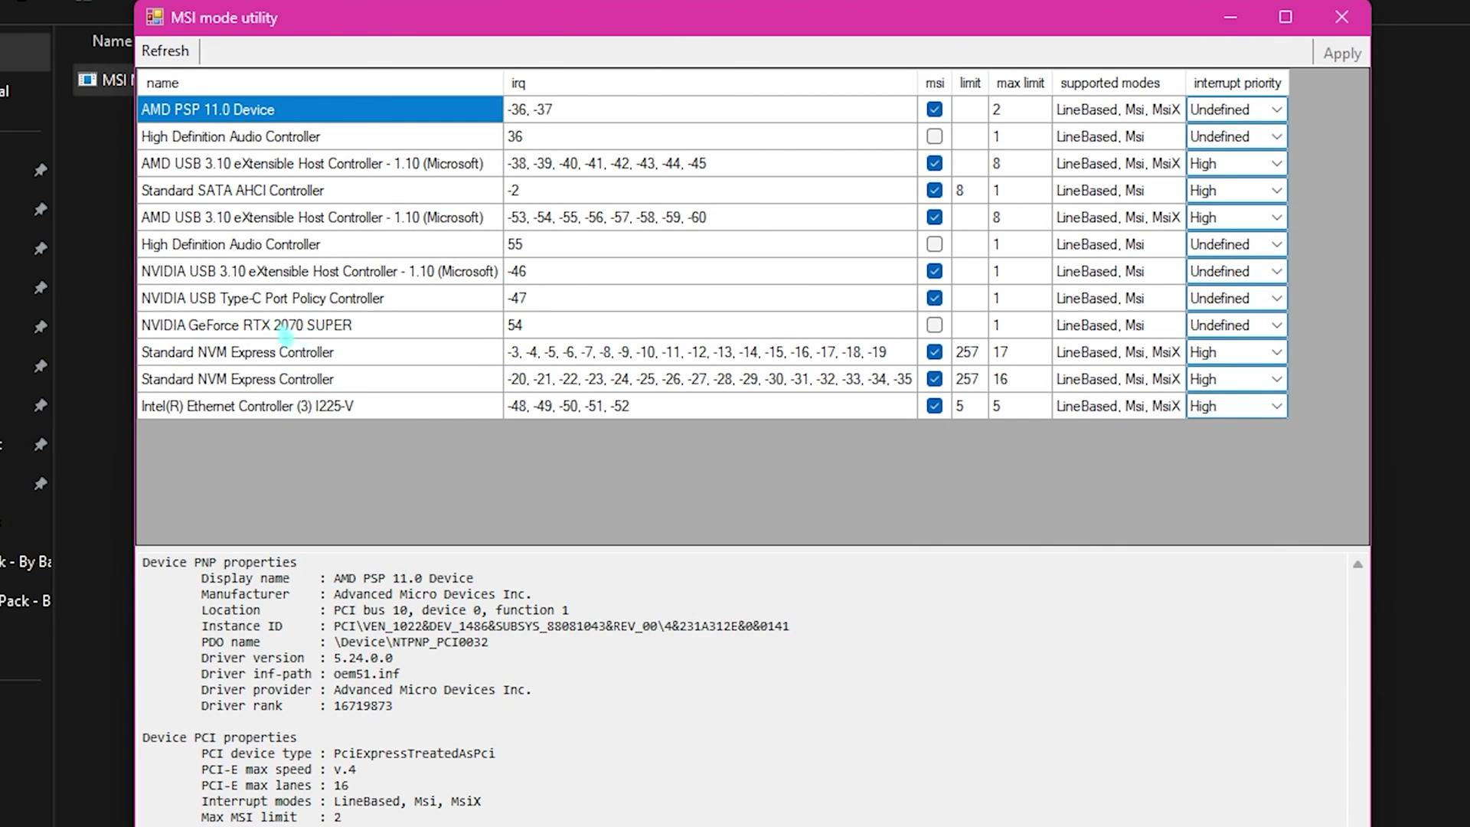
left_click(934, 324)
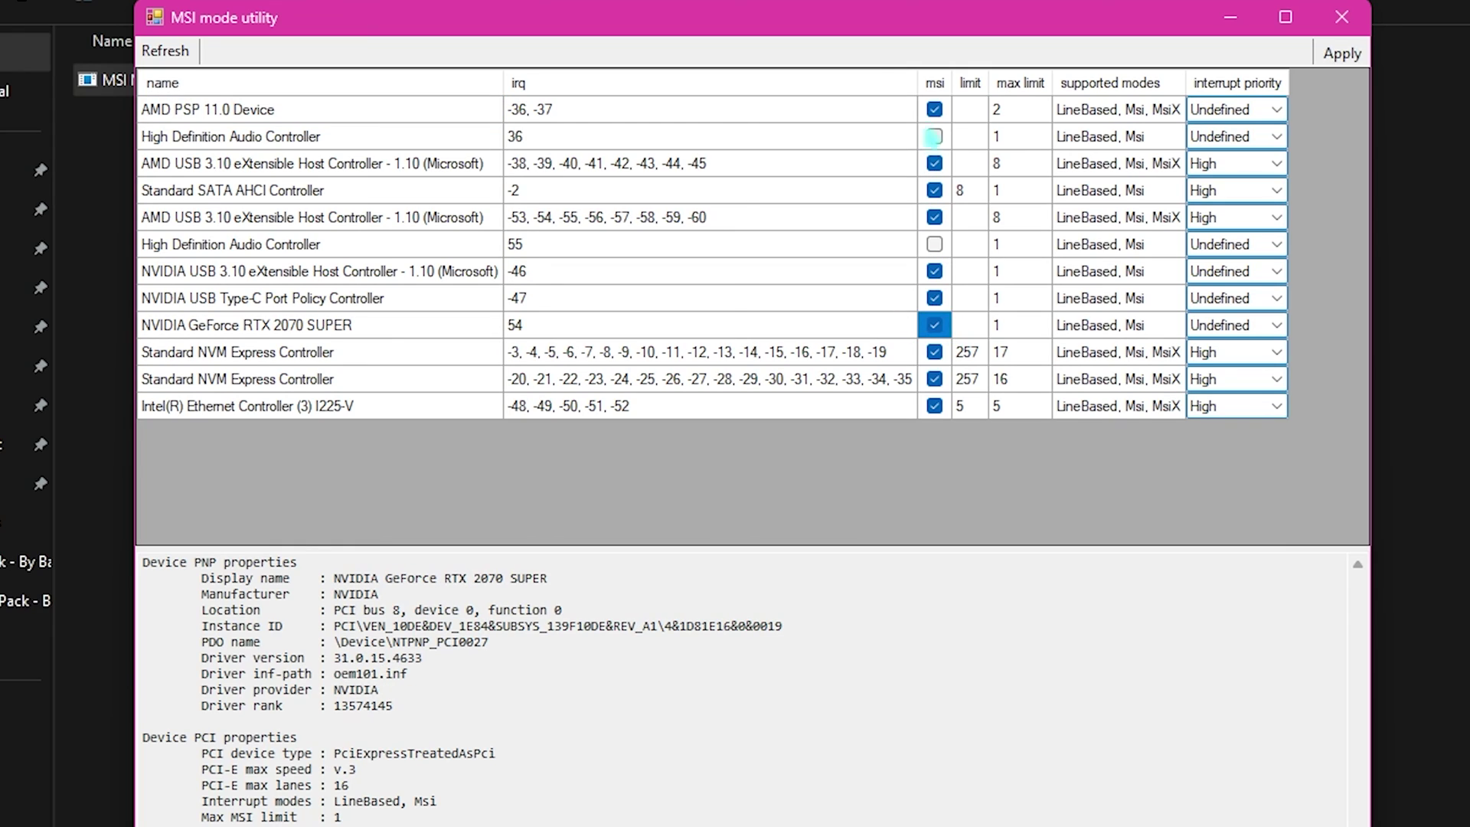
left_click(1248, 327)
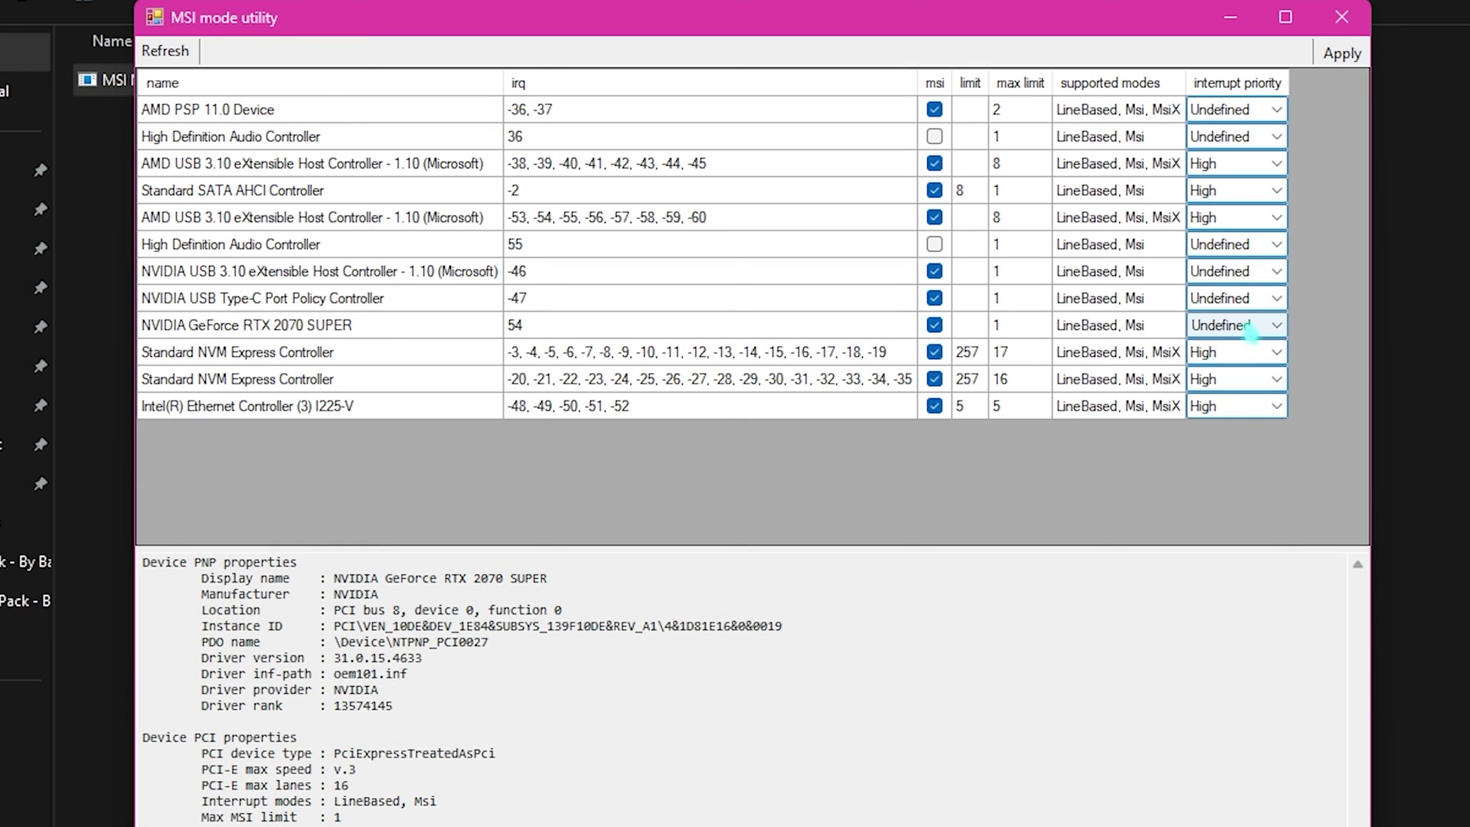
left_click(1247, 328)
left_click(1220, 398)
left_click(1344, 53)
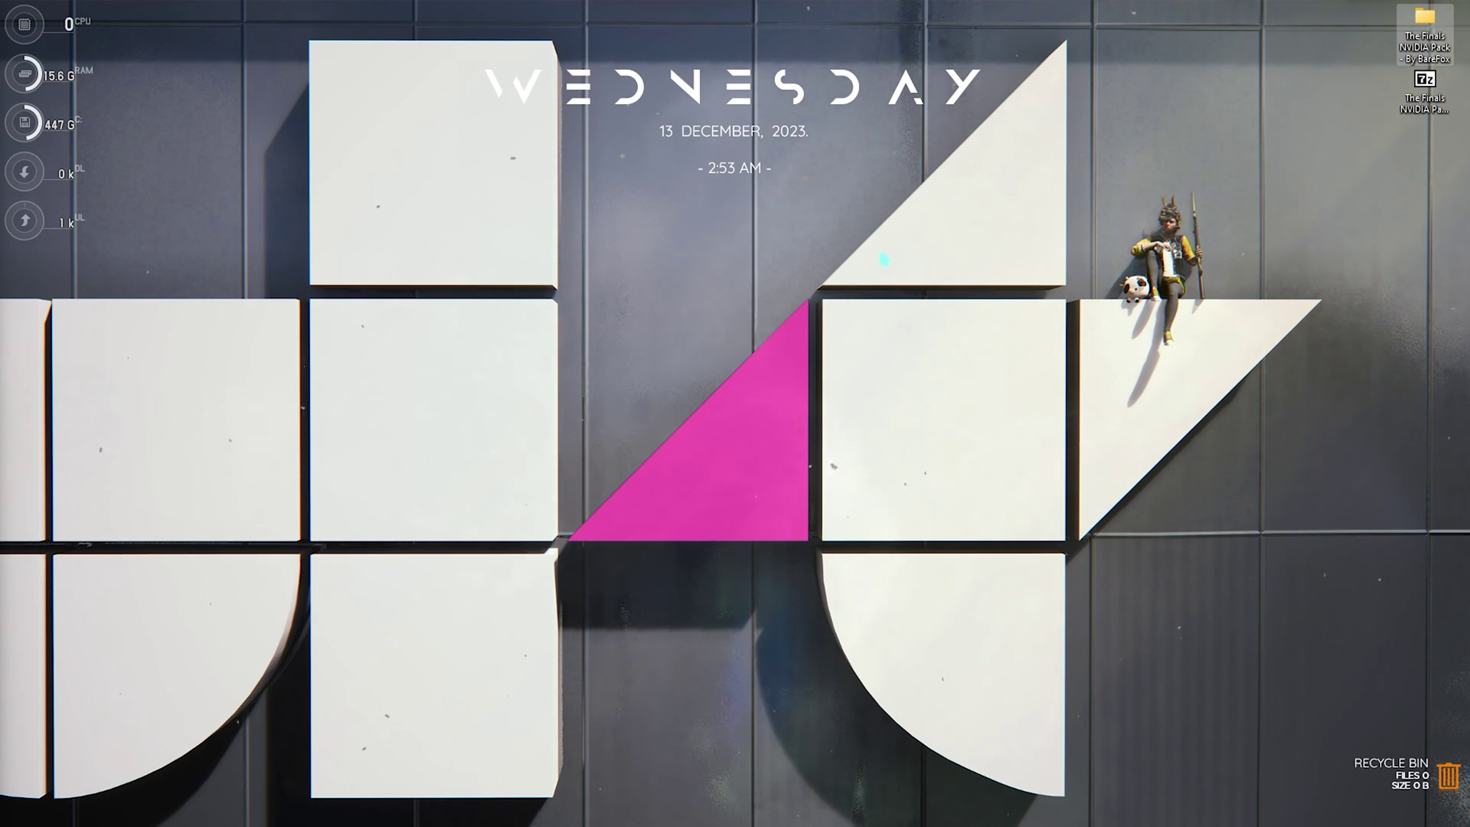
Search the Start menu for 'discord' and launch Discovery.exe to start THE FINALS.
key("super")
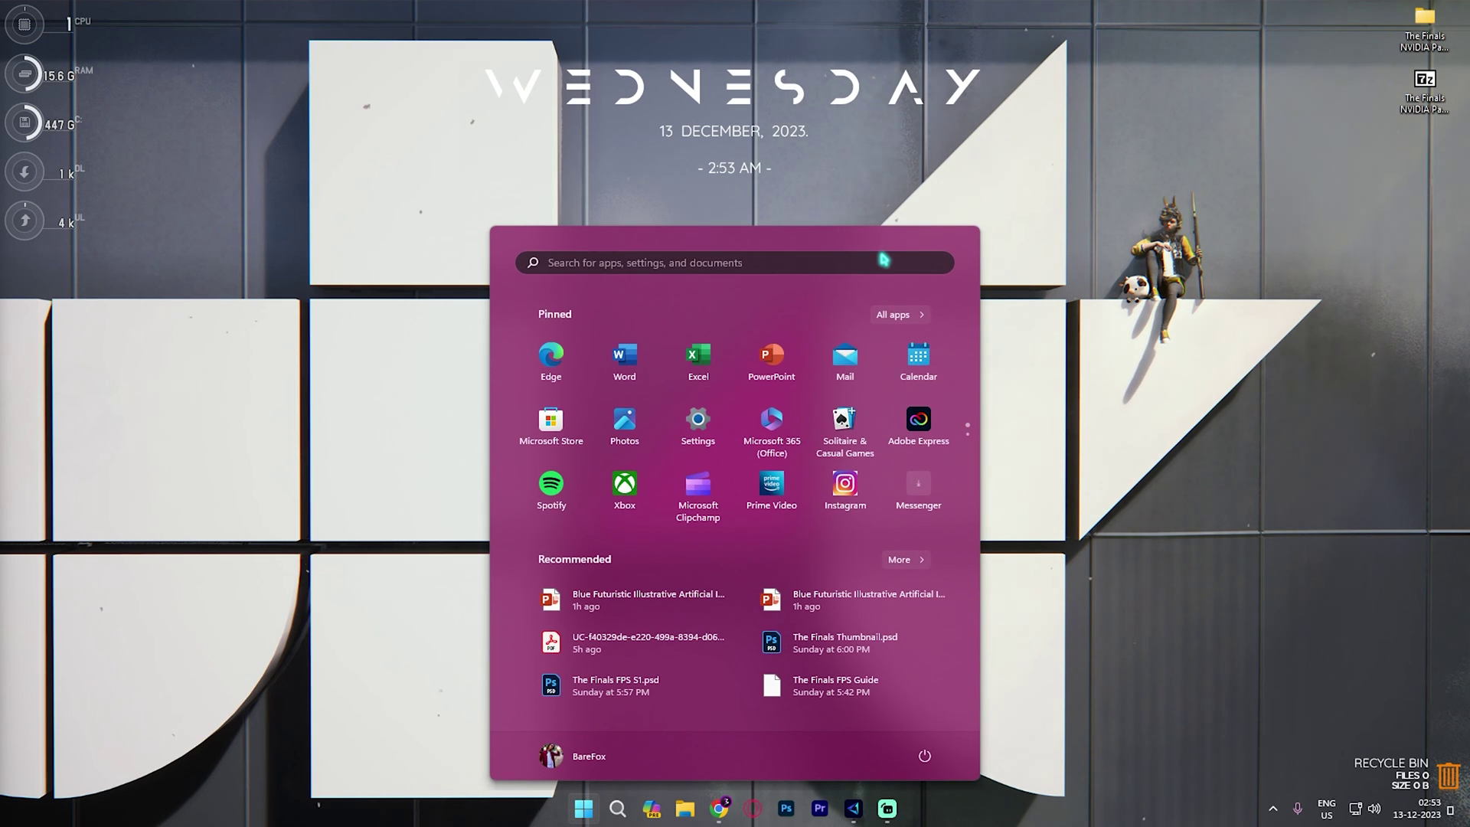
type("discord")
key("Down")
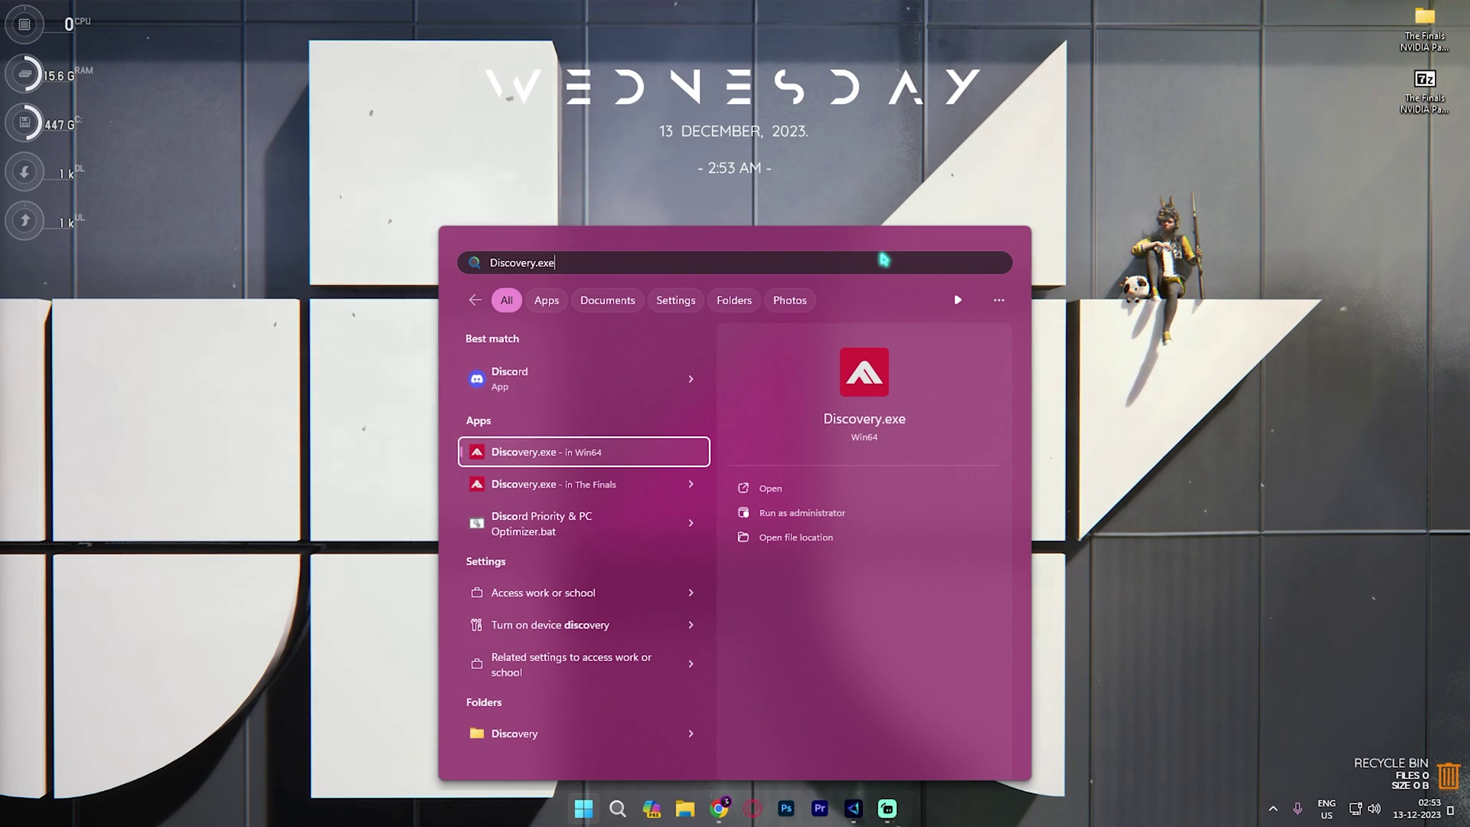
key("Return")
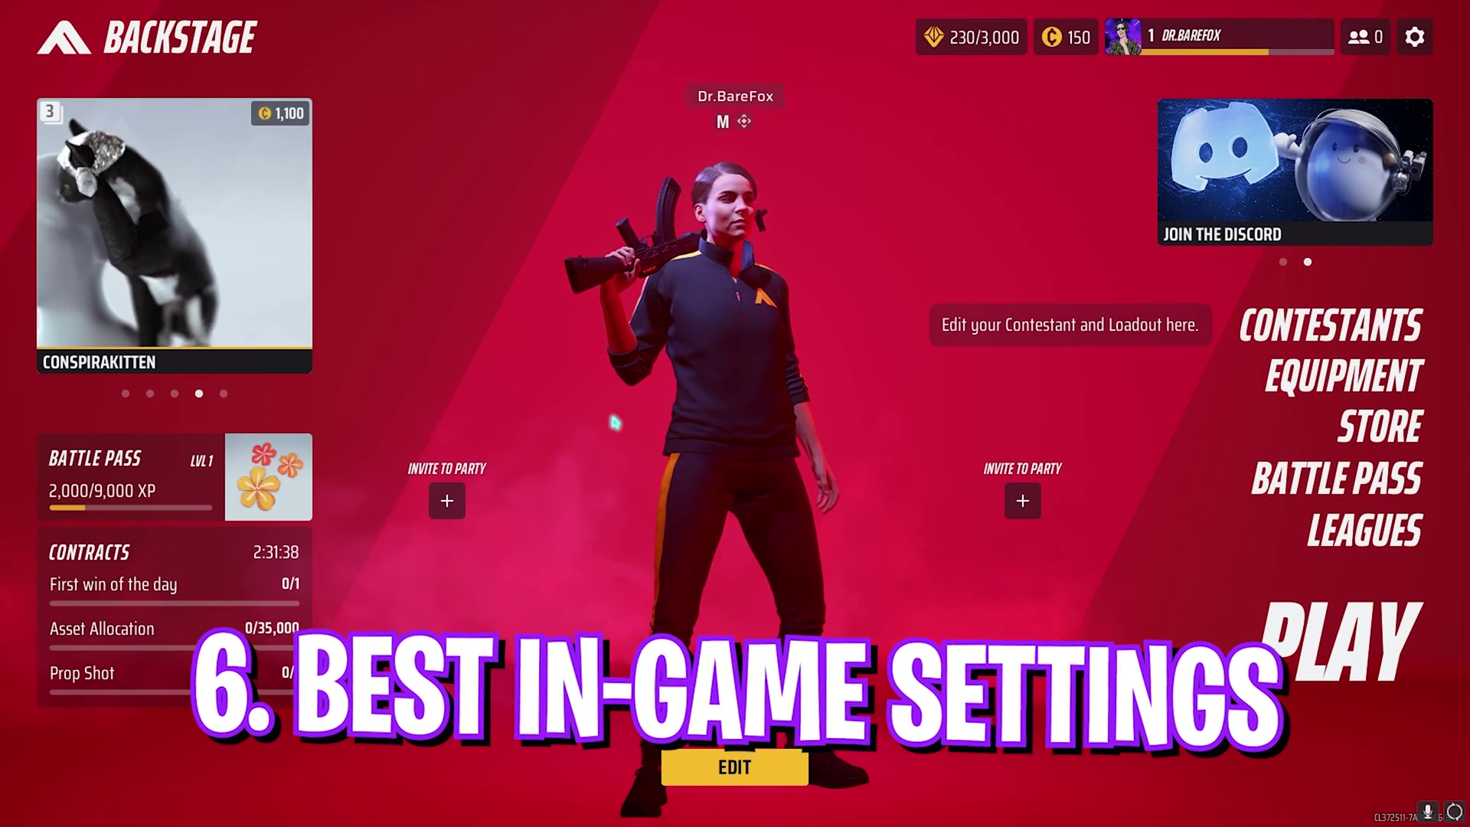
In Video settings, set Resolution Scaling Method to NVIDIA DLSS with DLSS mode Performance.
left_click(1416, 52)
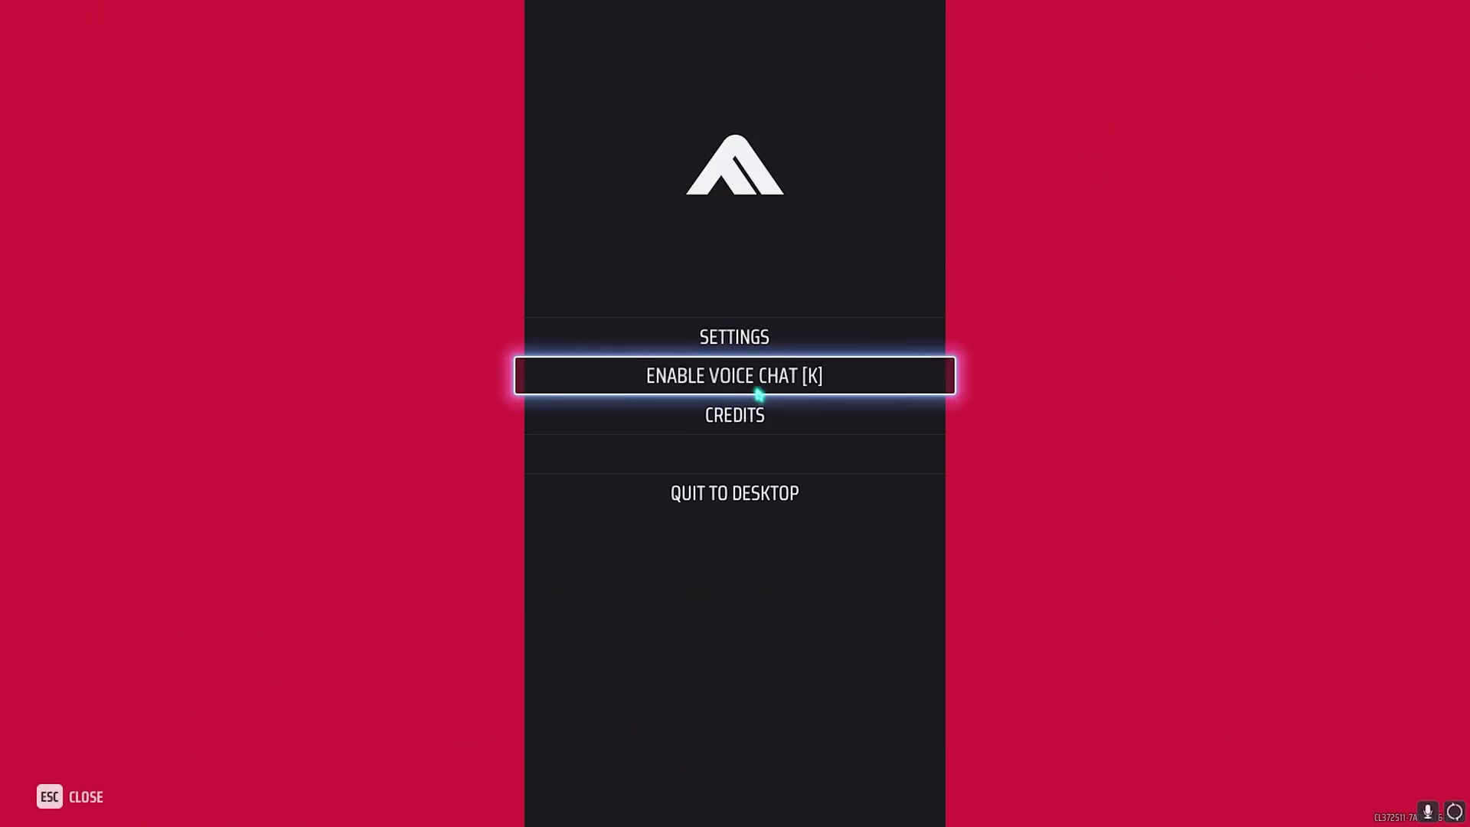
left_click(761, 339)
left_click(613, 92)
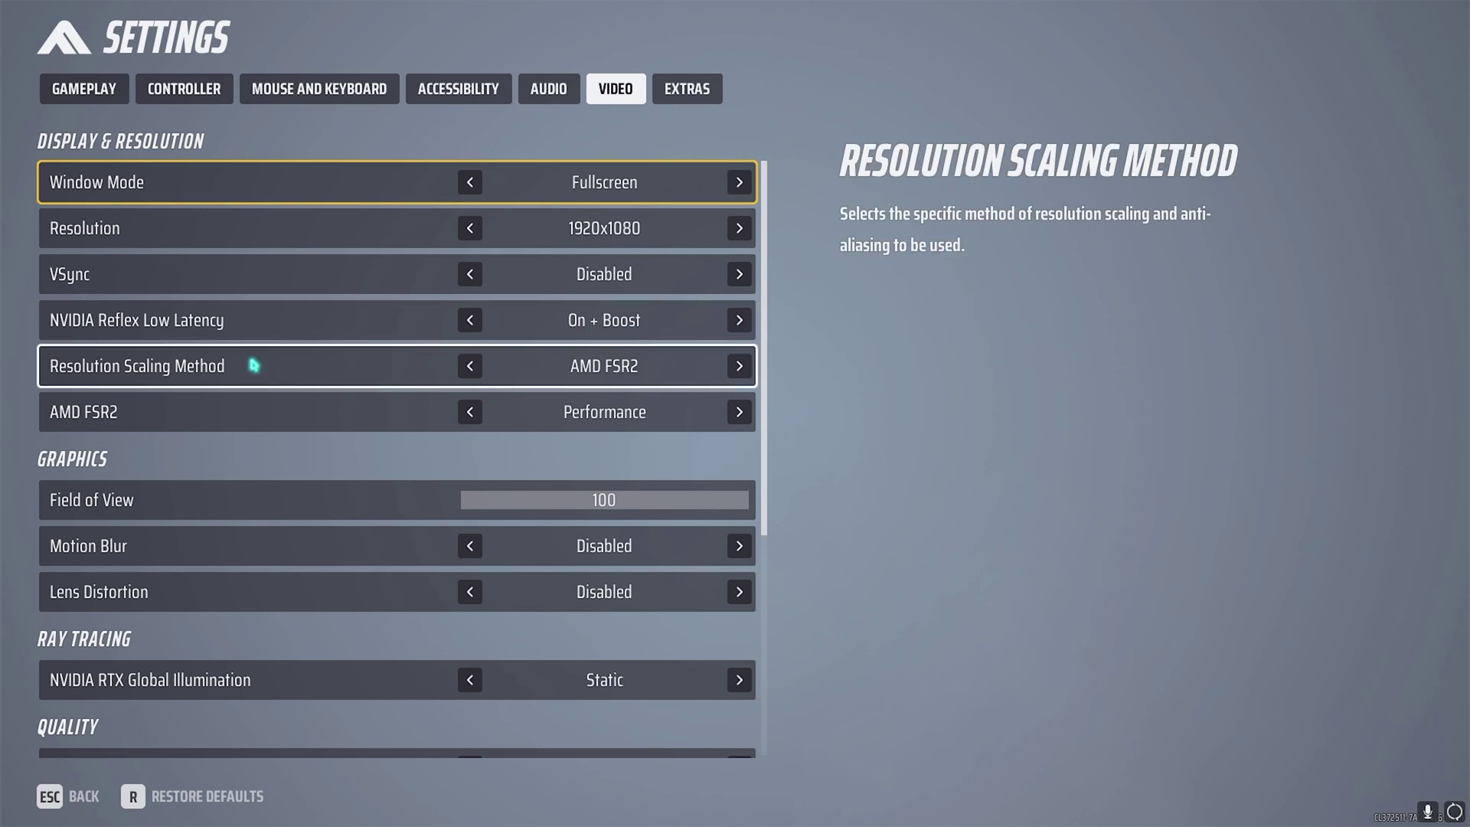
left_click(737, 369)
left_click(739, 369)
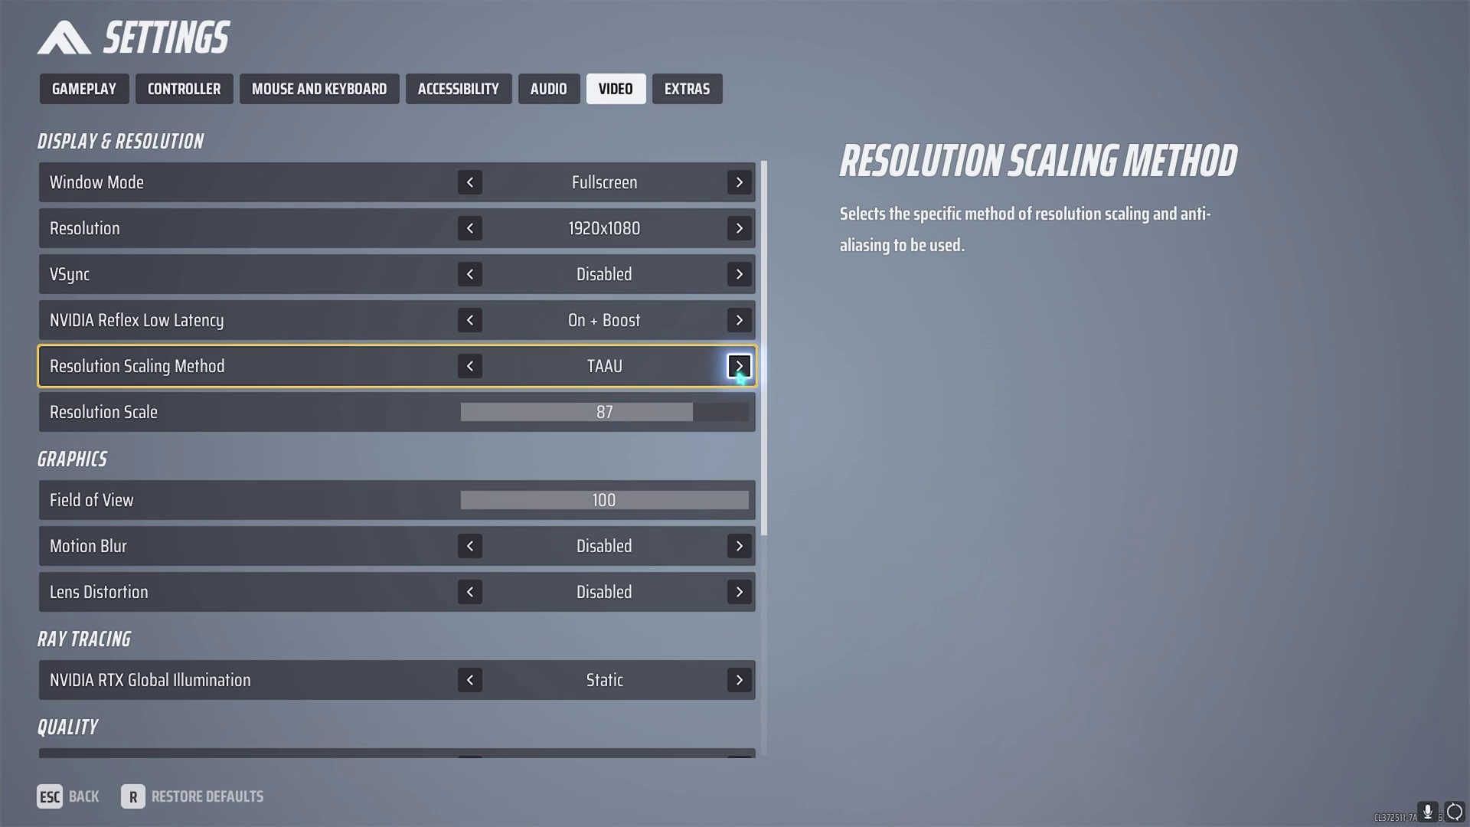
left_click(739, 367)
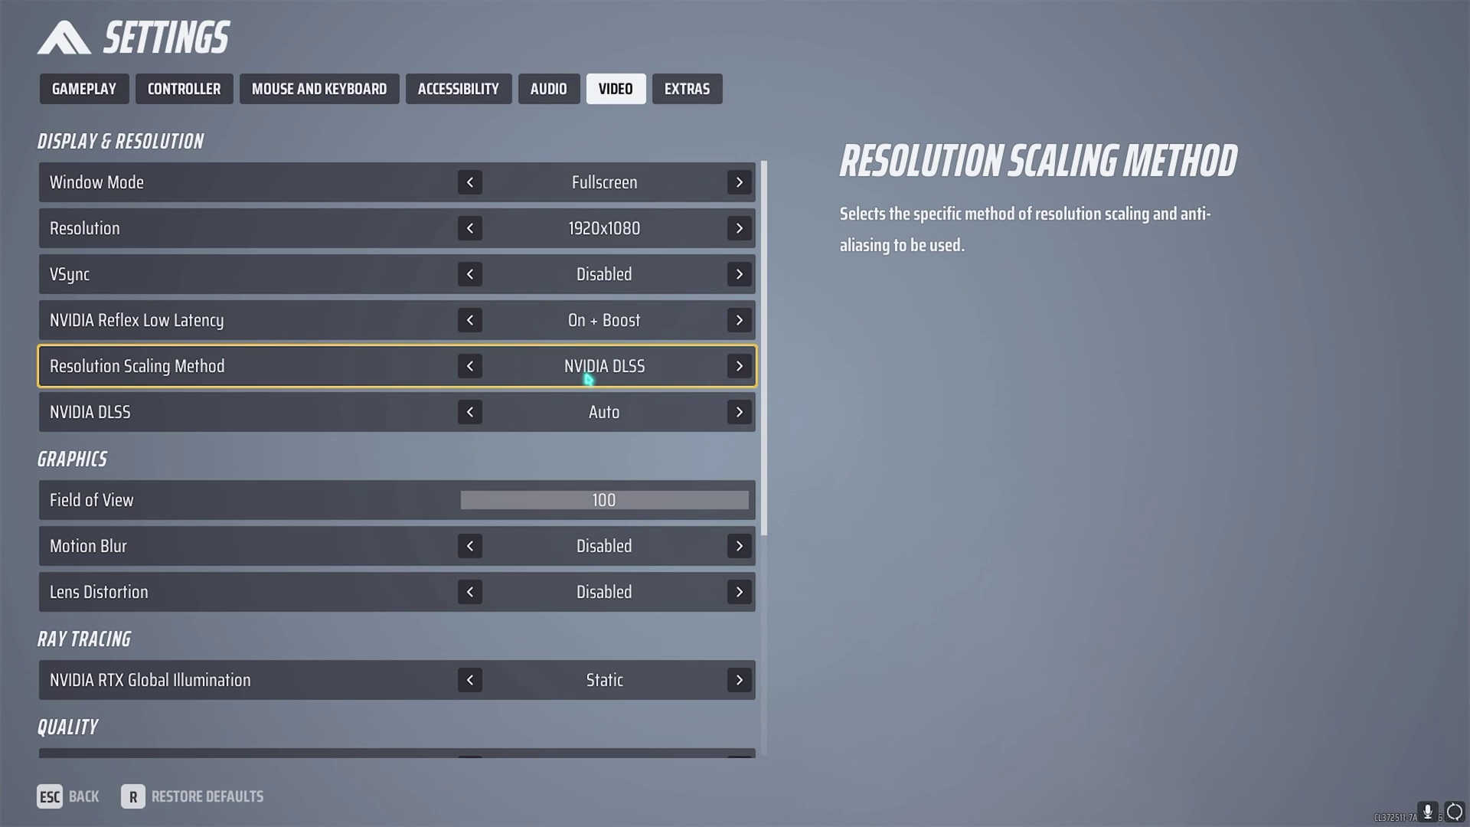
left_click(728, 418)
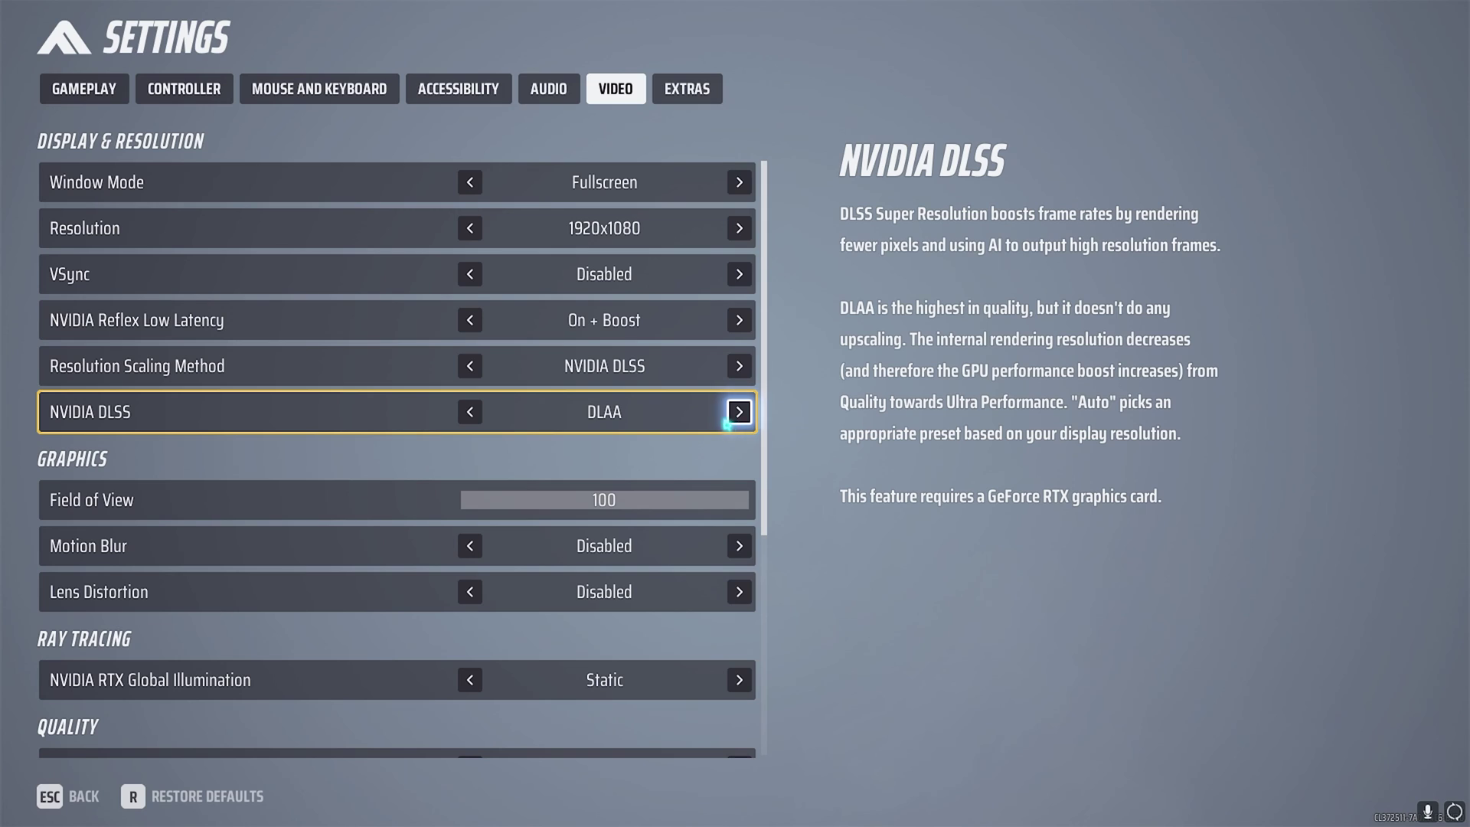
left_click(732, 419)
left_click(737, 413)
left_click(737, 413)
Scroll through the Quality settings, leaving them all at Low.
scroll(394, 460, "down", 1)
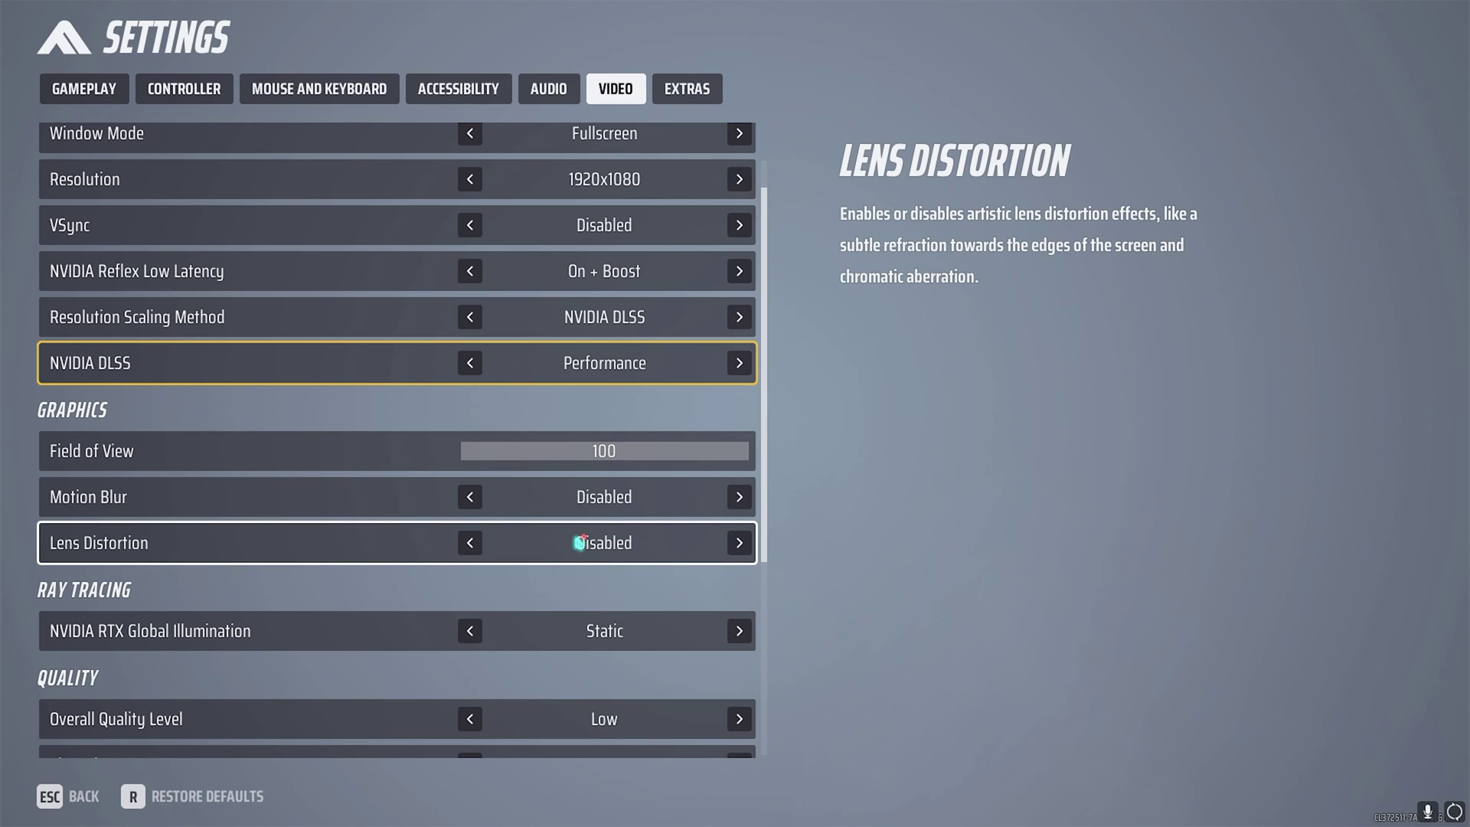
scroll(578, 543, "down", 3)
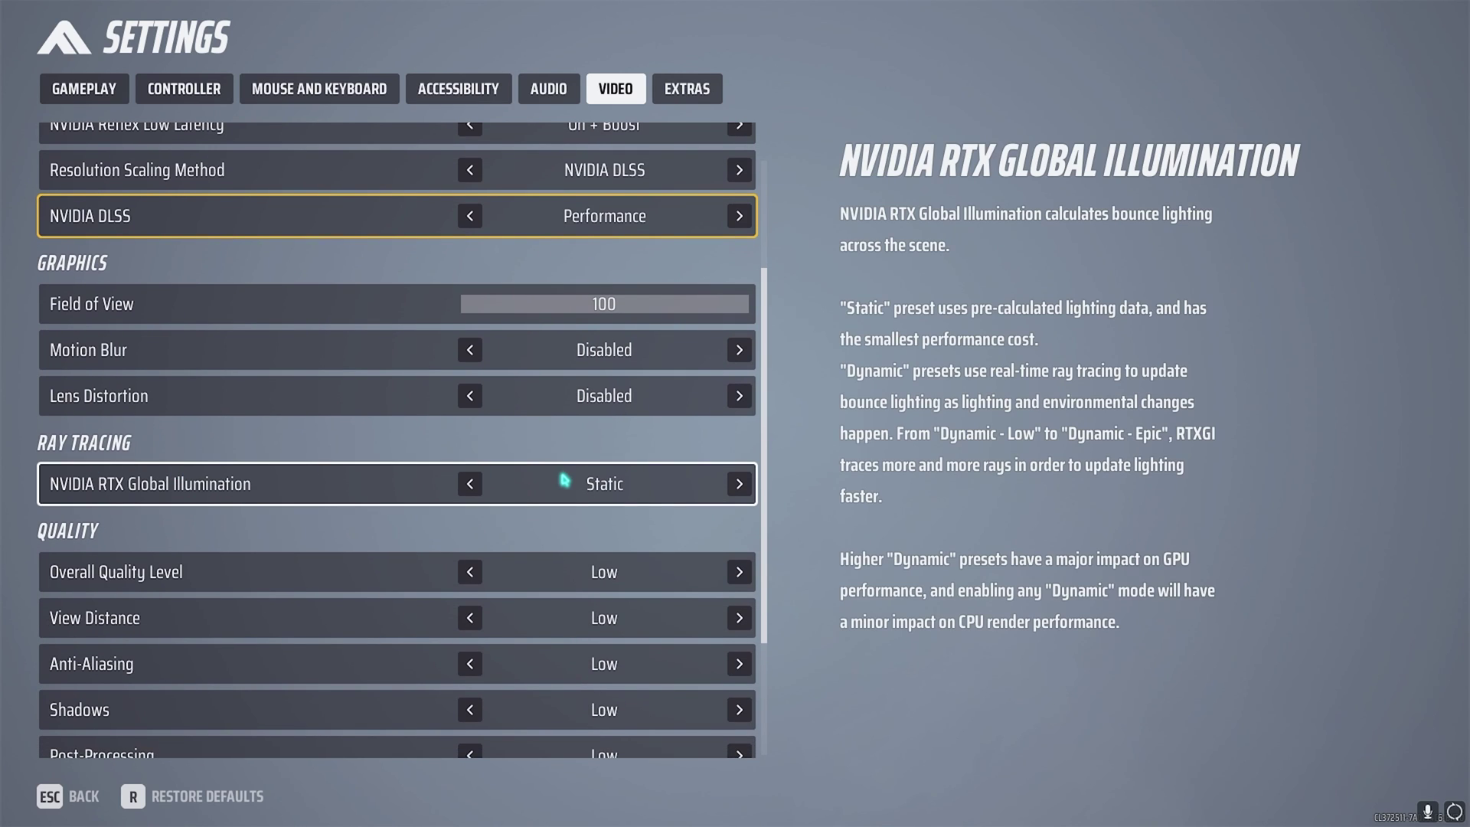
scroll(570, 510, "down", 1)
scroll(571, 510, "down", 3)
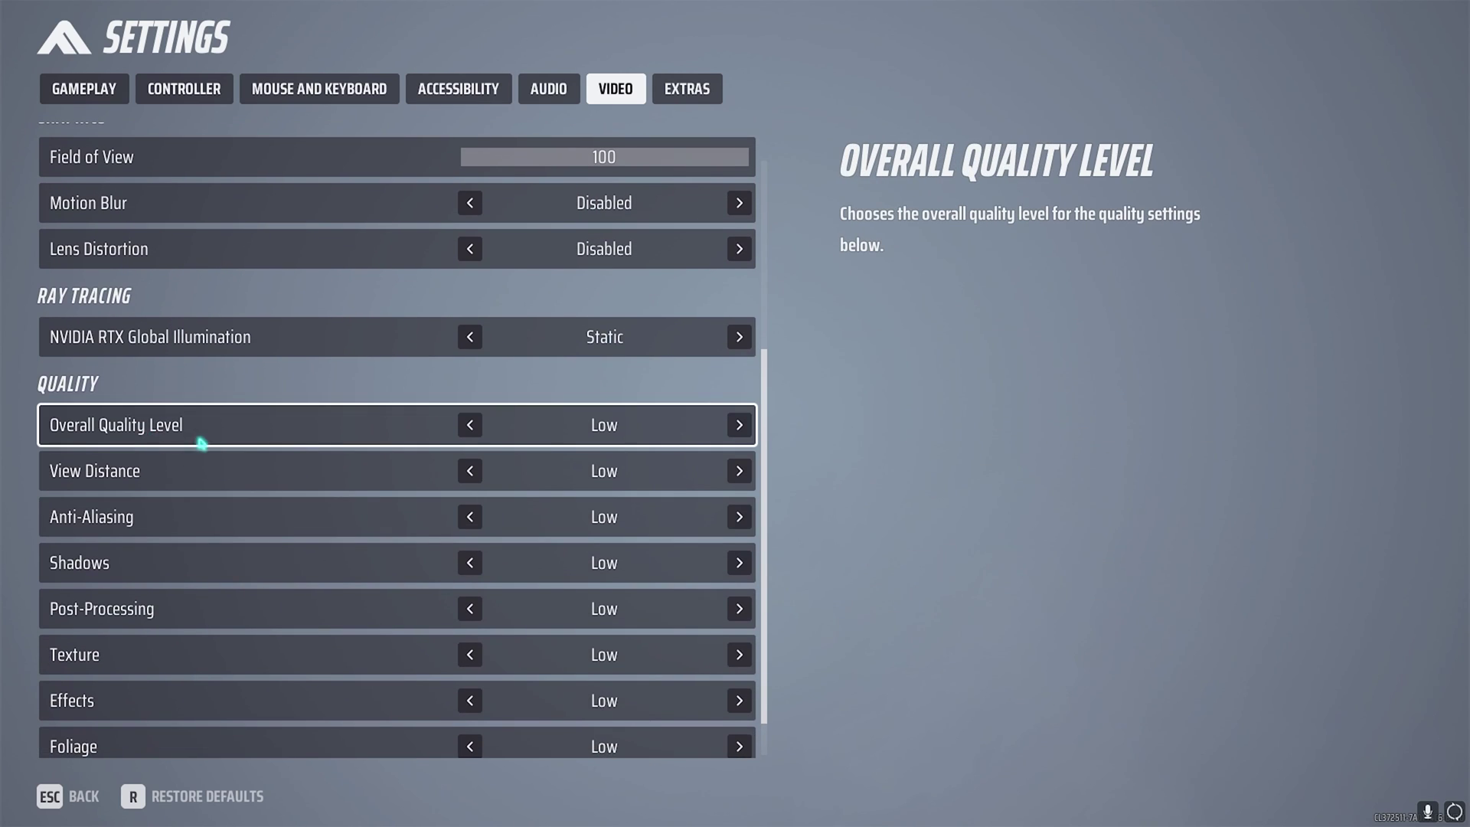
scroll(531, 551, "down", 1)
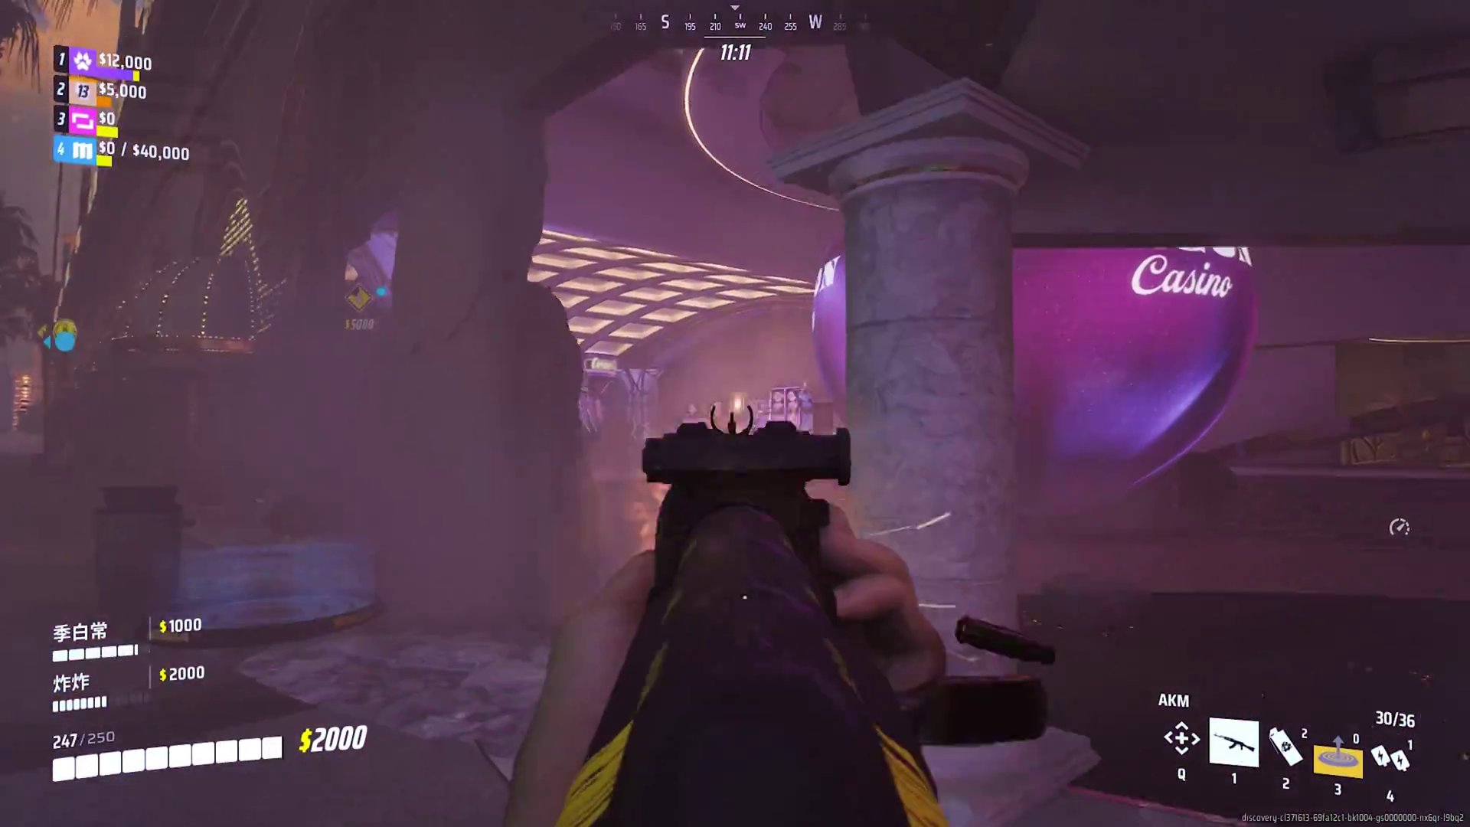
Fire the AKM at an enemy in the match until they are eliminated.
left_click(734, 414)
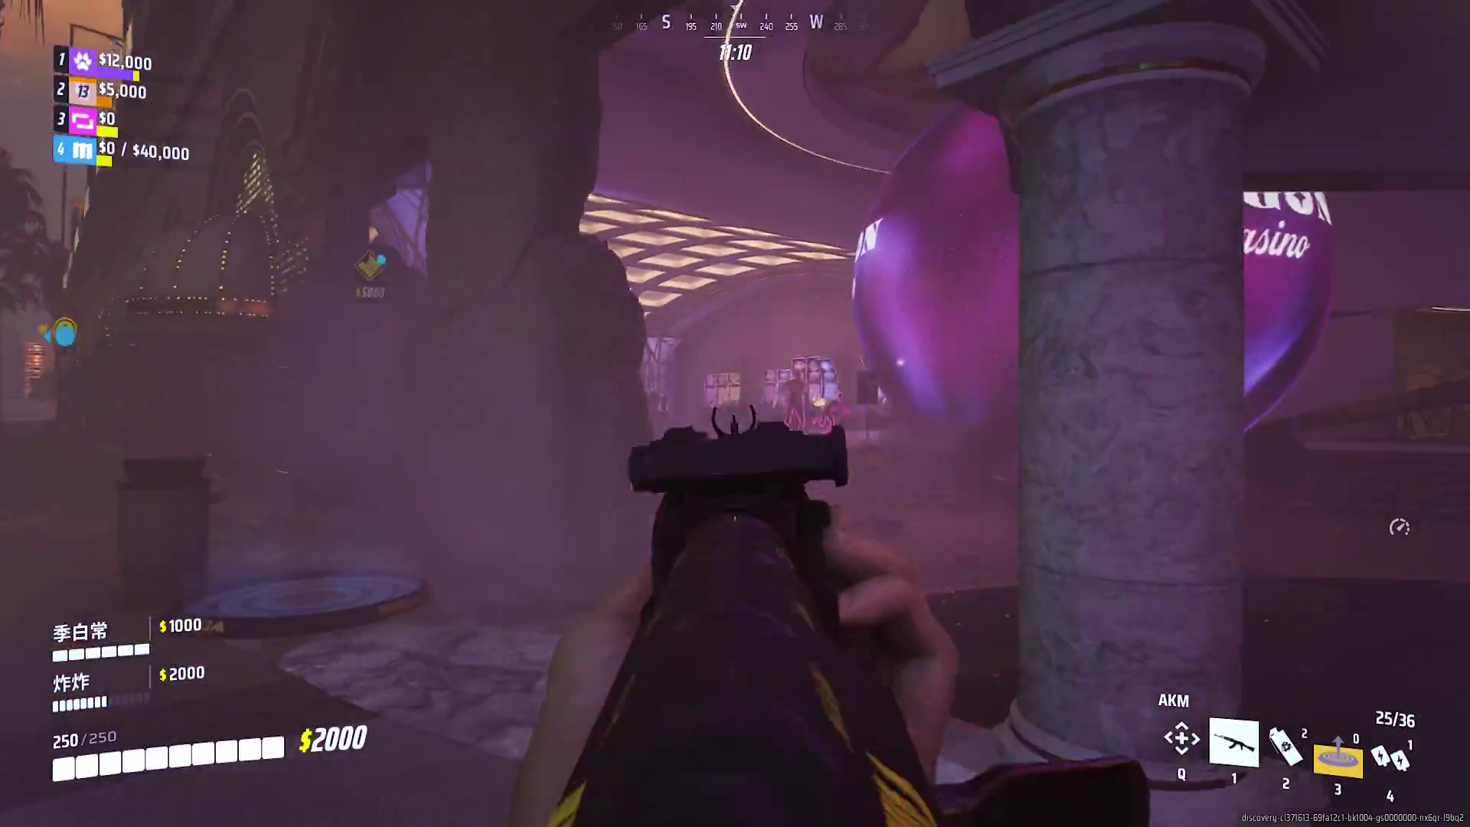